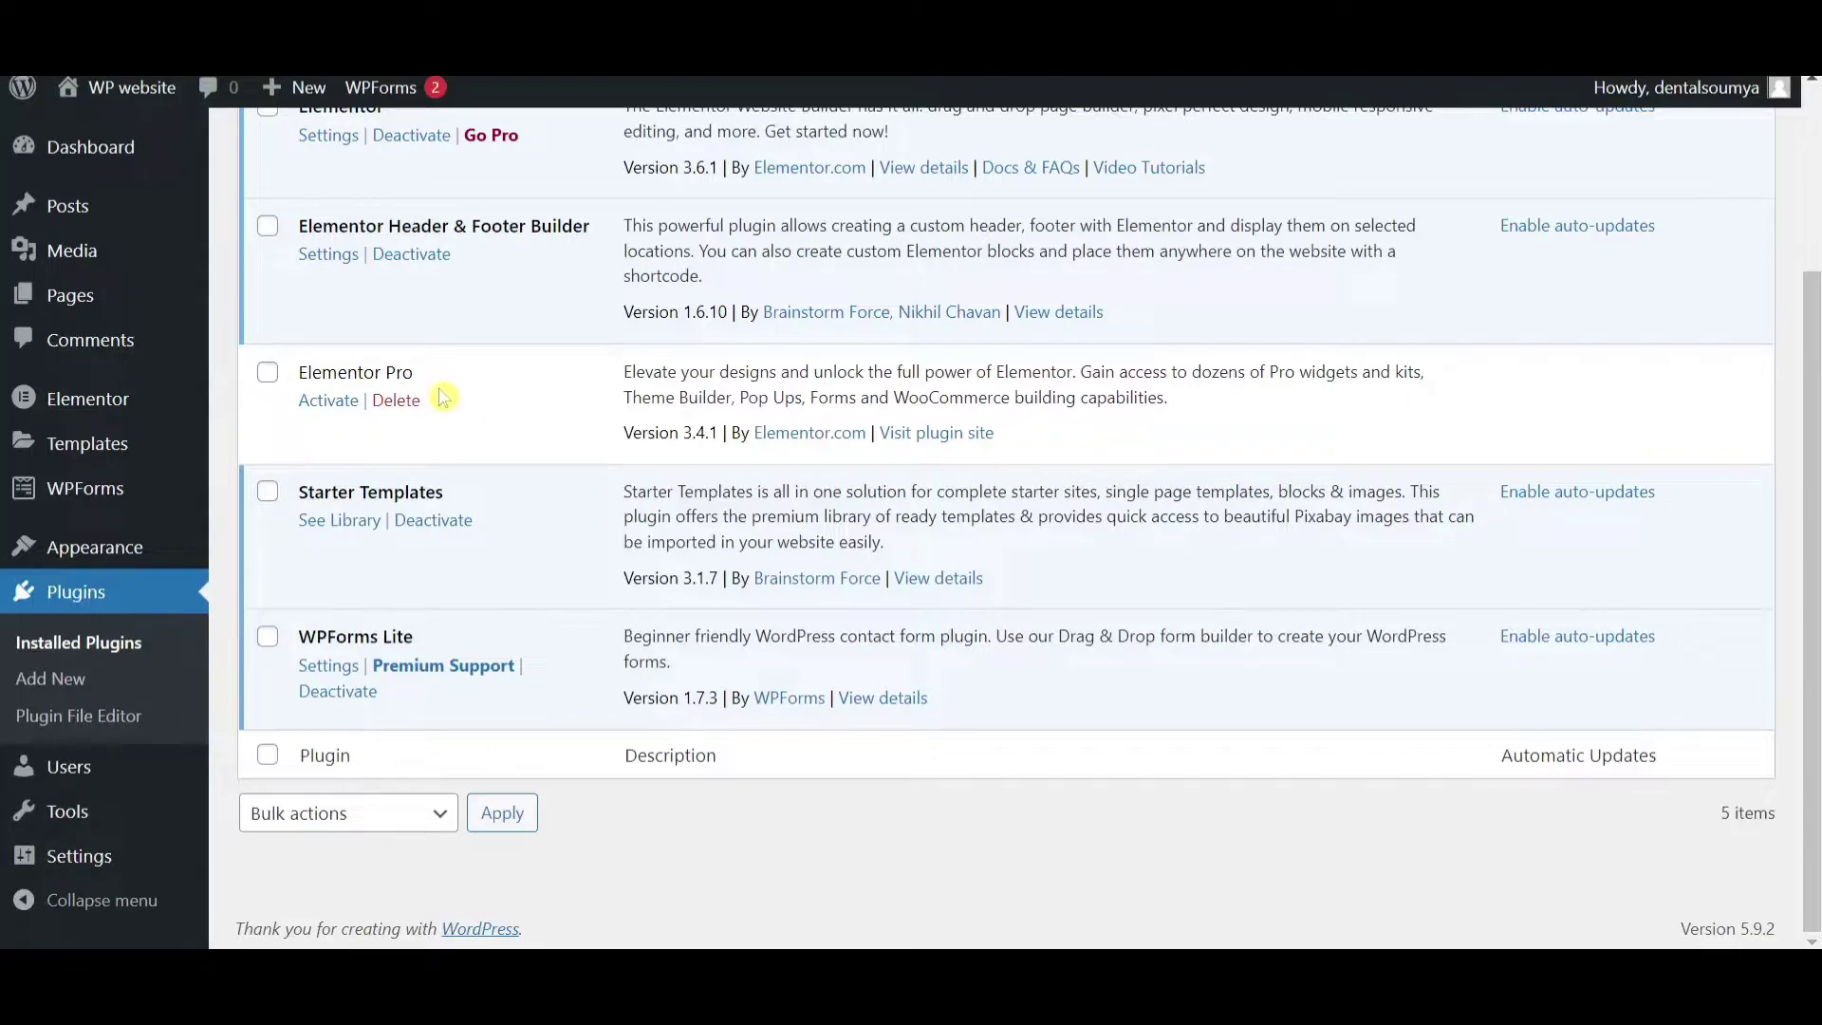
Step: Open the 'How To Make Buttons Horizontally' page in the Elementor editor
mouse_move(7, 417)
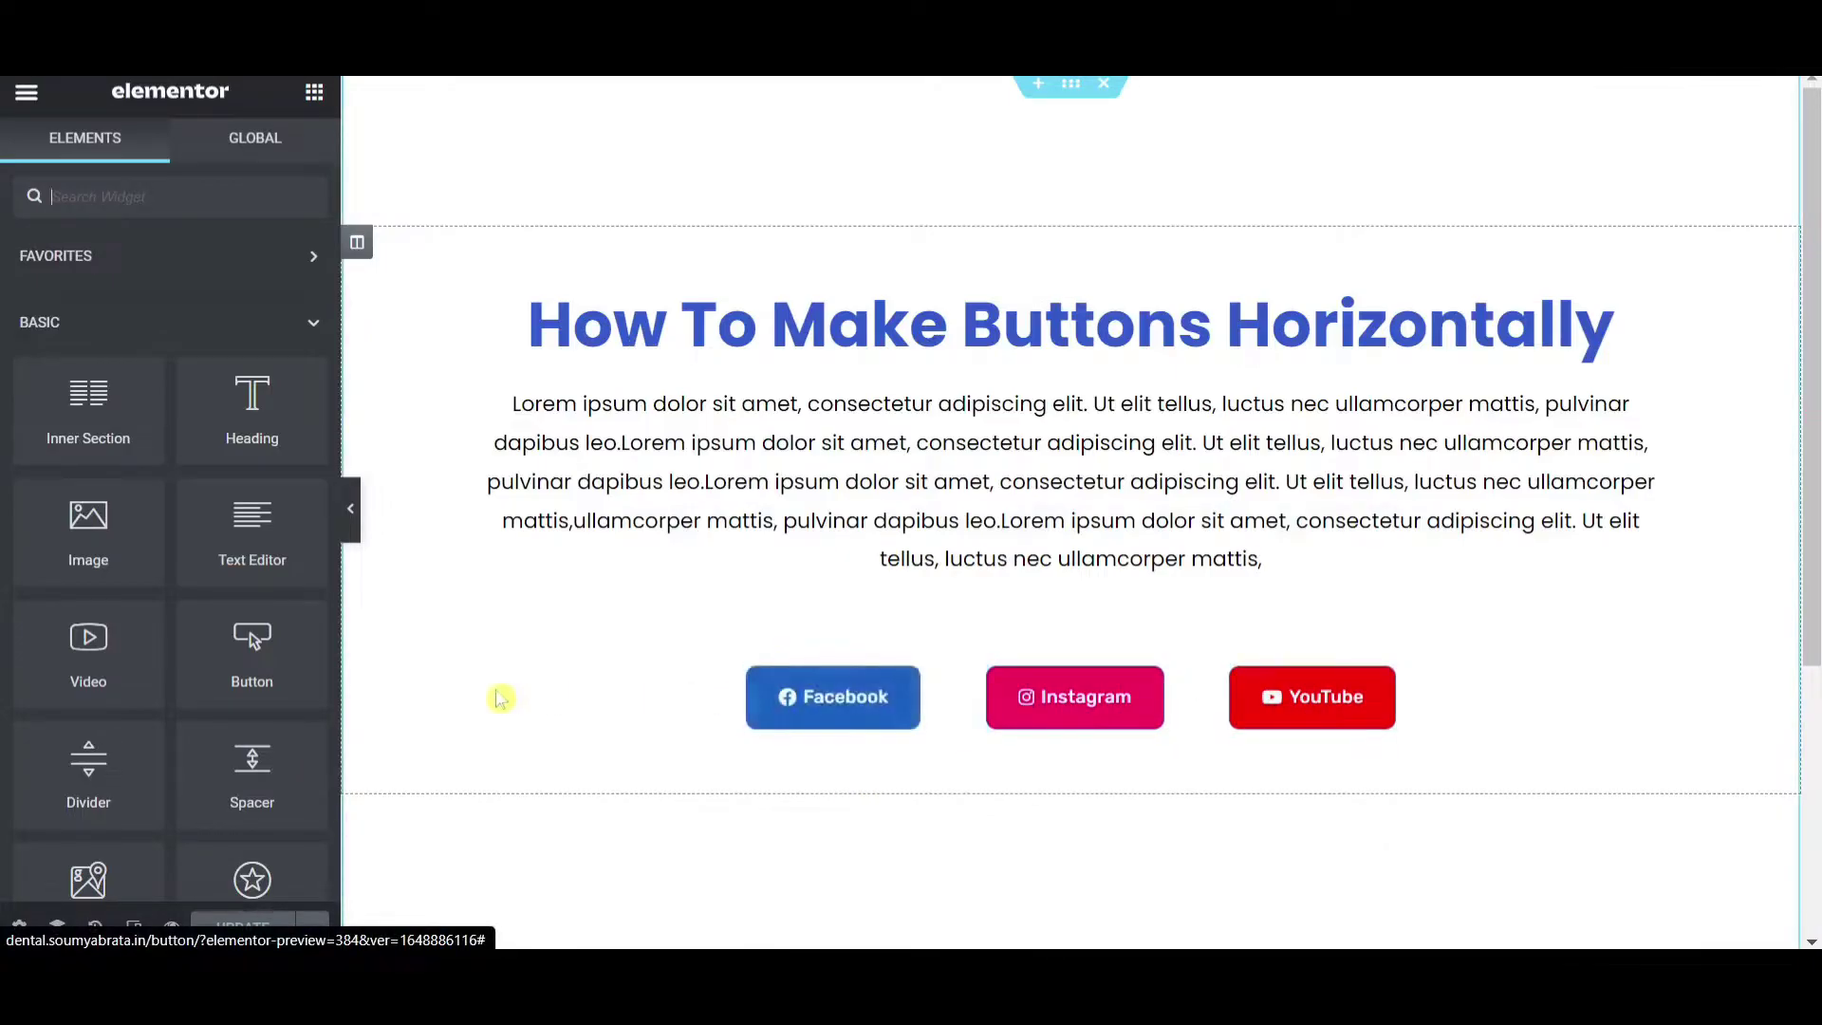
Step: Delete the Facebook, Instagram and YouTube buttons, then reload the editor
right_click(897, 695)
click(939, 927)
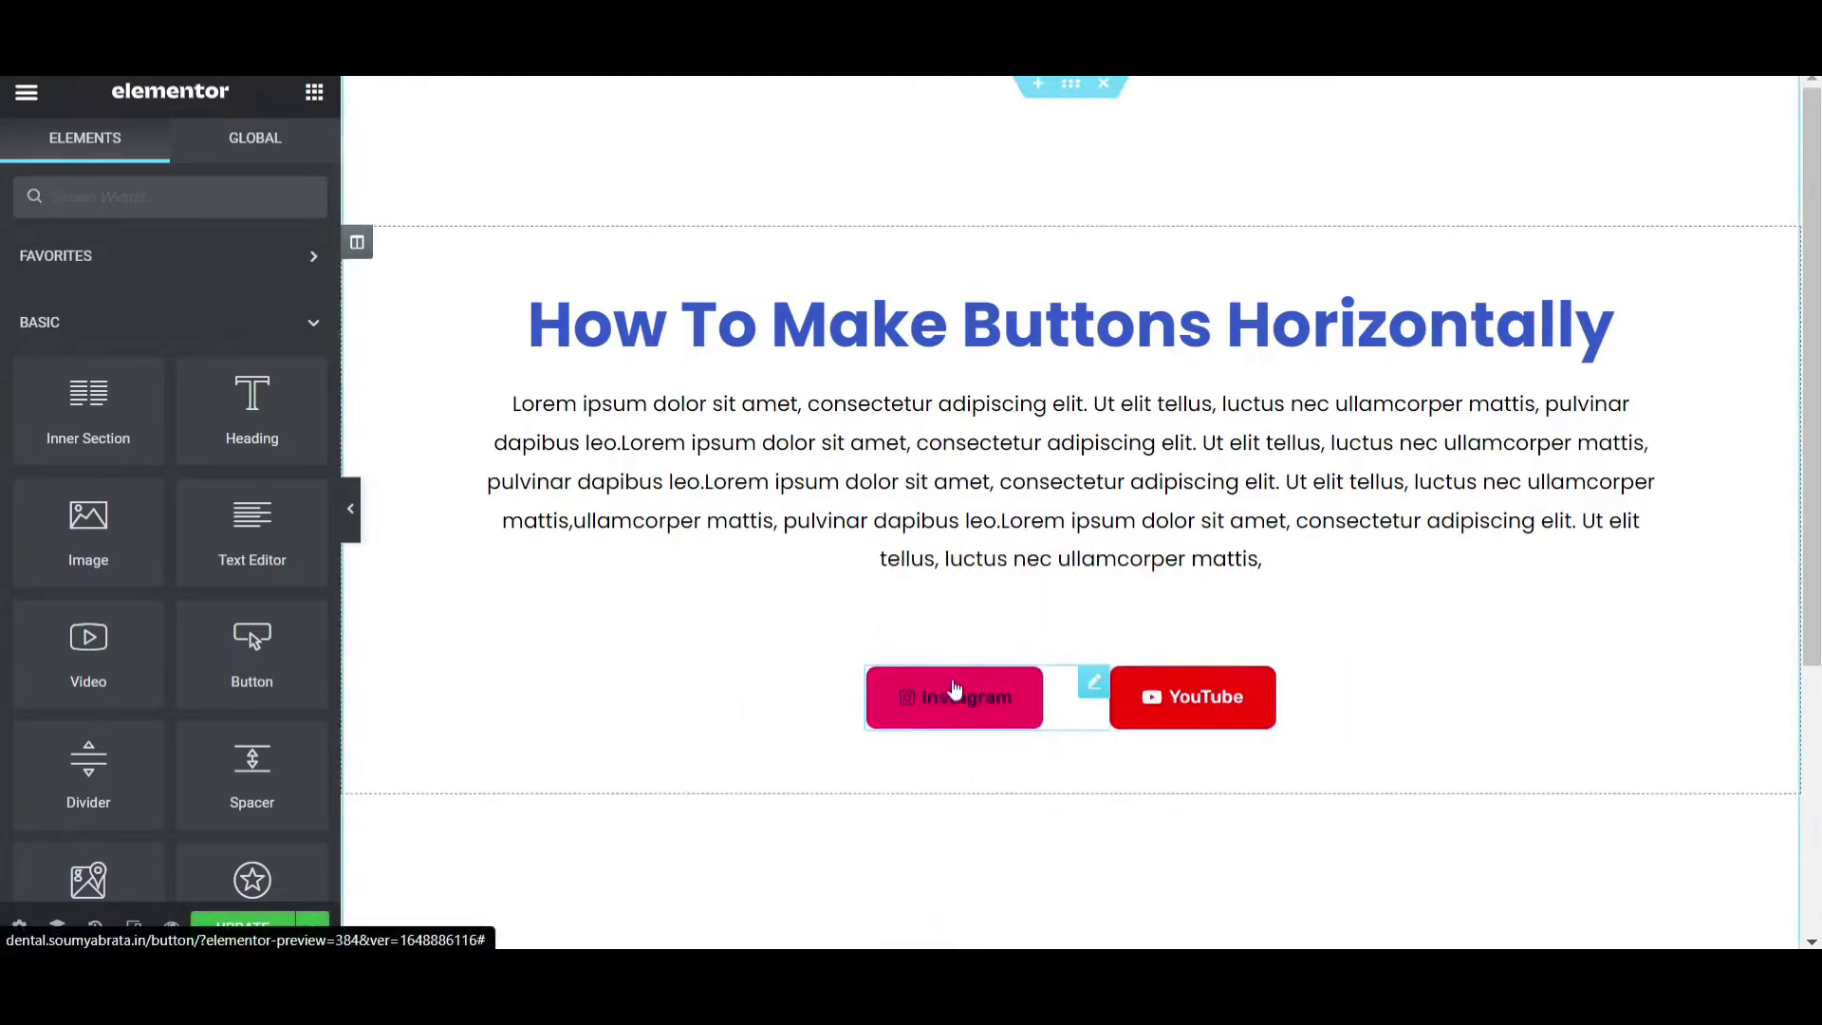
right_click(954, 689)
click(994, 925)
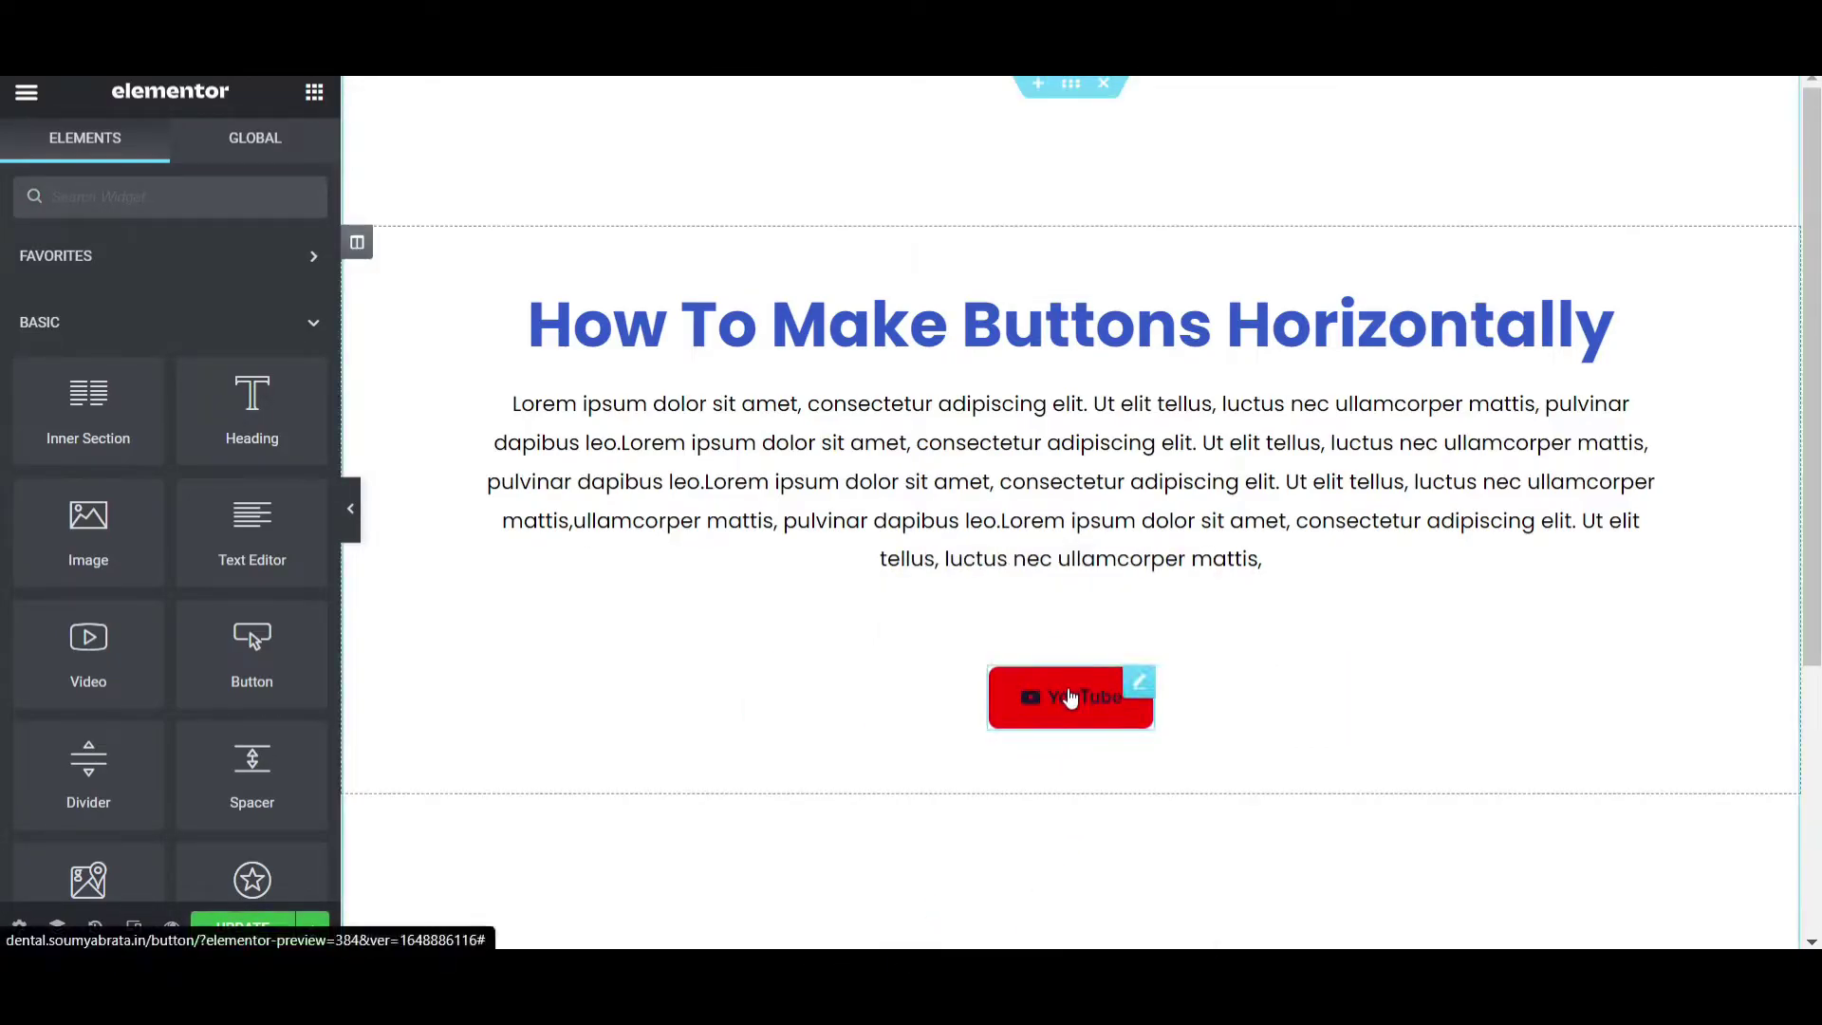
right_click(1071, 697)
click(1111, 924)
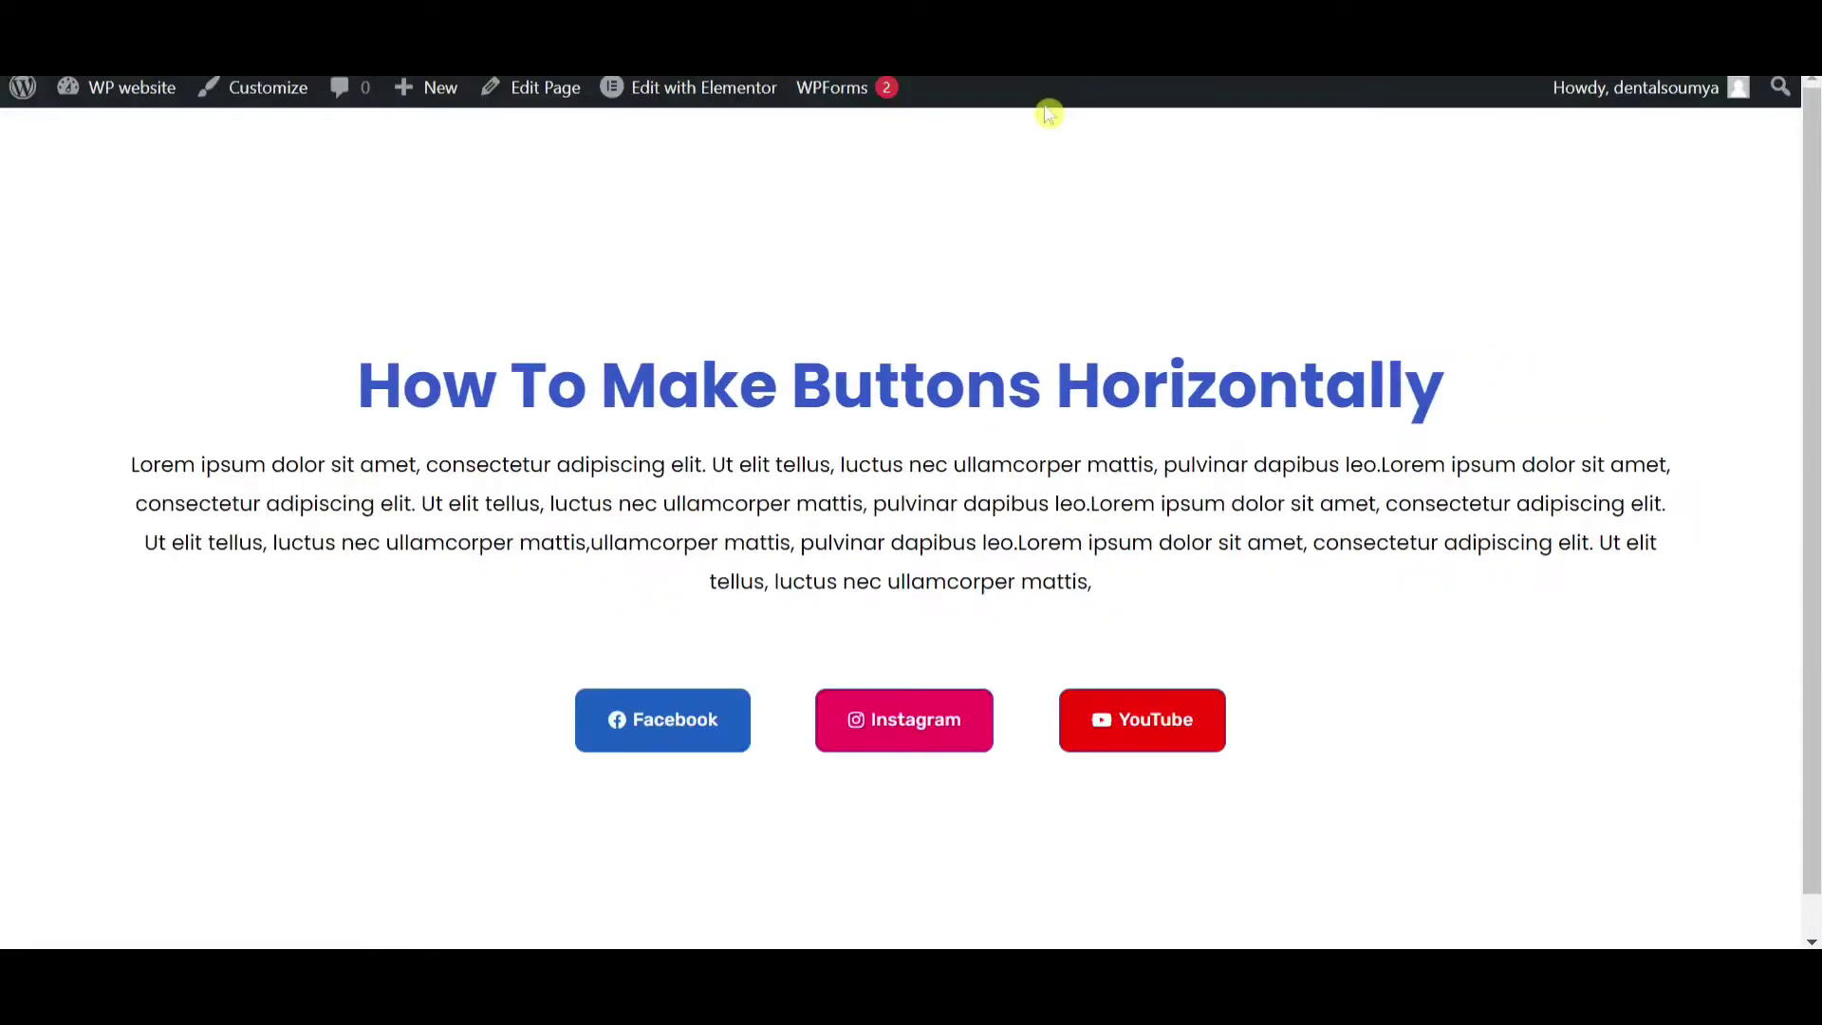
key(F5)
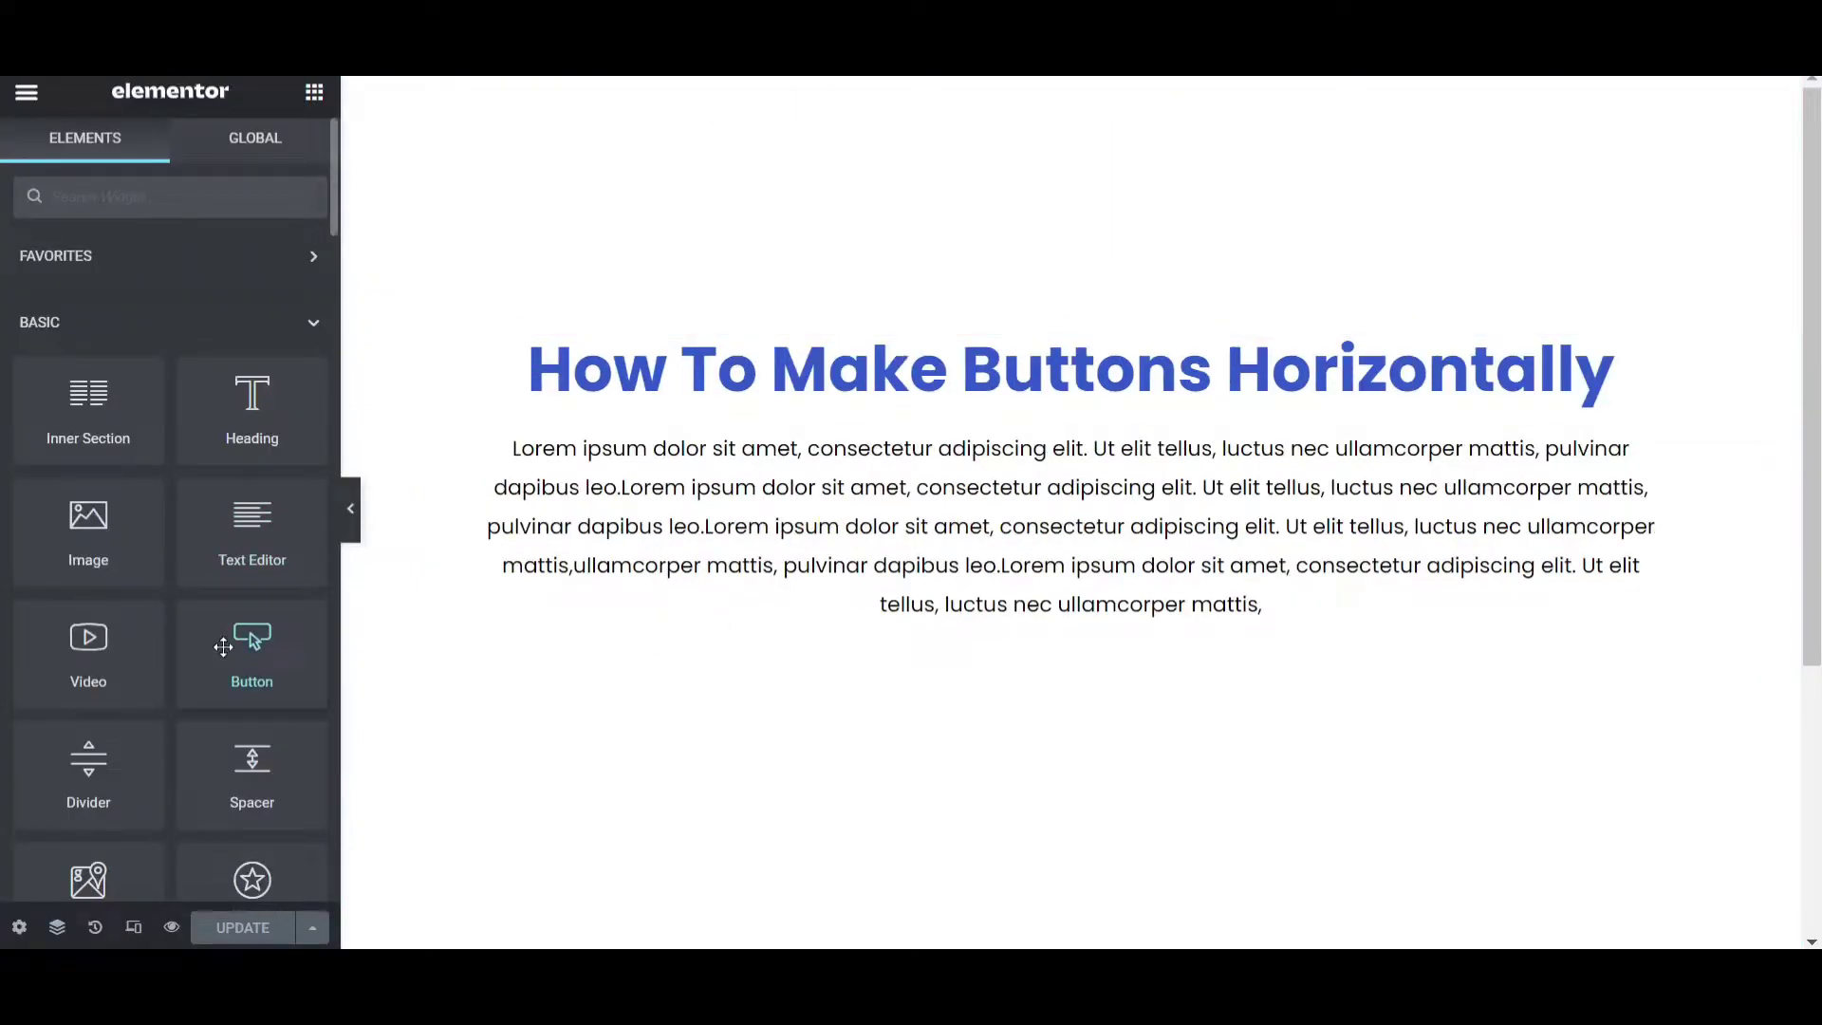
Step: Add a 'Click here' Button widget below the paragraph and duplicate it twice
drag(223, 647, 915, 679)
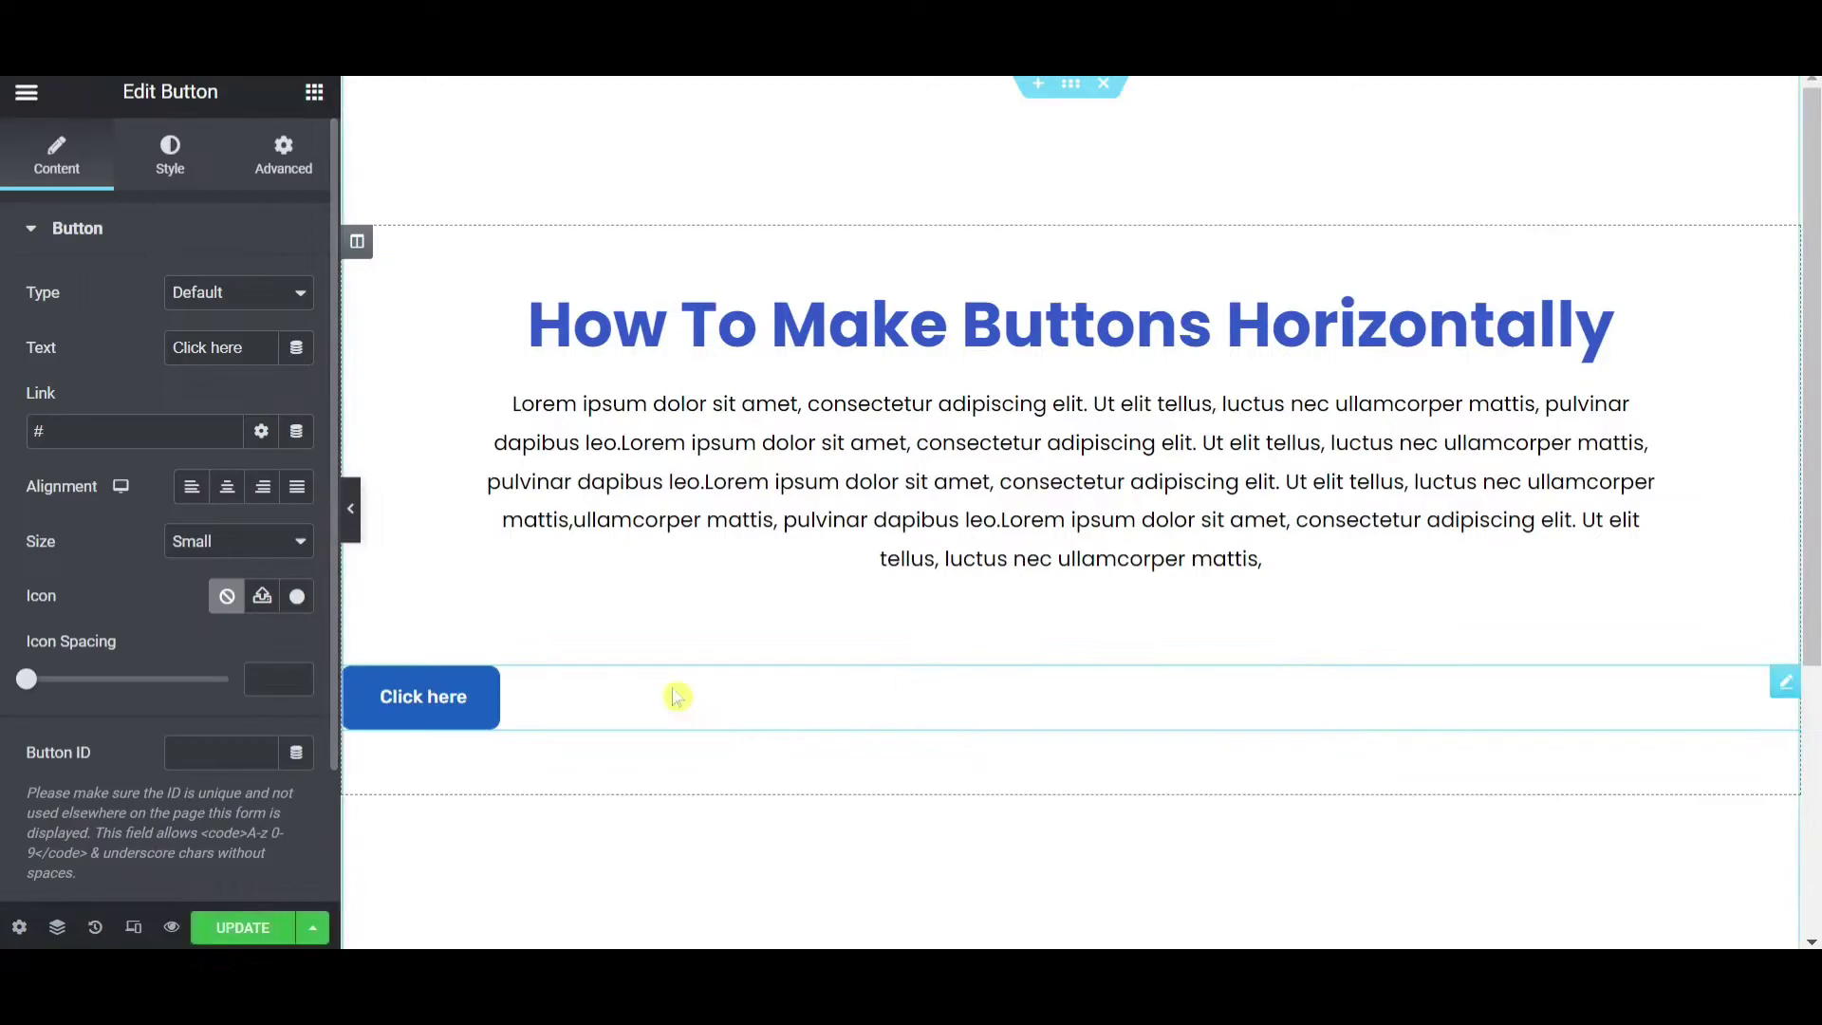
click(251, 351)
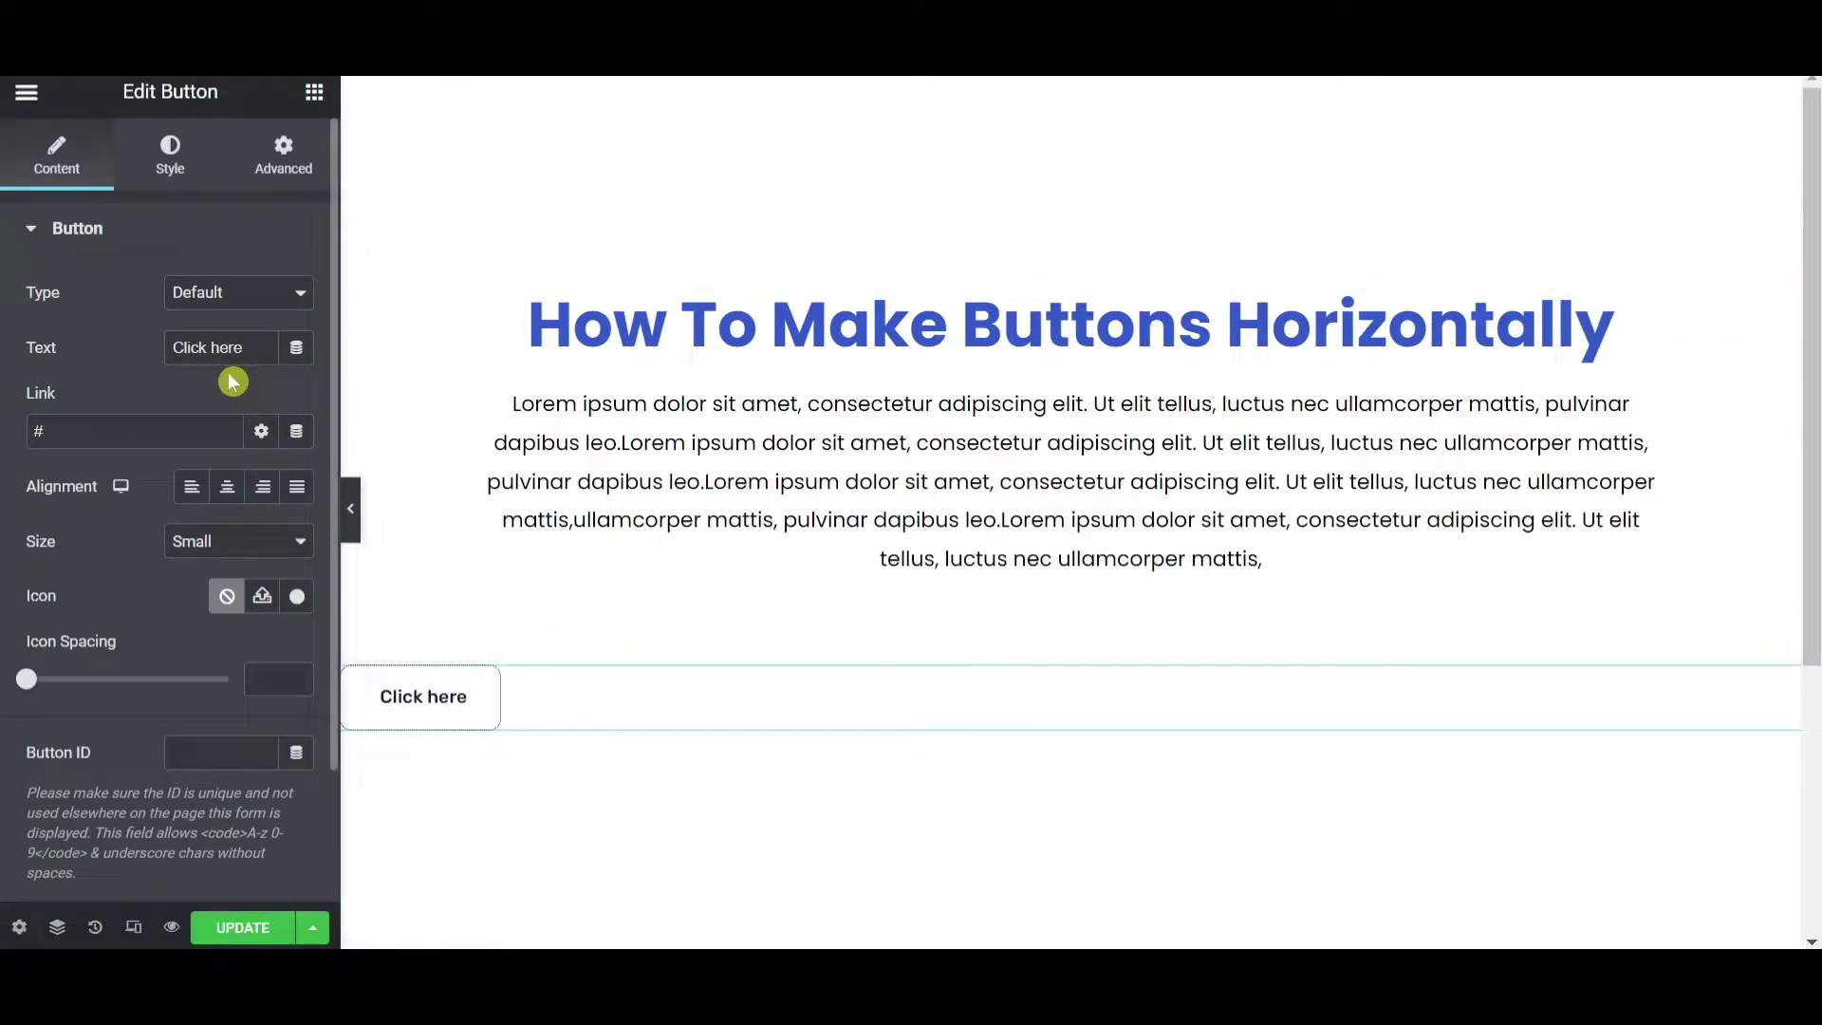
right_click(530, 683)
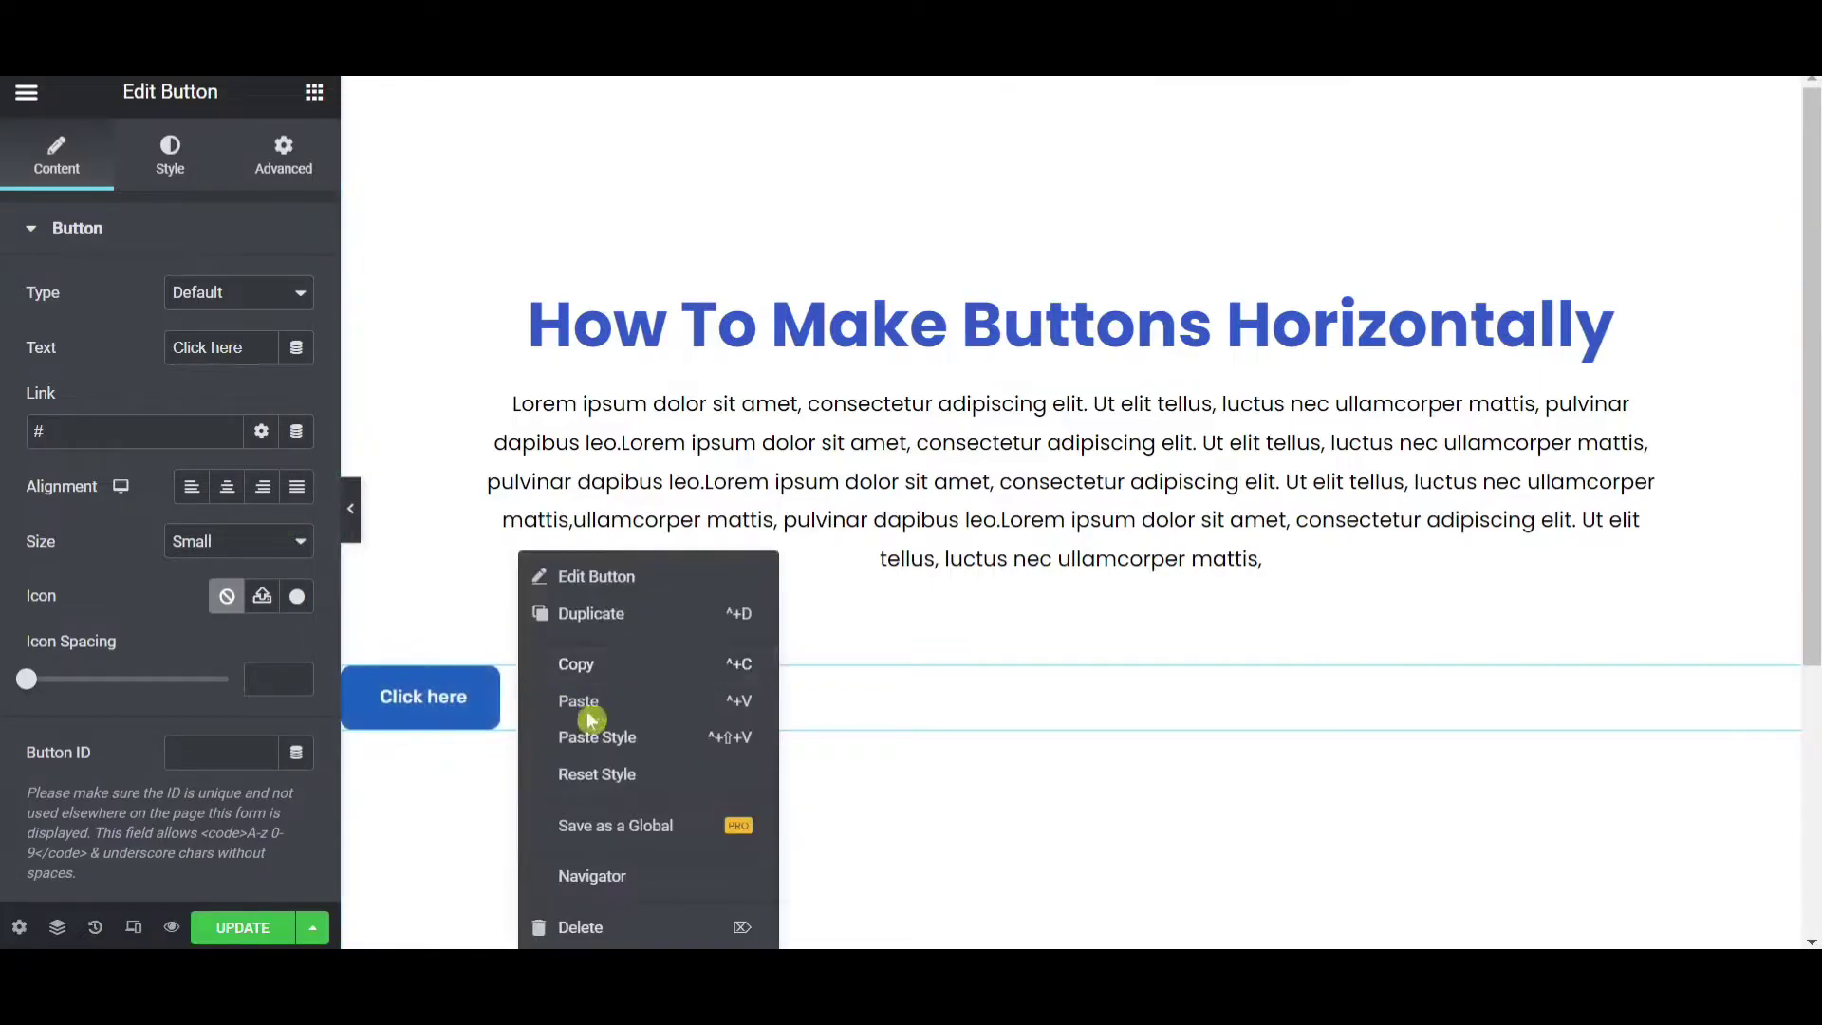
click(589, 608)
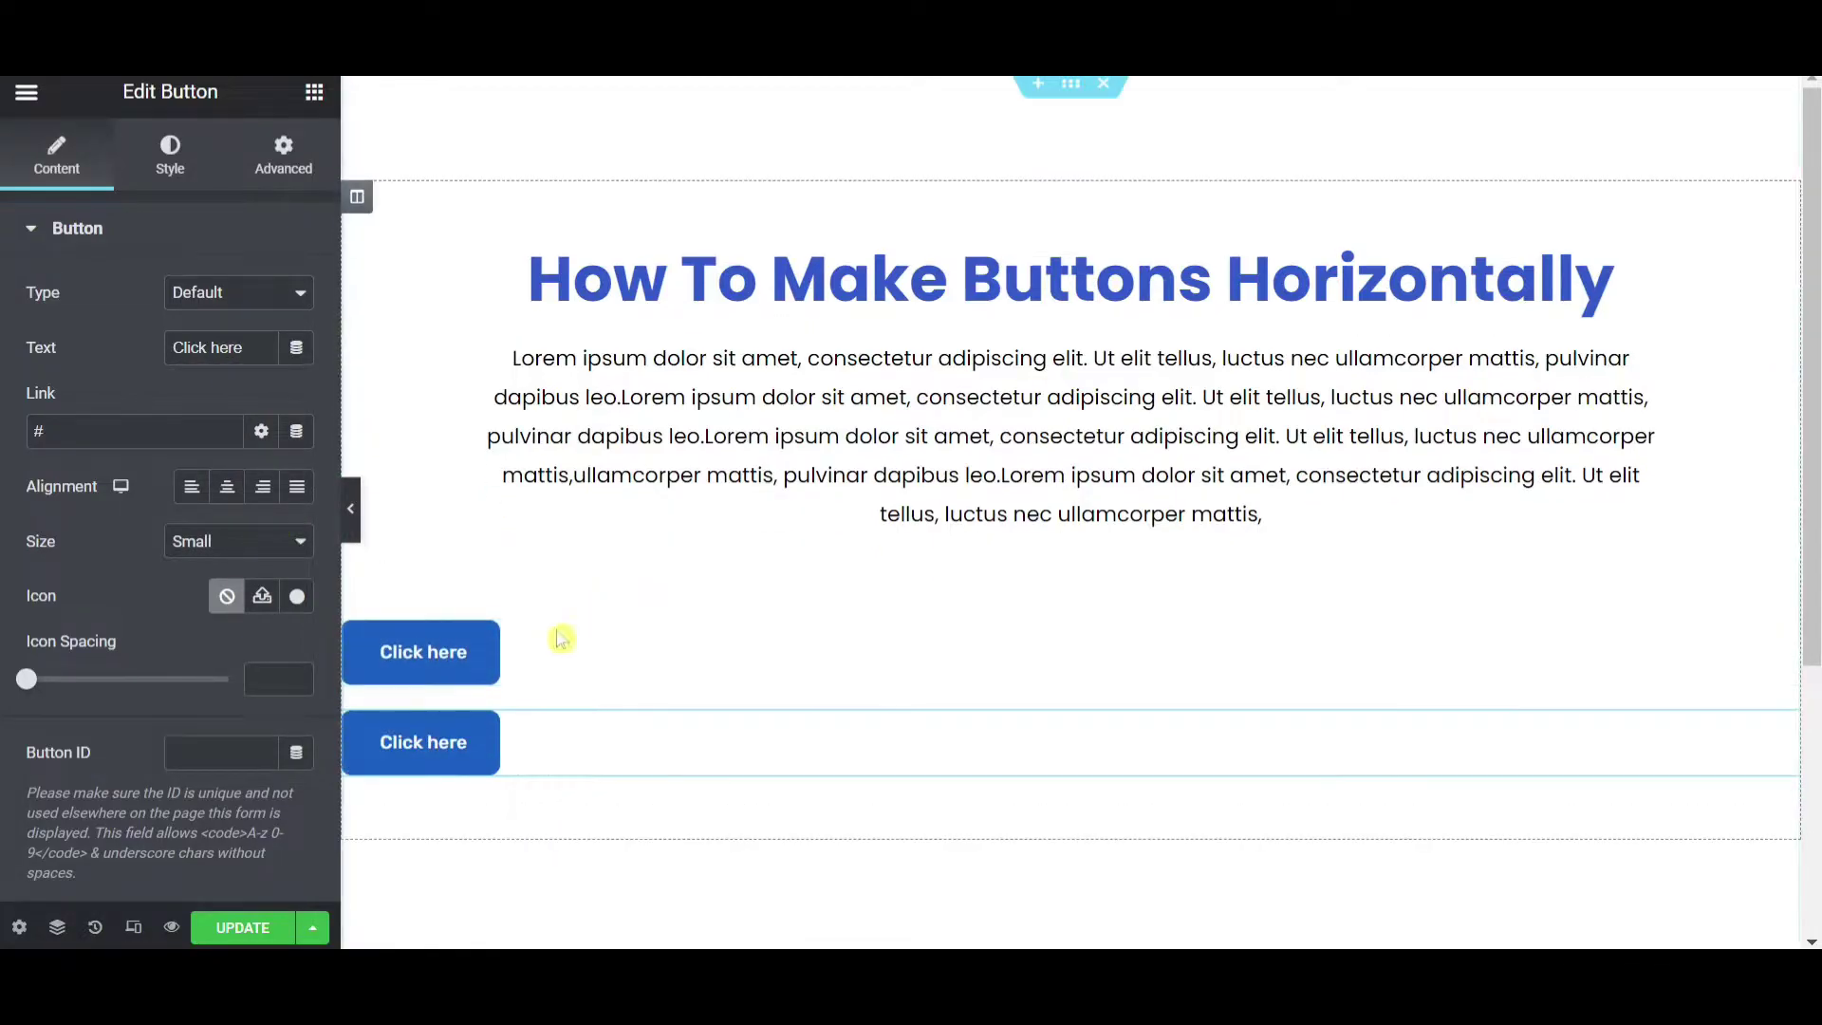
right_click(543, 739)
click(618, 612)
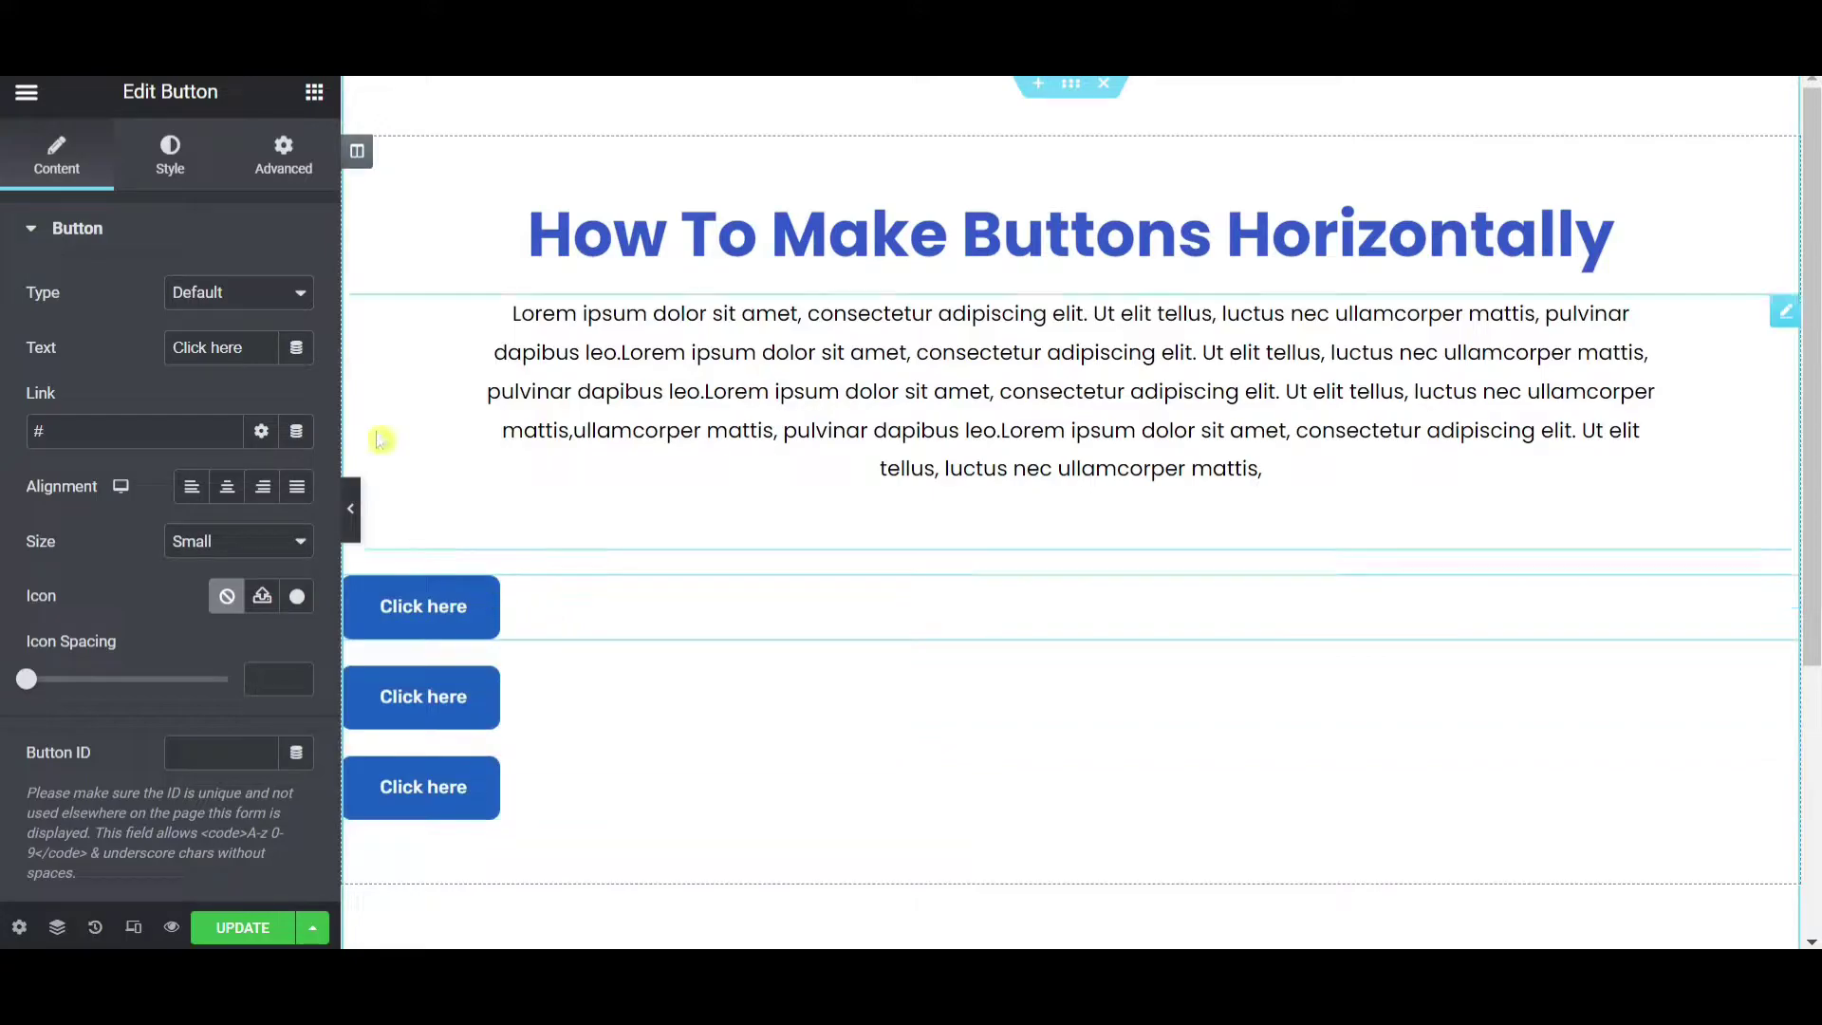
Step: Set the button's border type to Solid
click(153, 163)
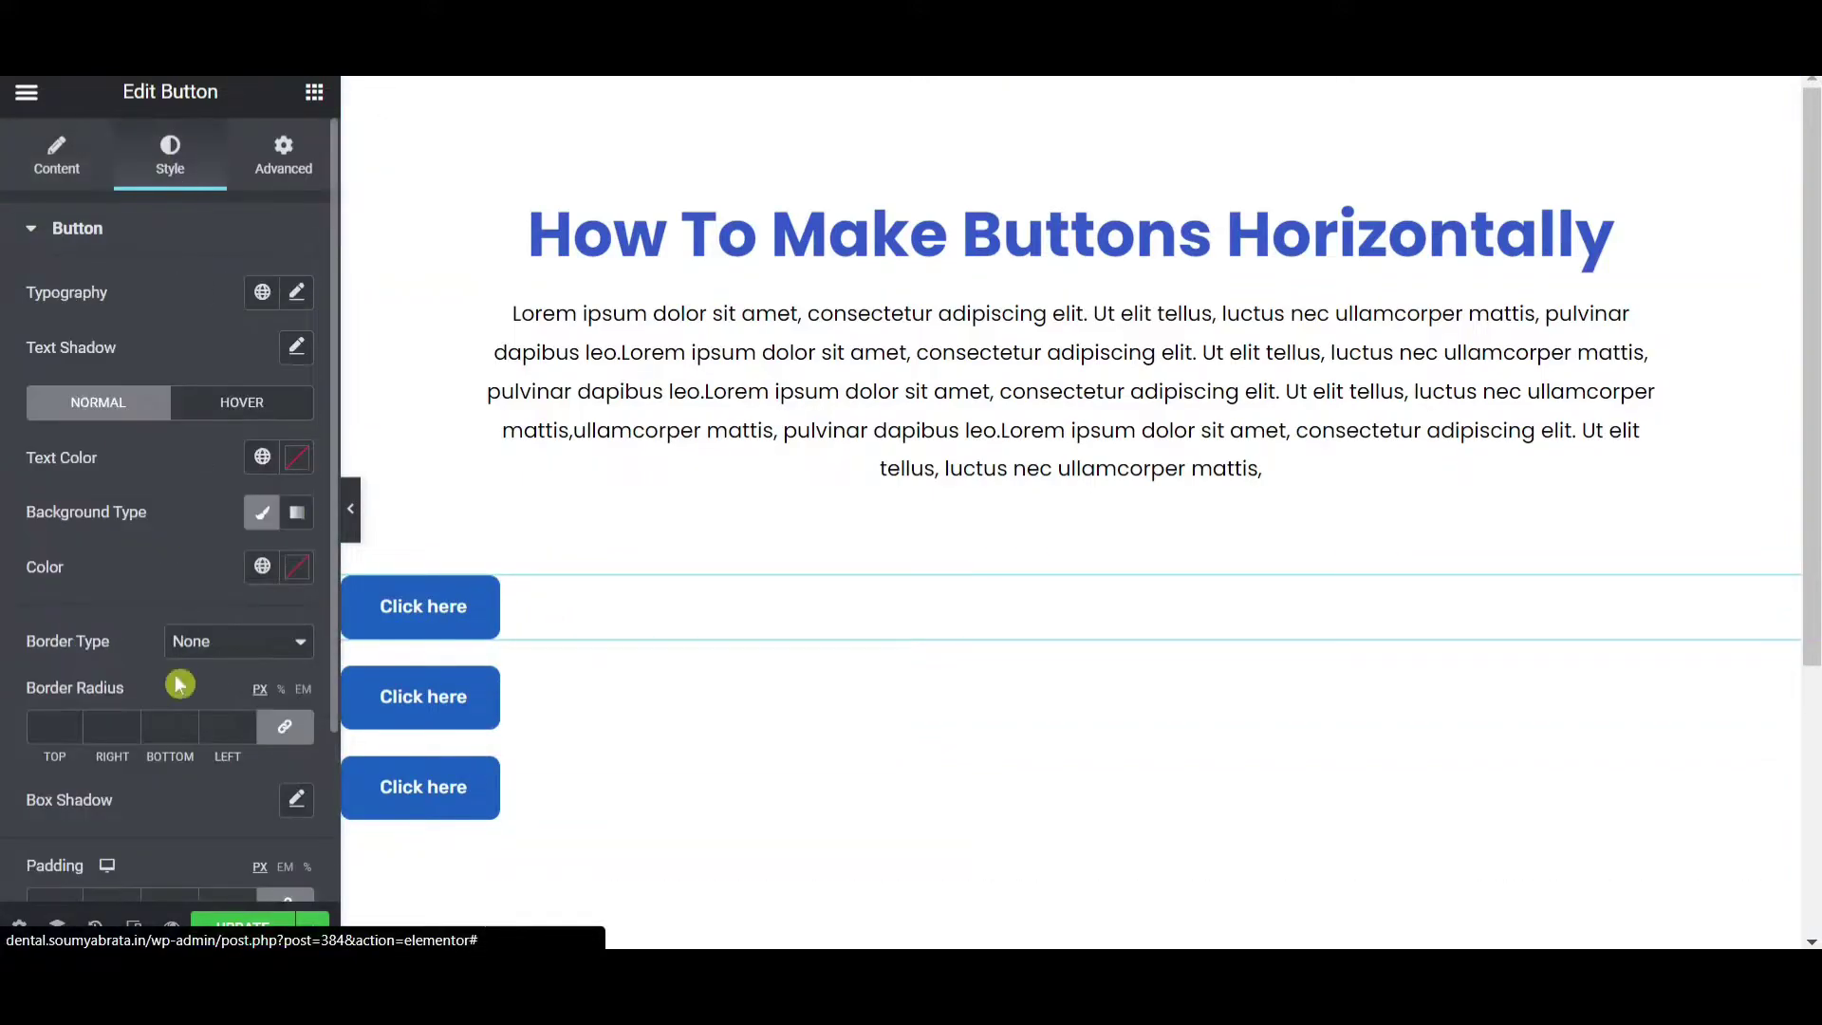
click(219, 643)
click(220, 690)
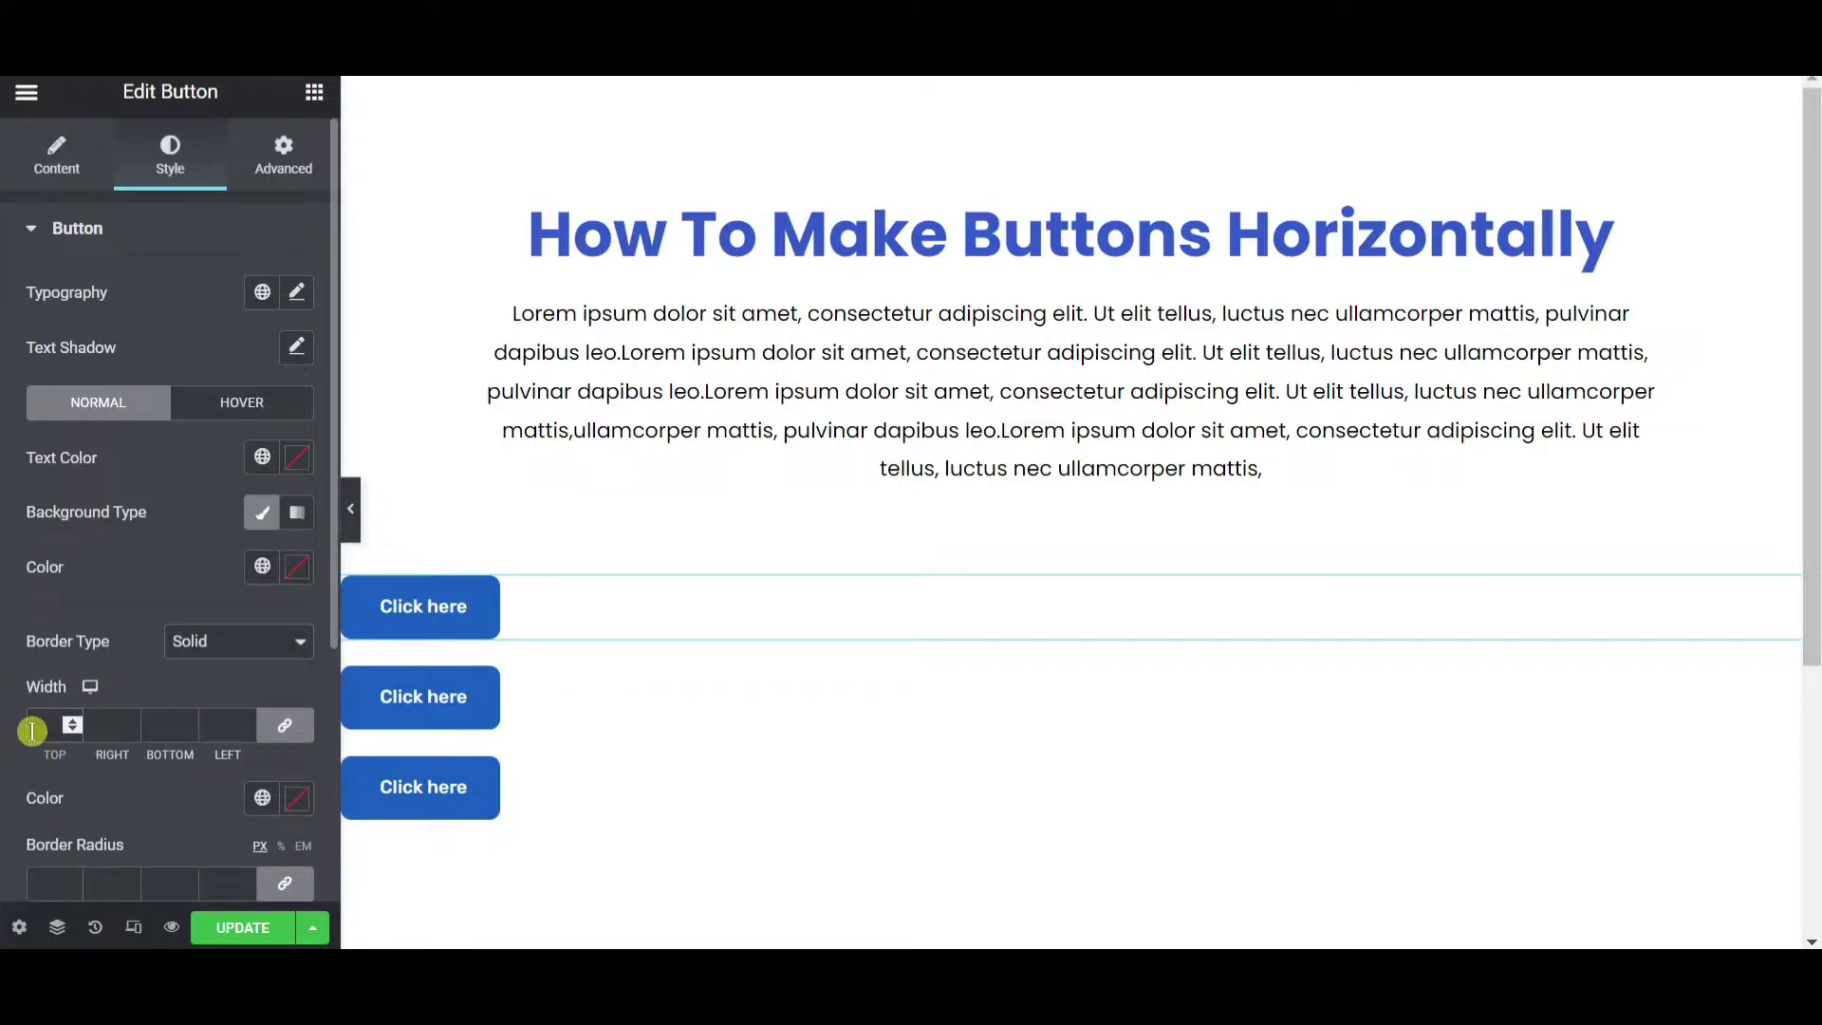
Step: Delete the two lower buttons and duplicate the solid-bordered button twice
right_click(532, 699)
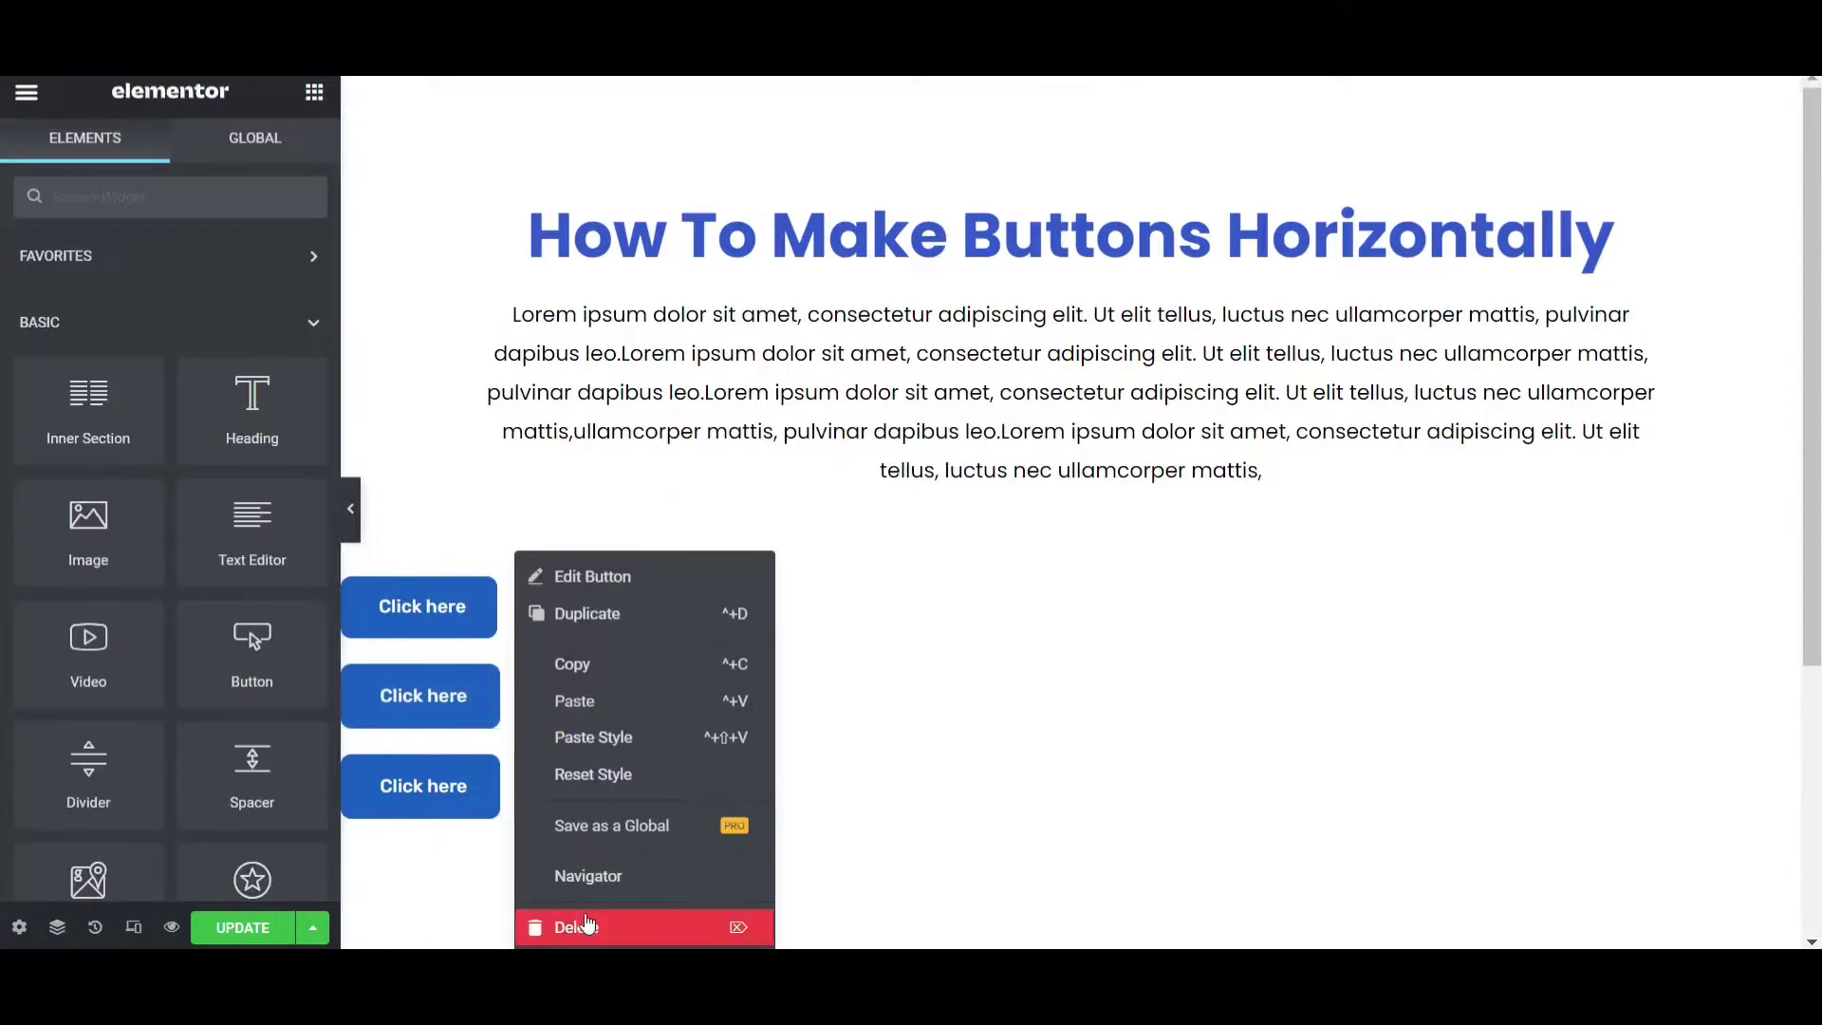
click(587, 923)
right_click(593, 757)
click(579, 927)
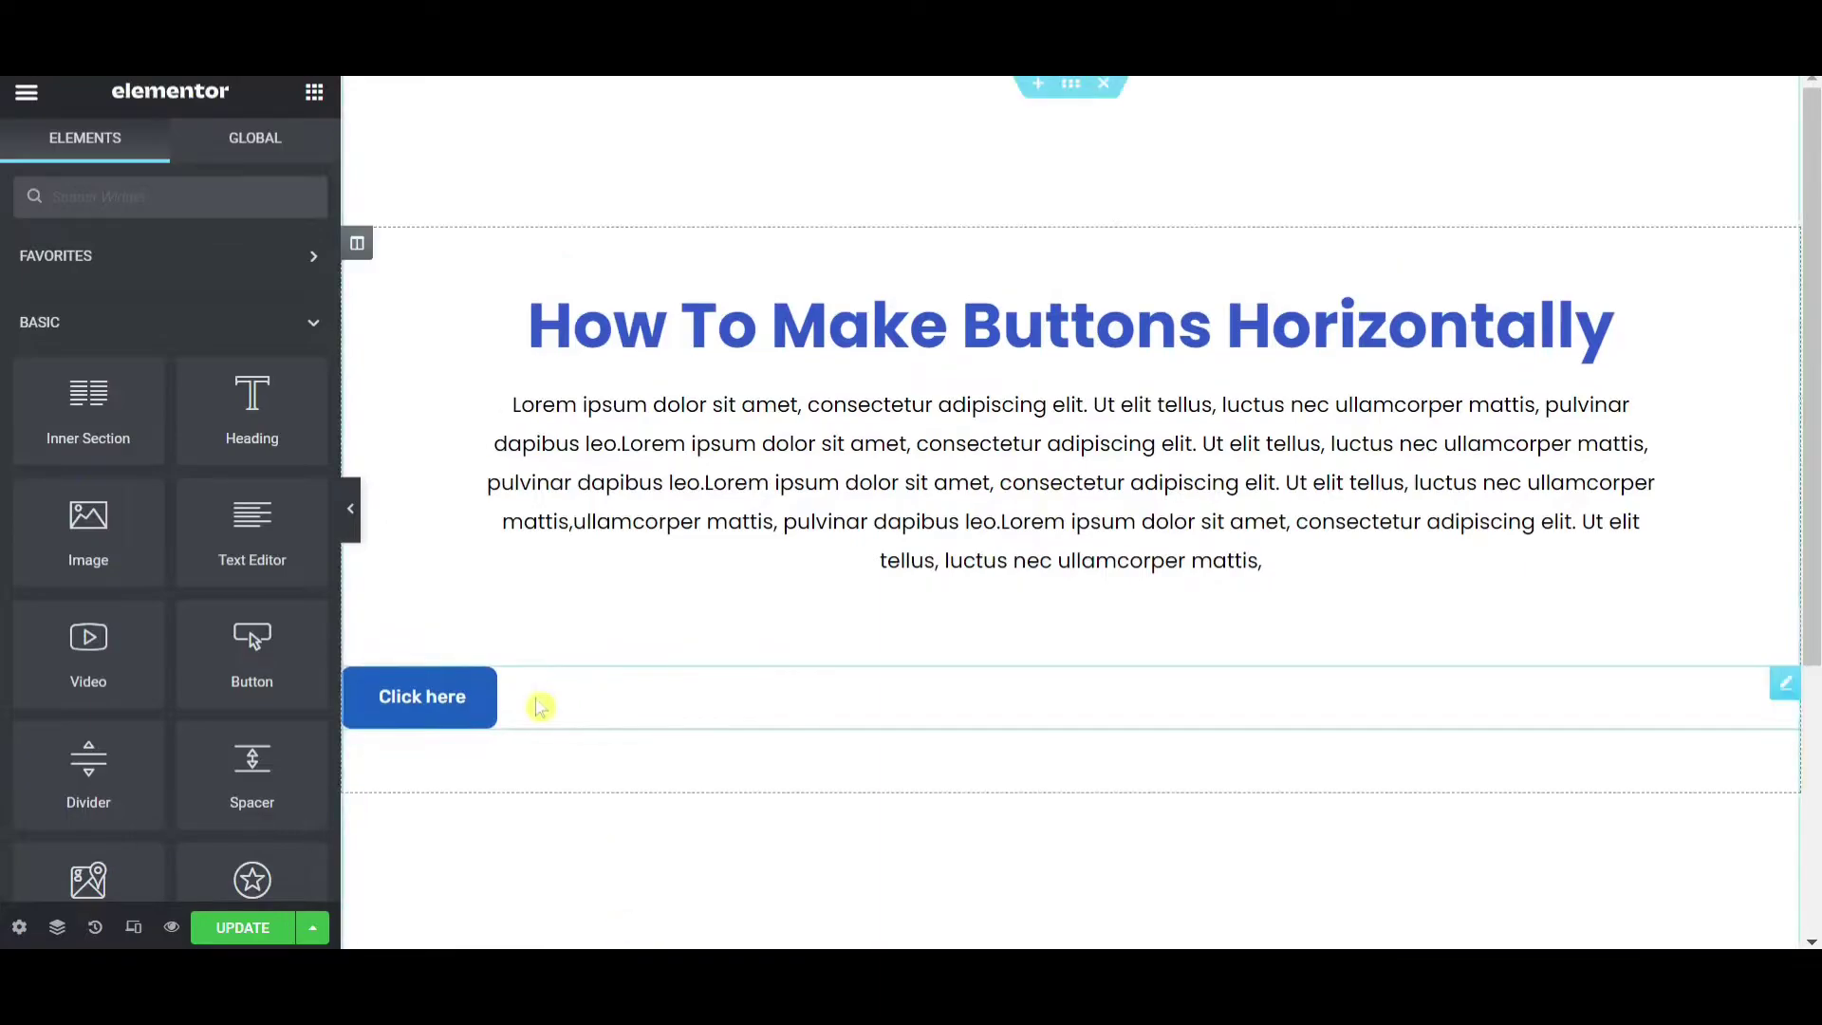
right_click(531, 699)
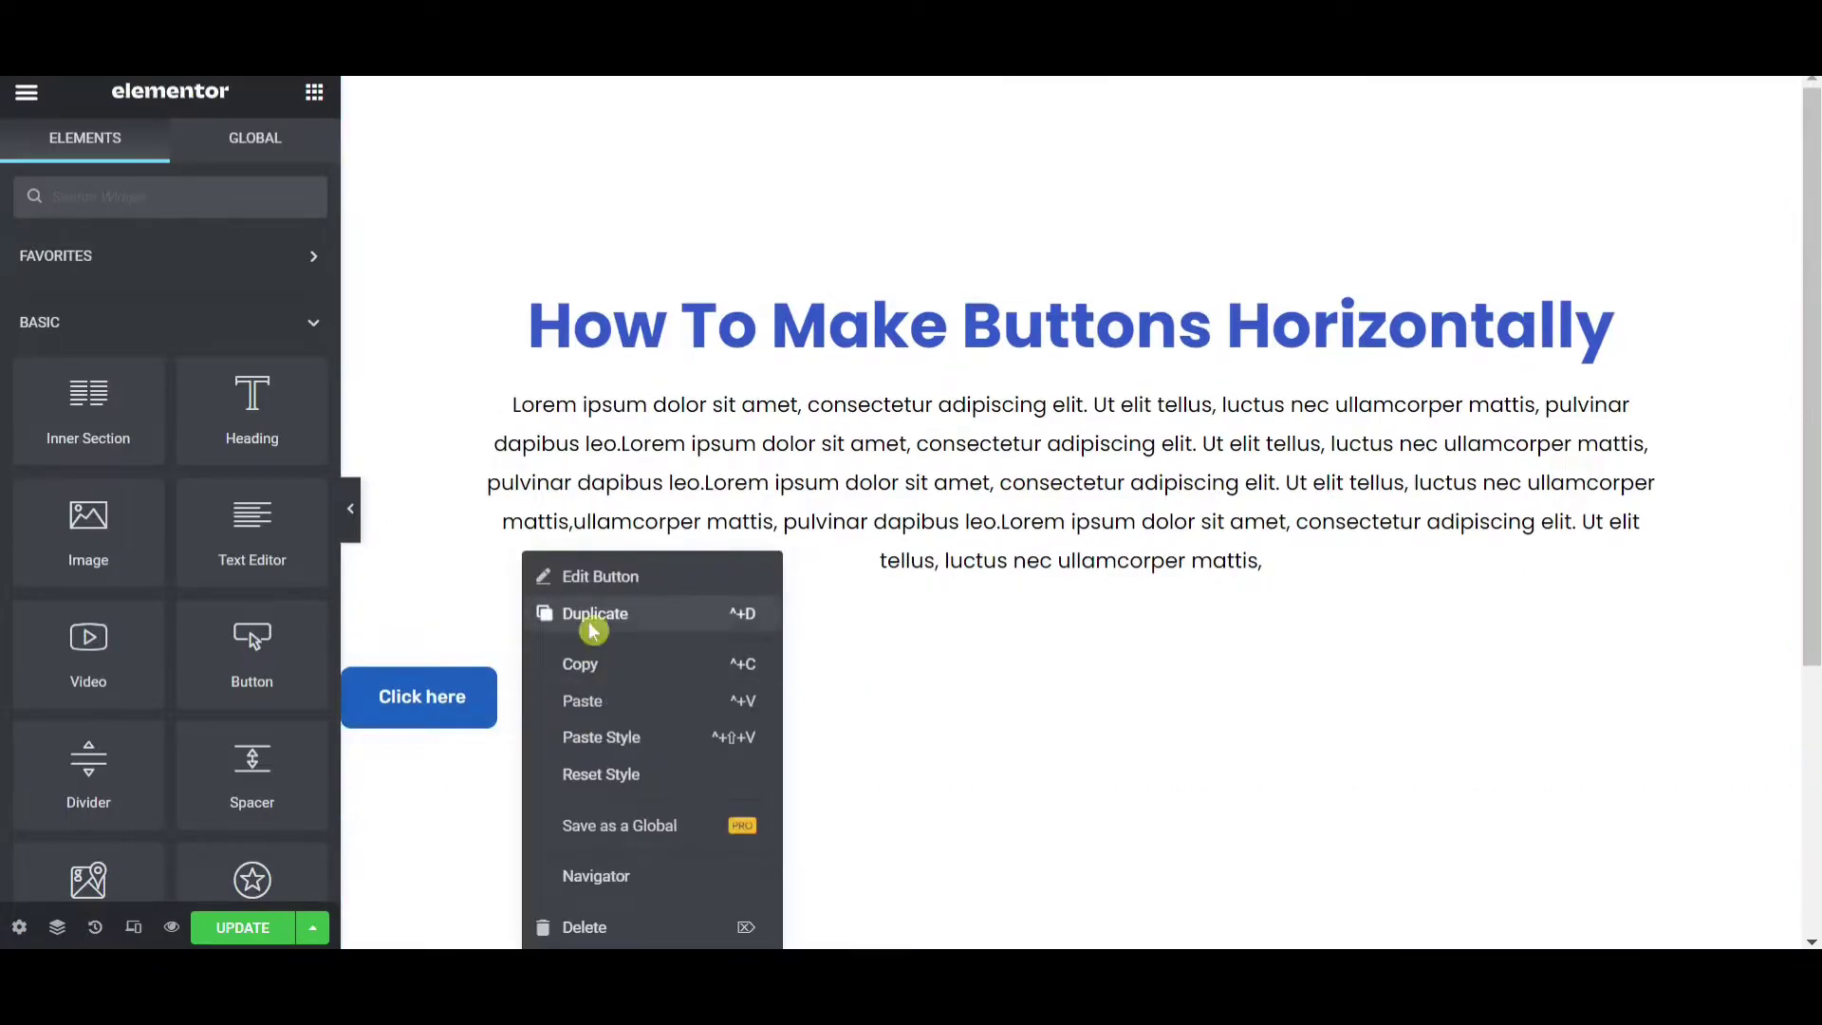
click(589, 617)
right_click(531, 760)
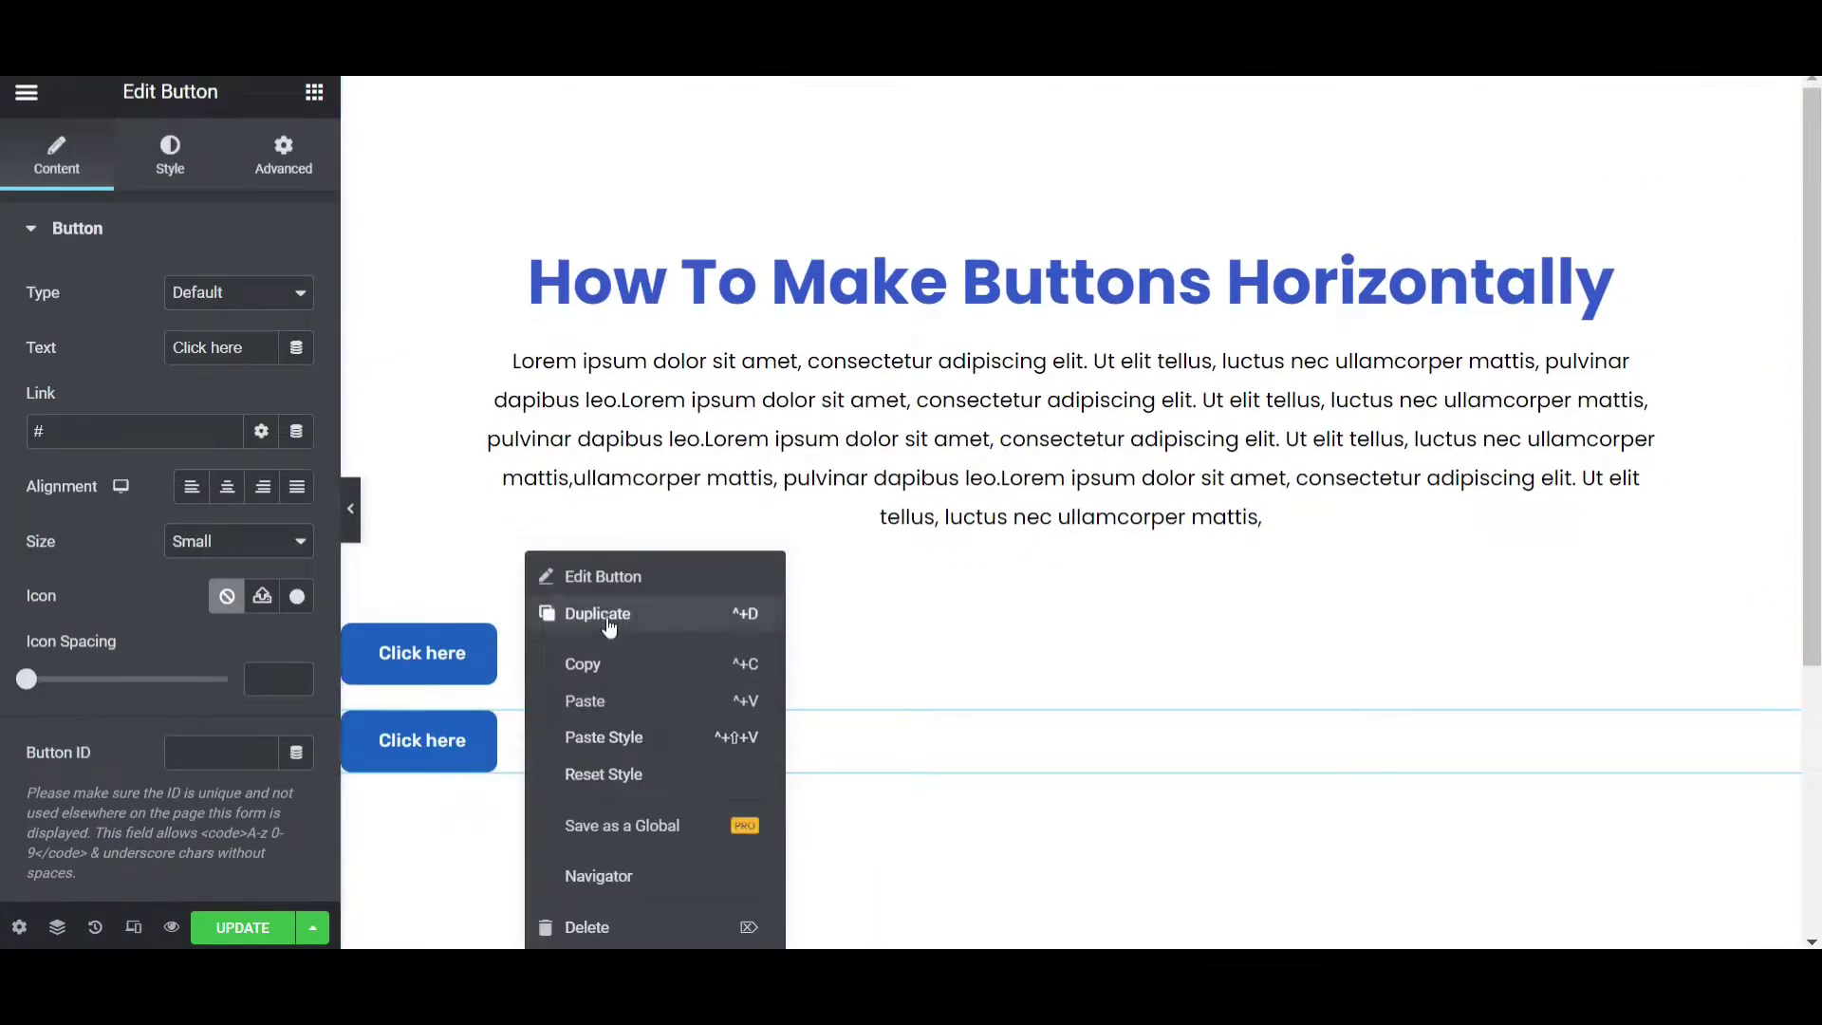
click(610, 613)
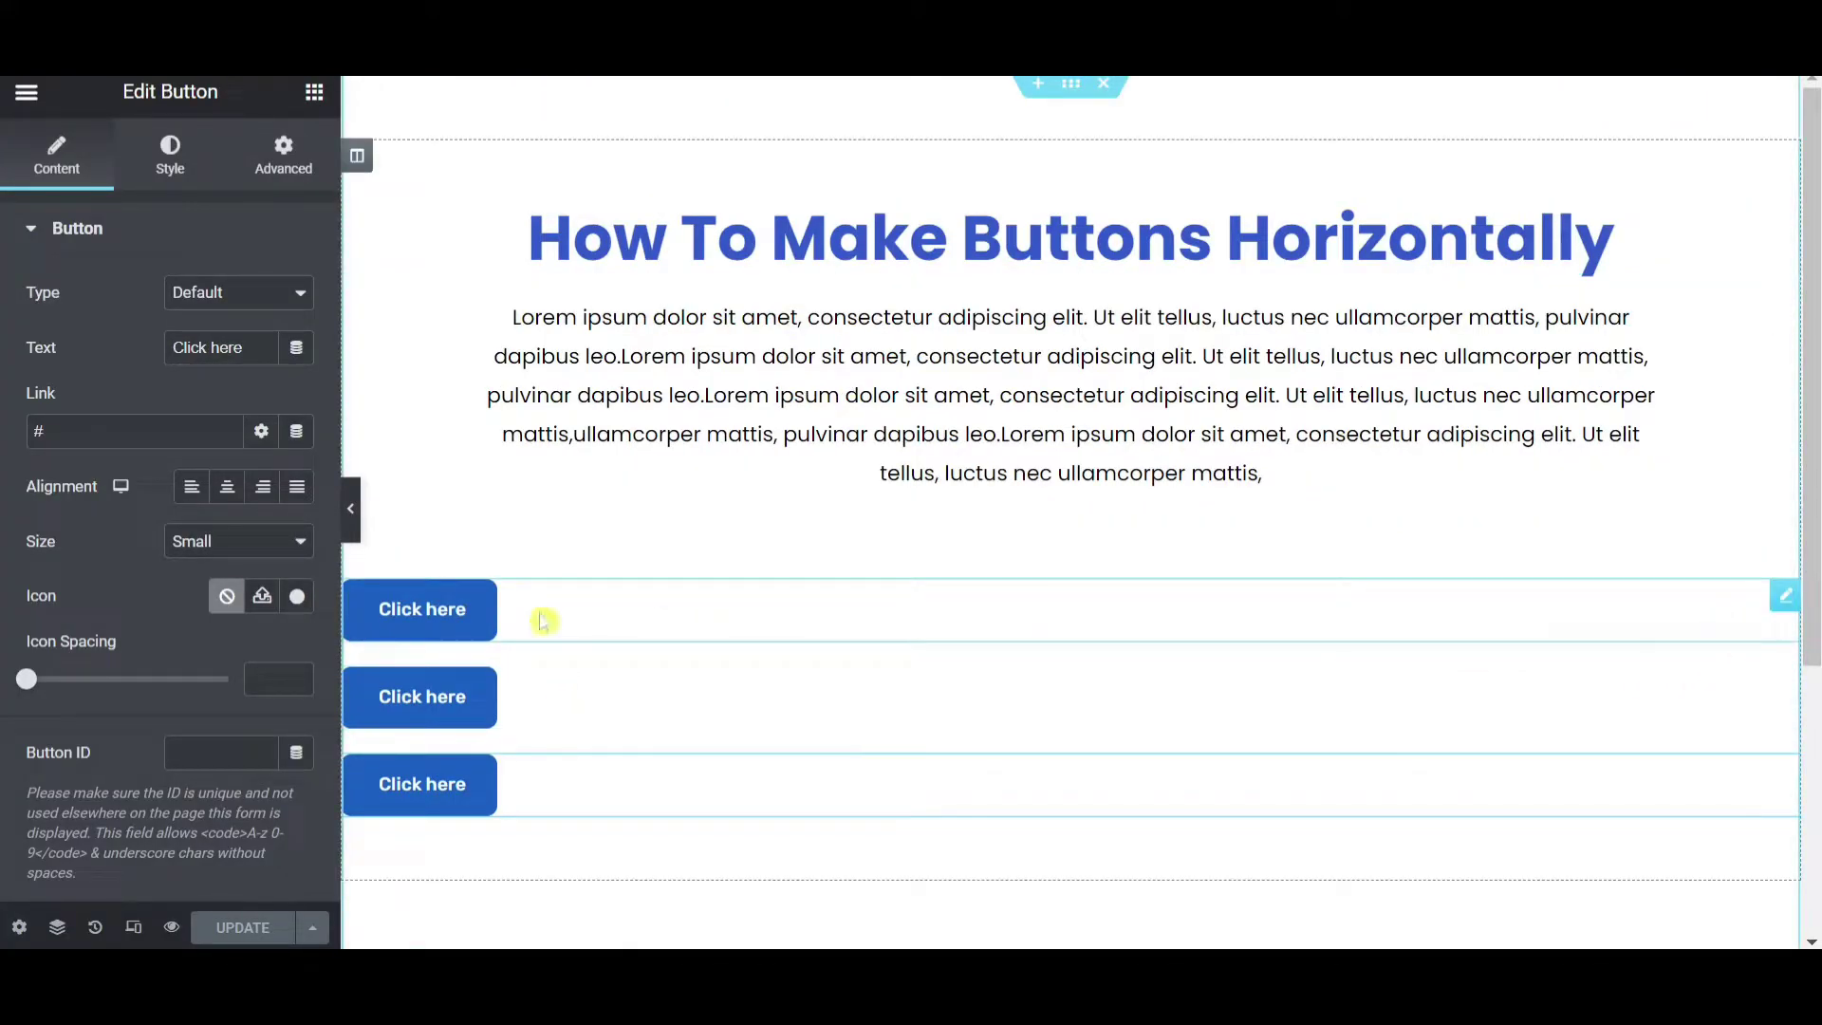
Step: Set the top 'Click here' button's width to Inline (auto), keeping position at Default
click(169, 154)
click(286, 173)
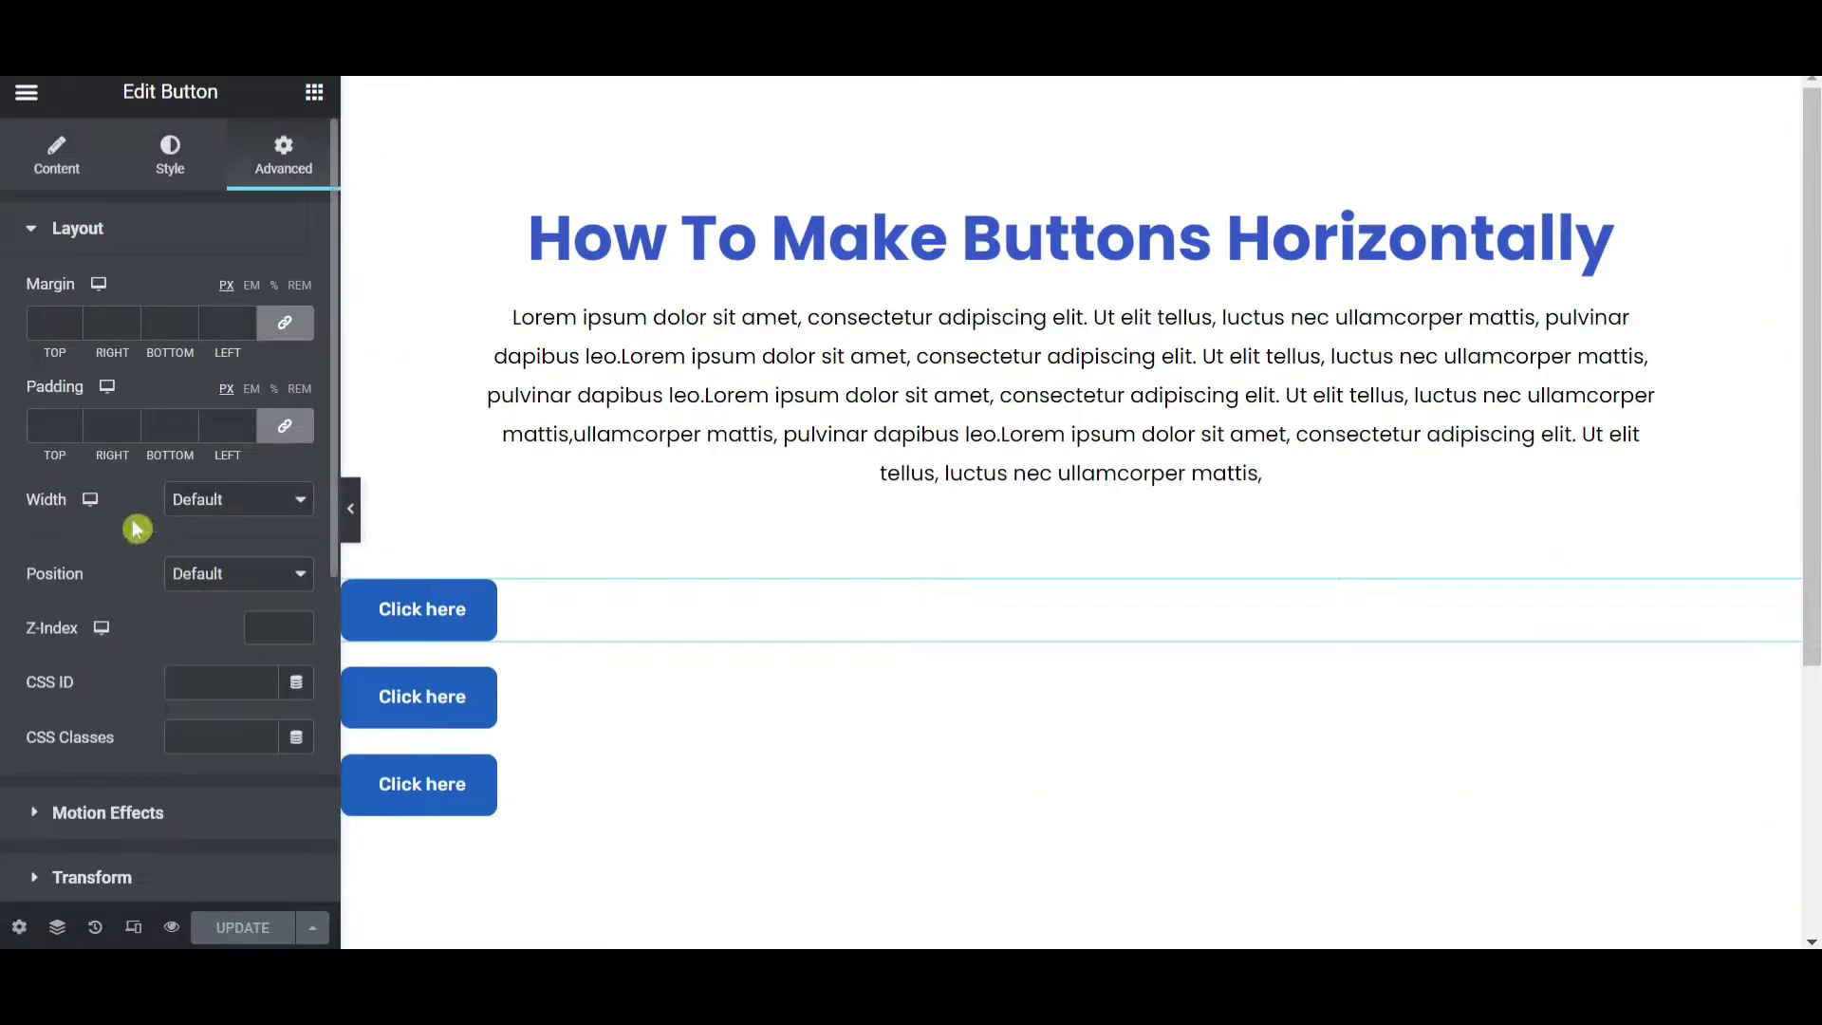
click(210, 575)
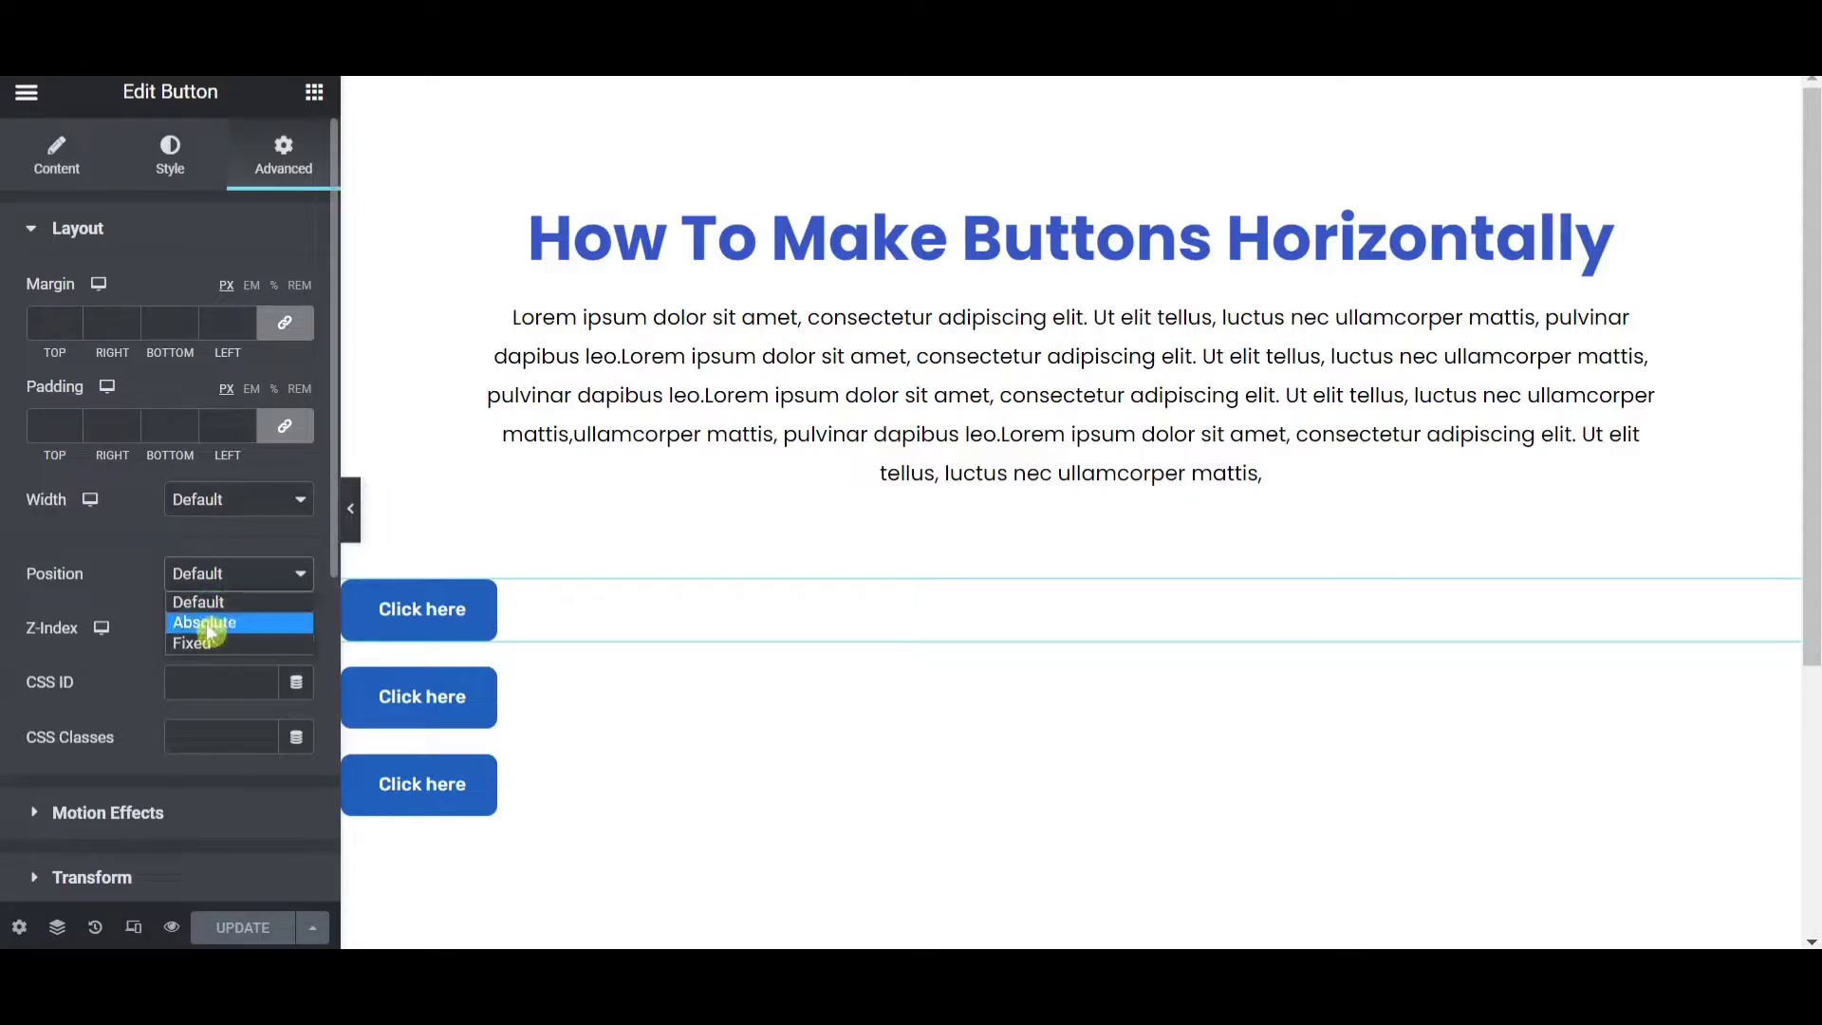
click(194, 538)
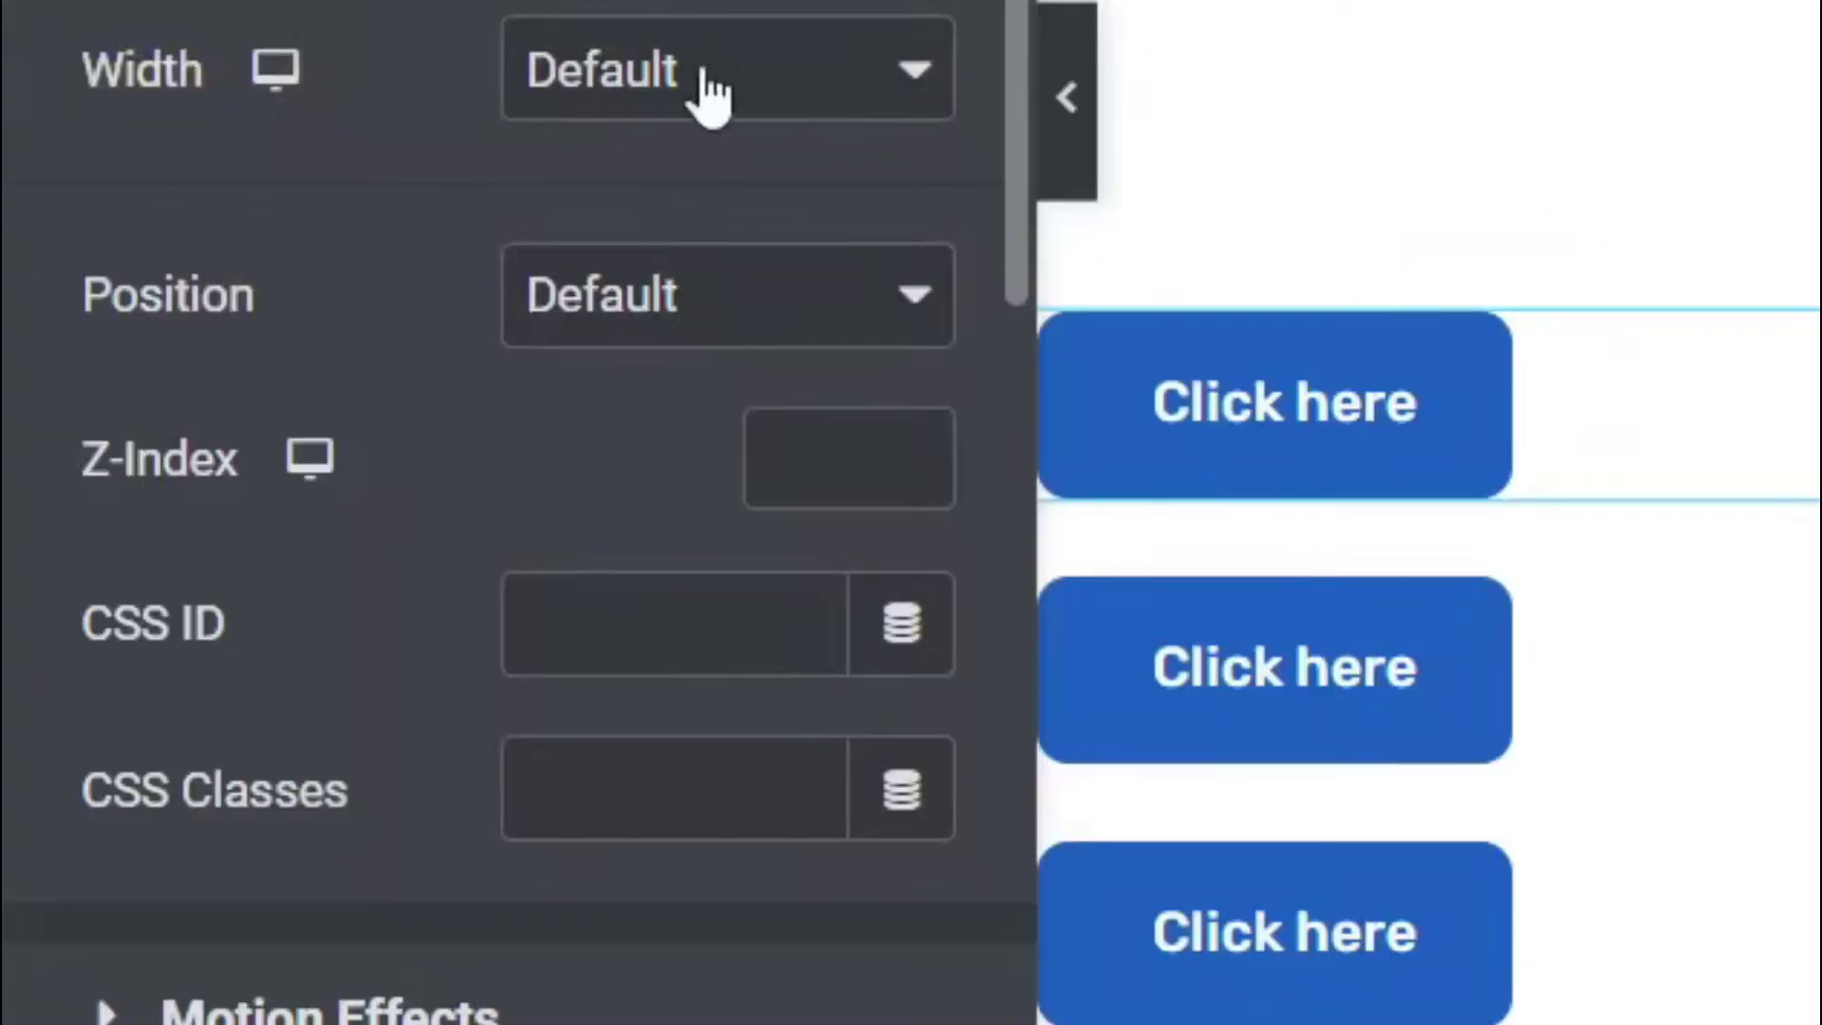
click(597, 74)
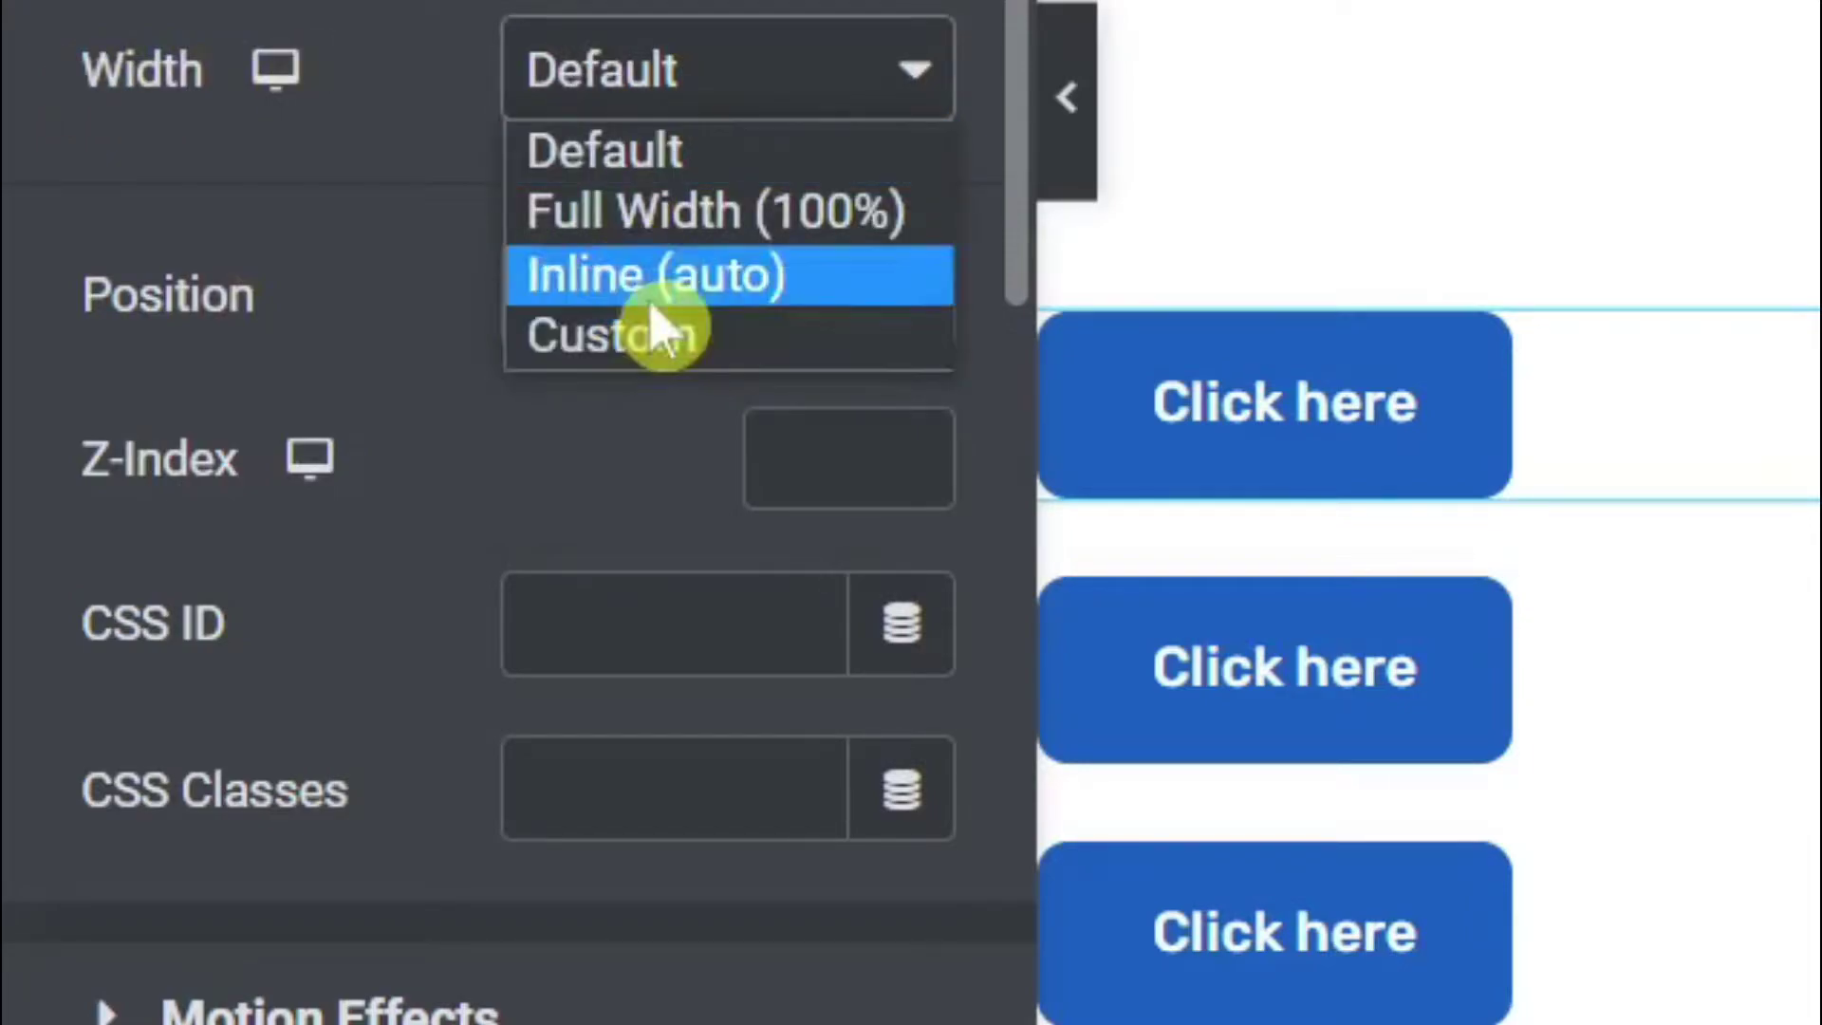
click(801, 299)
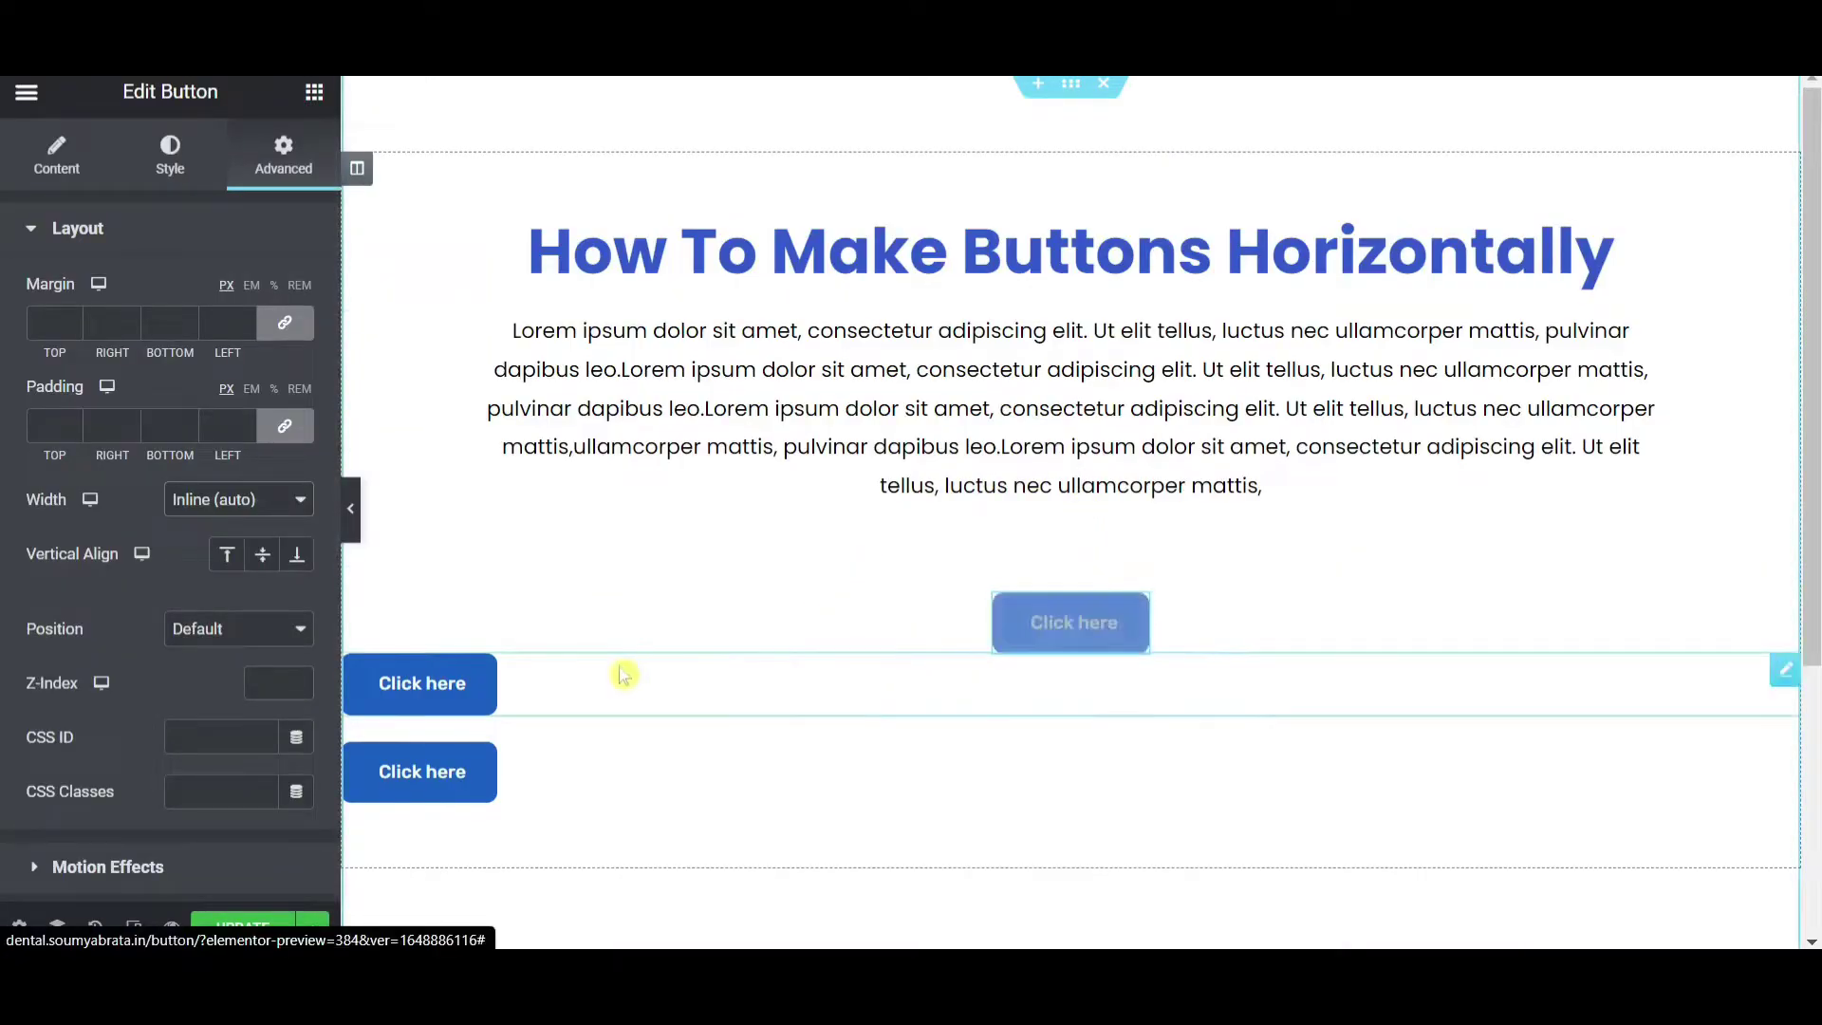
click(528, 685)
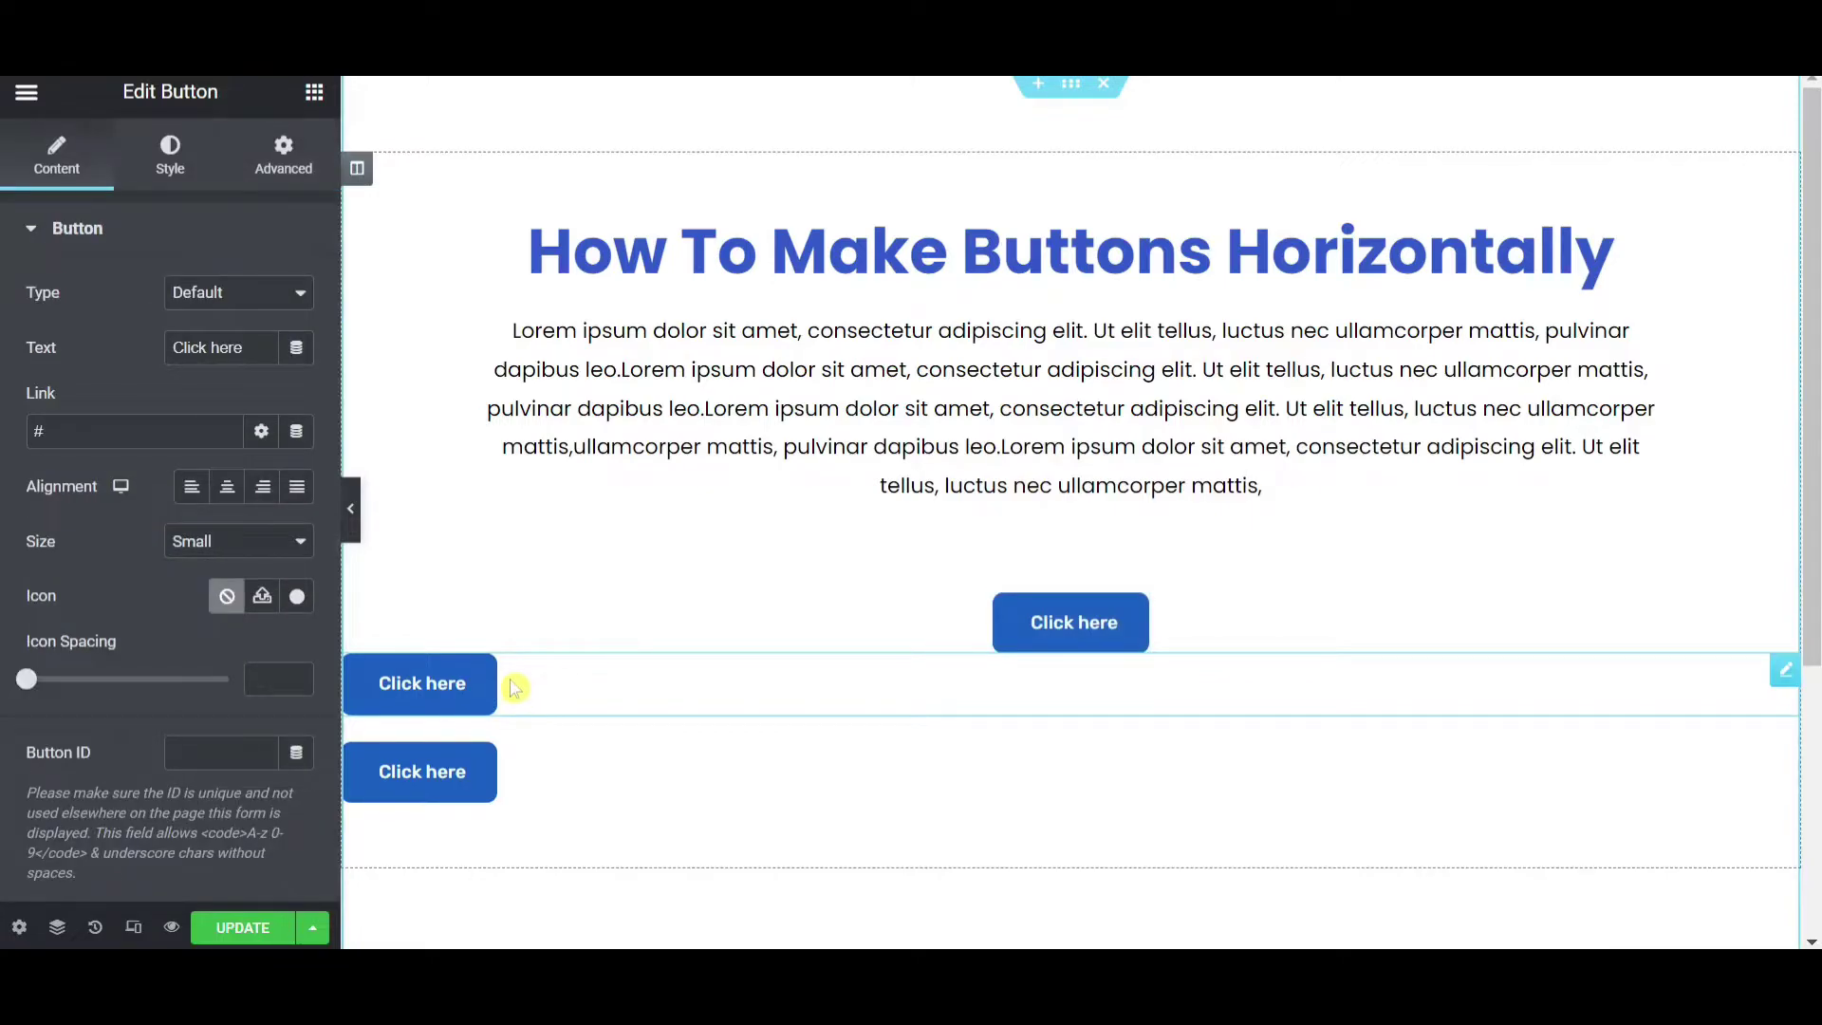
Step: Set the second and third buttons' width to Inline (auto) so they join the row
click(284, 168)
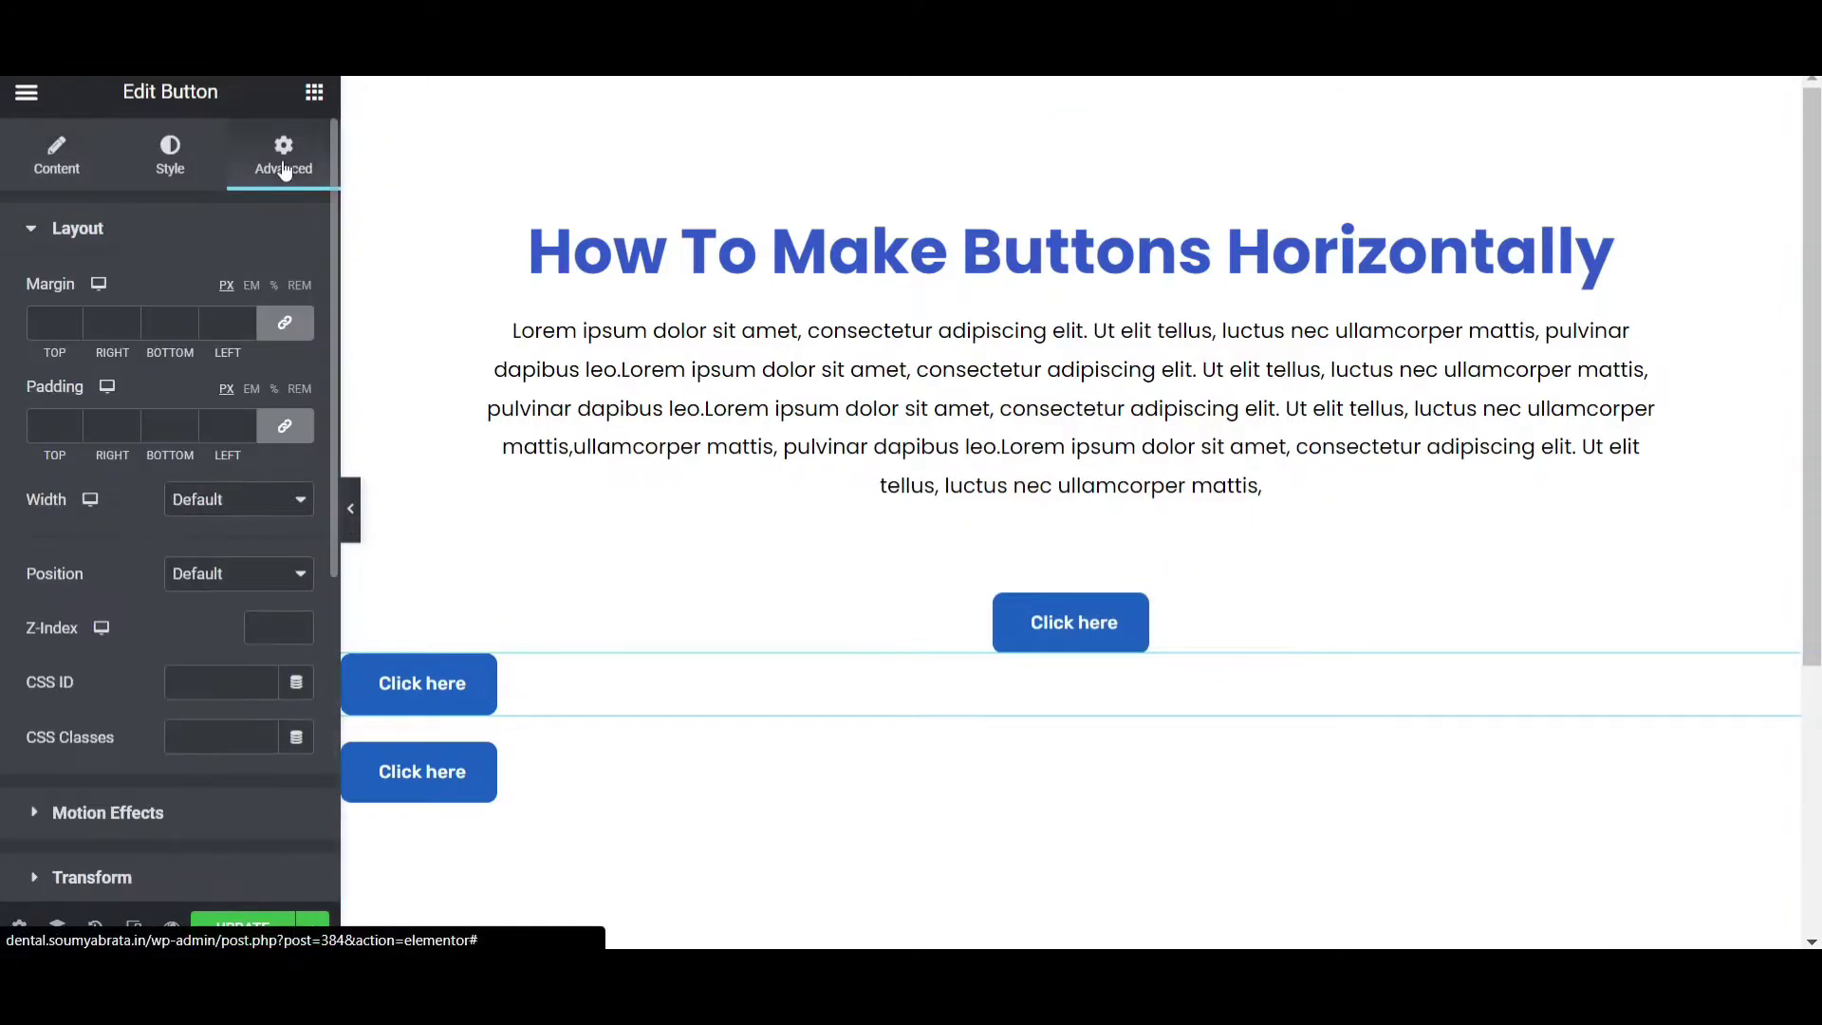
click(236, 498)
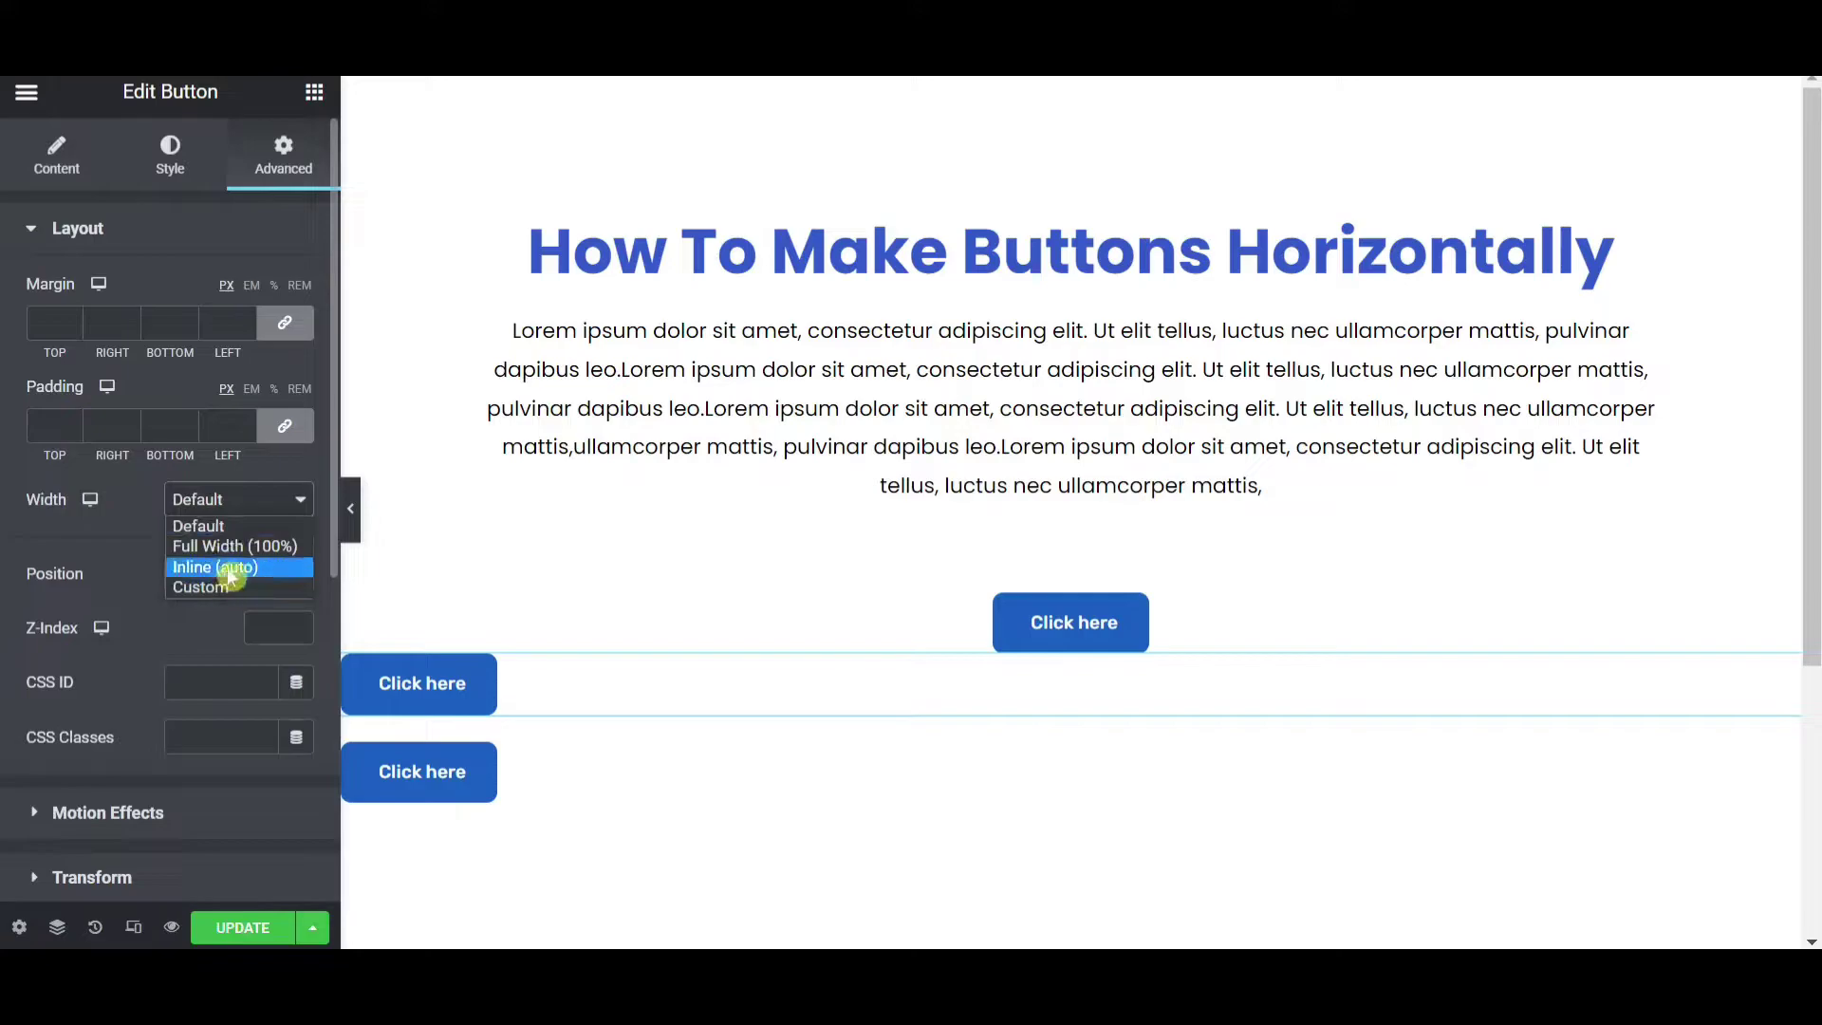
click(227, 568)
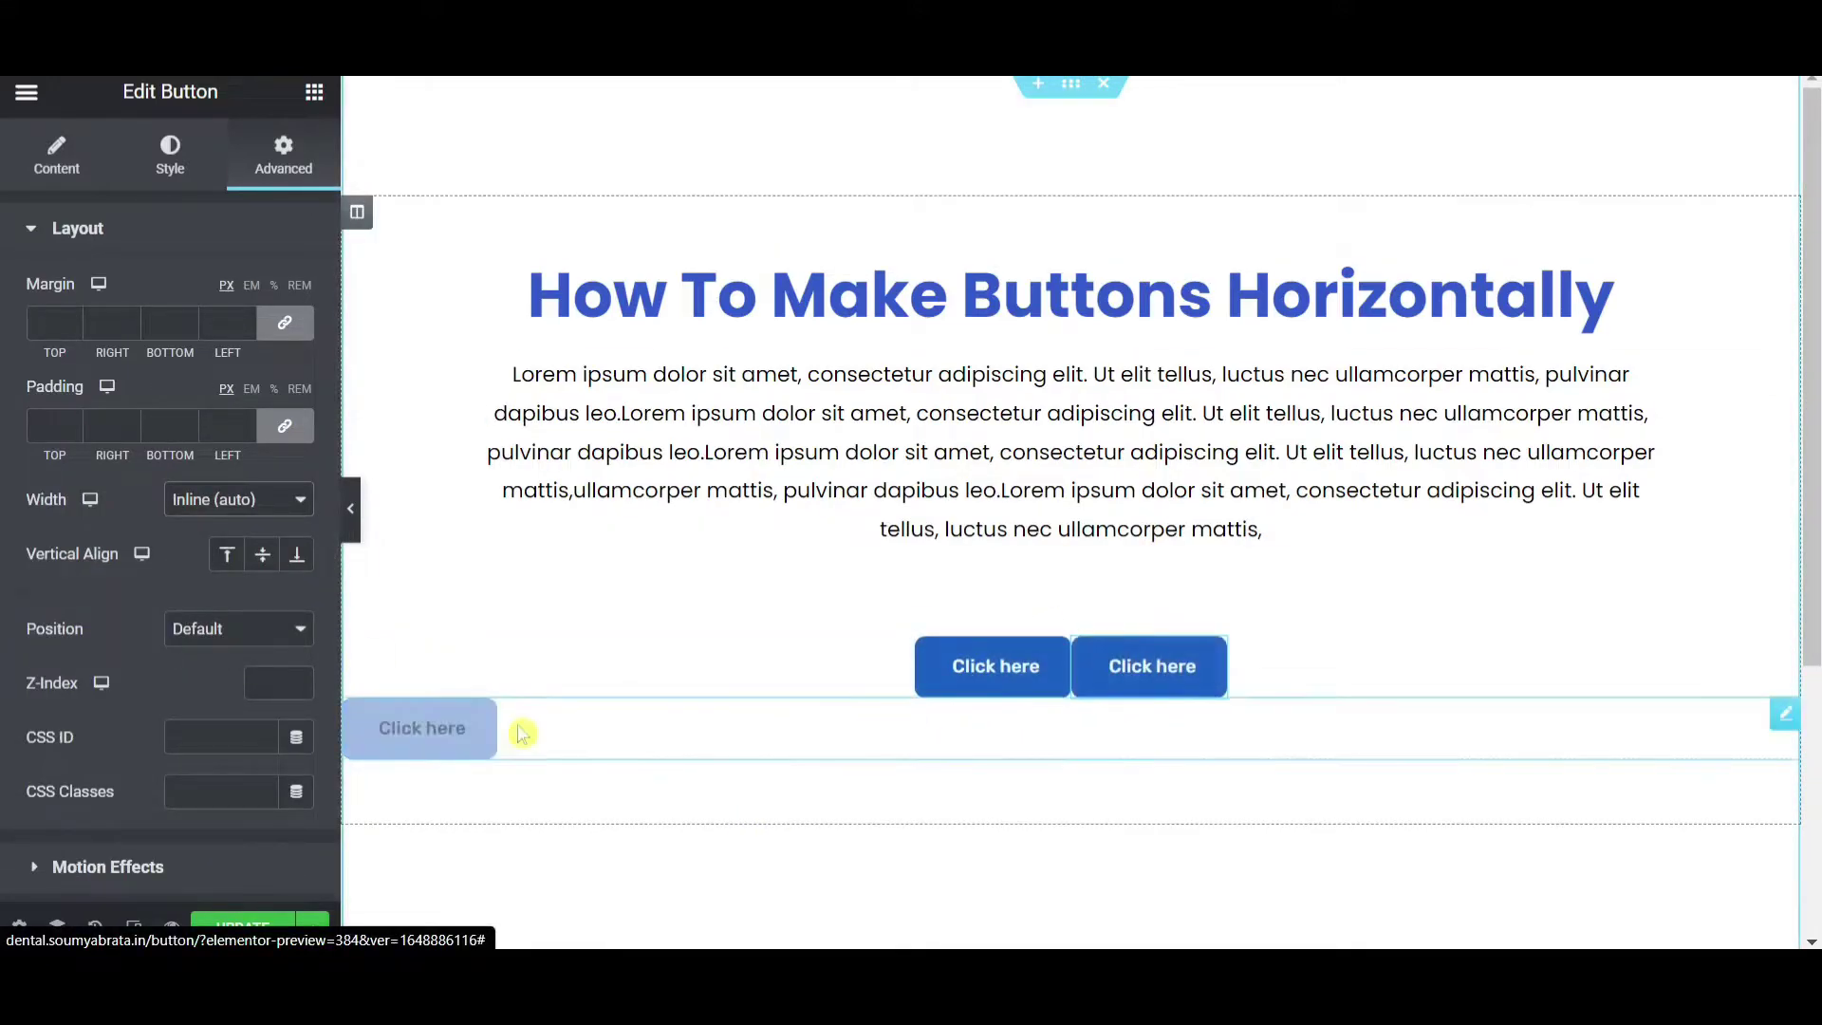
click(1785, 719)
click(267, 165)
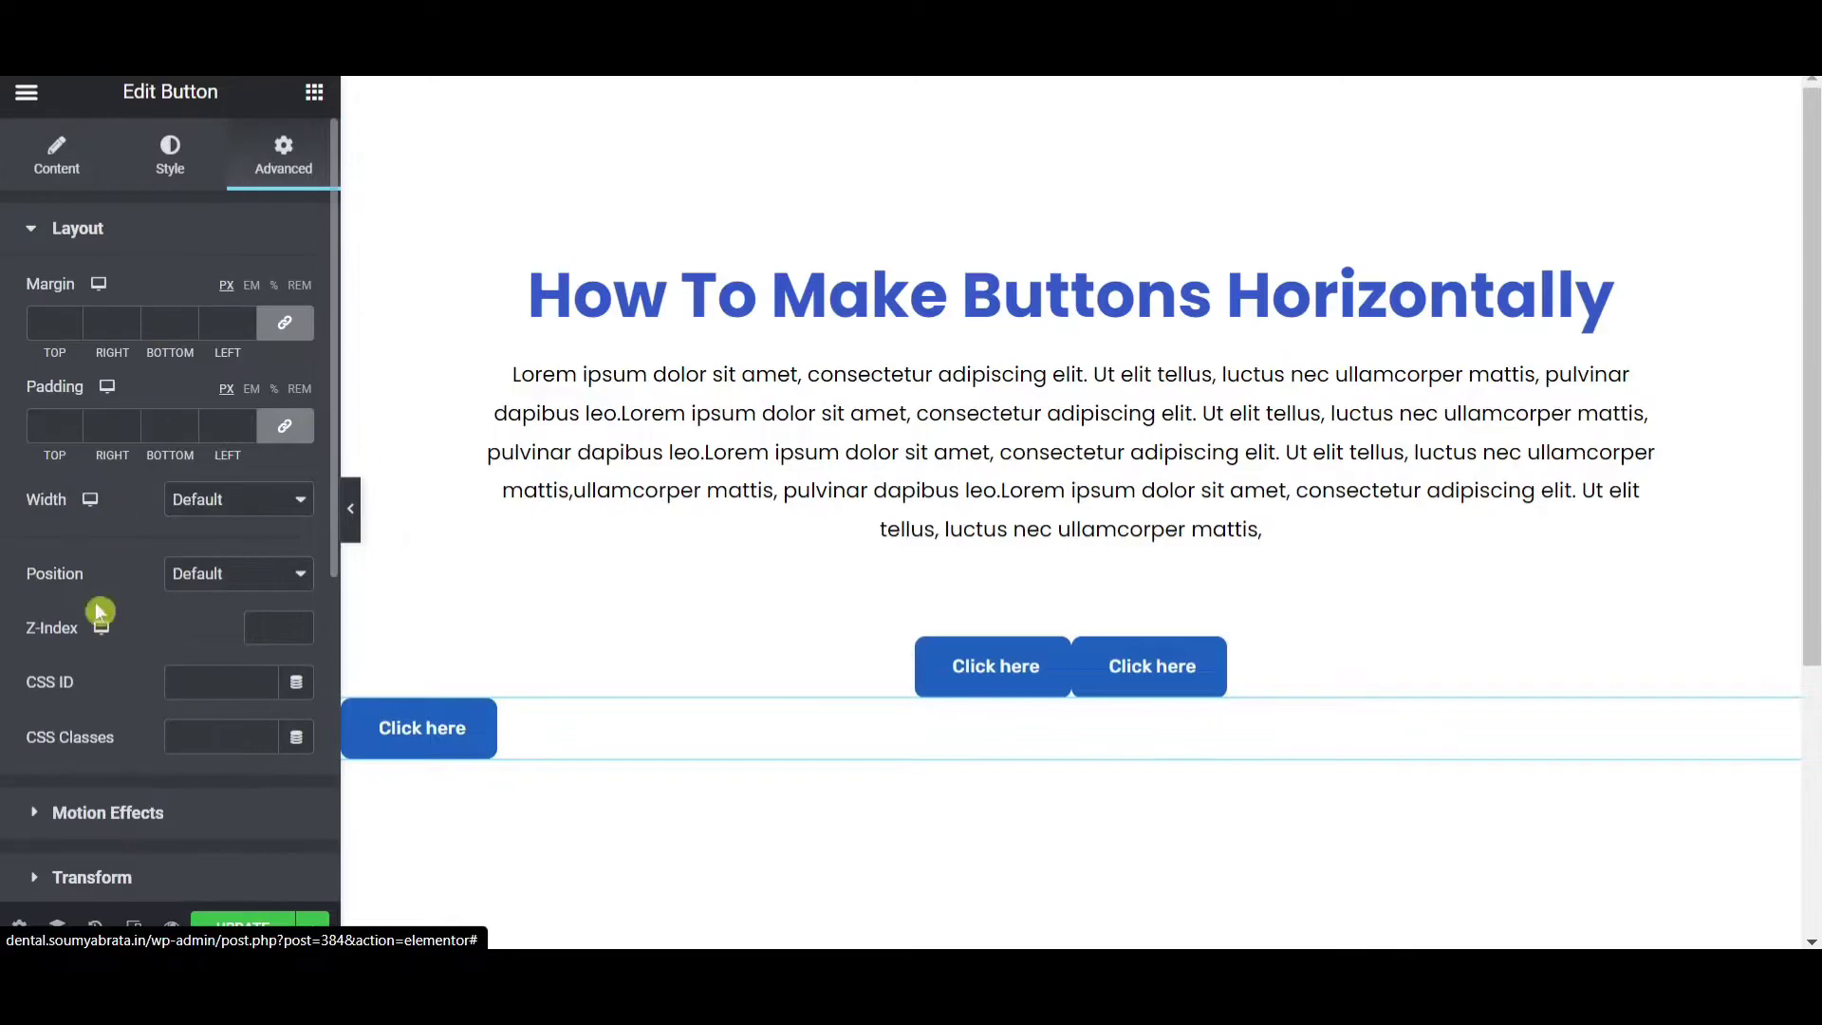
click(236, 506)
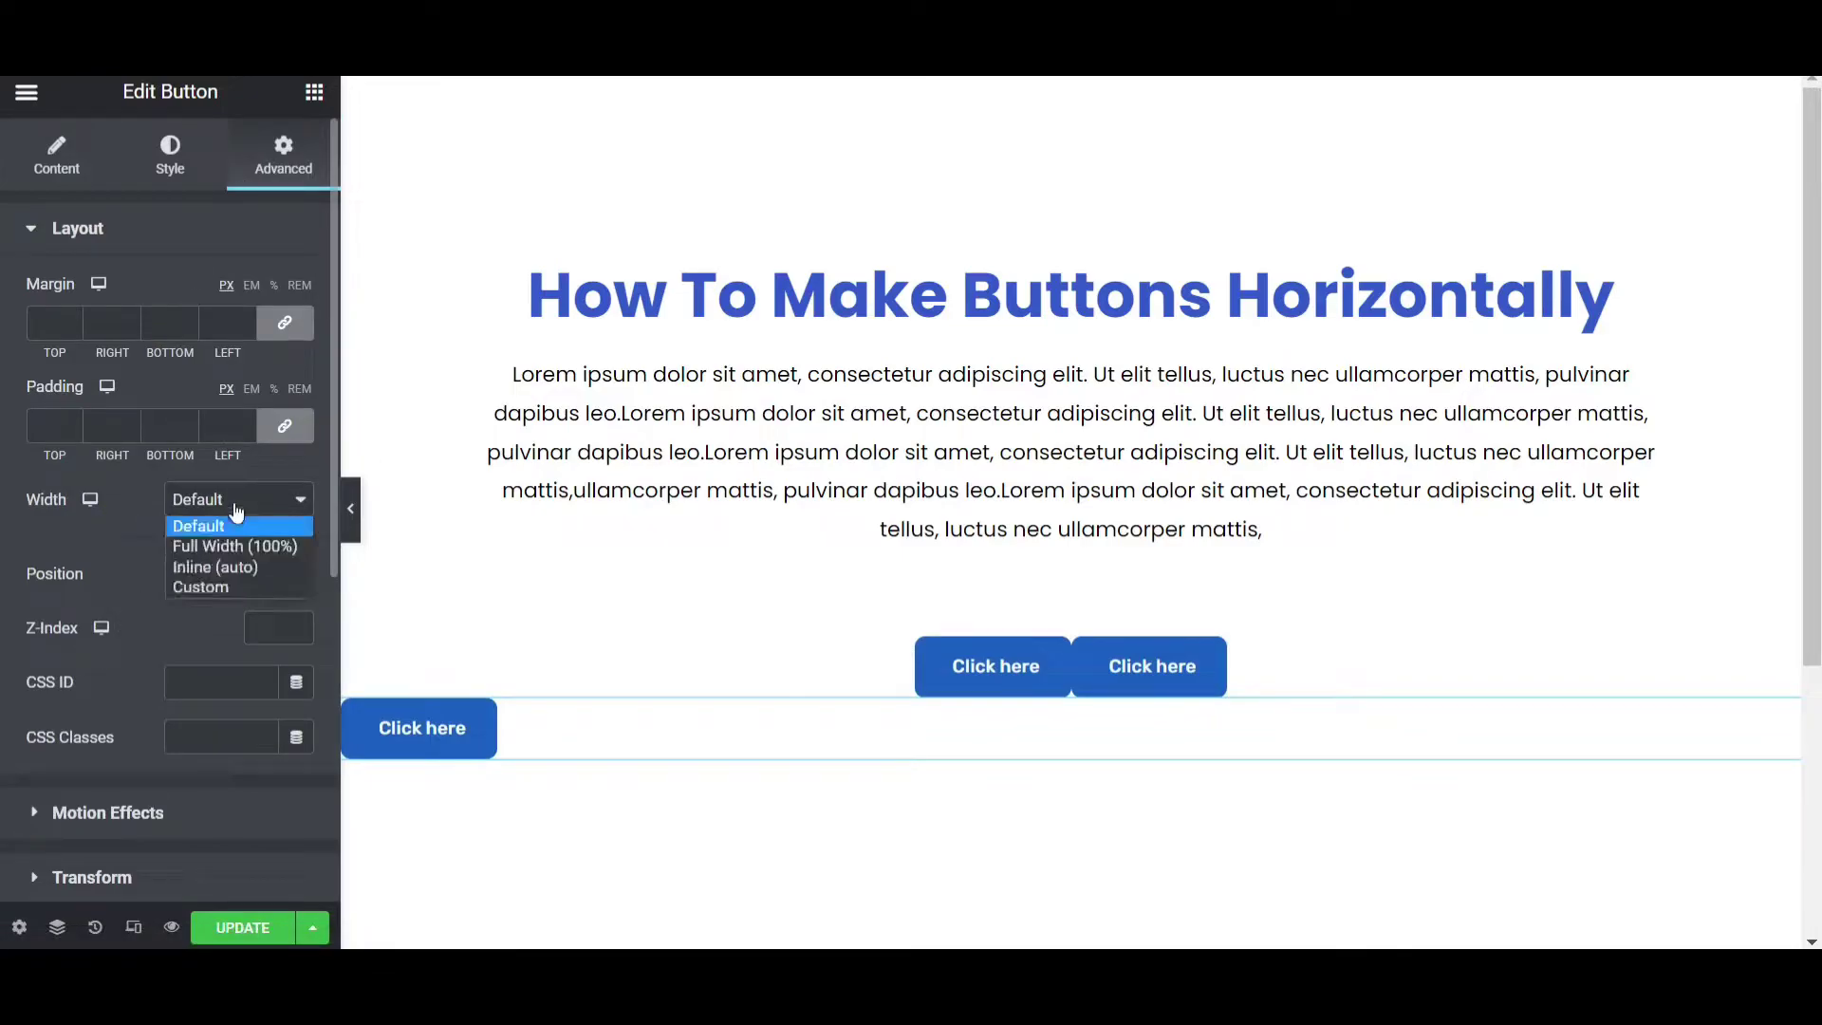
click(237, 568)
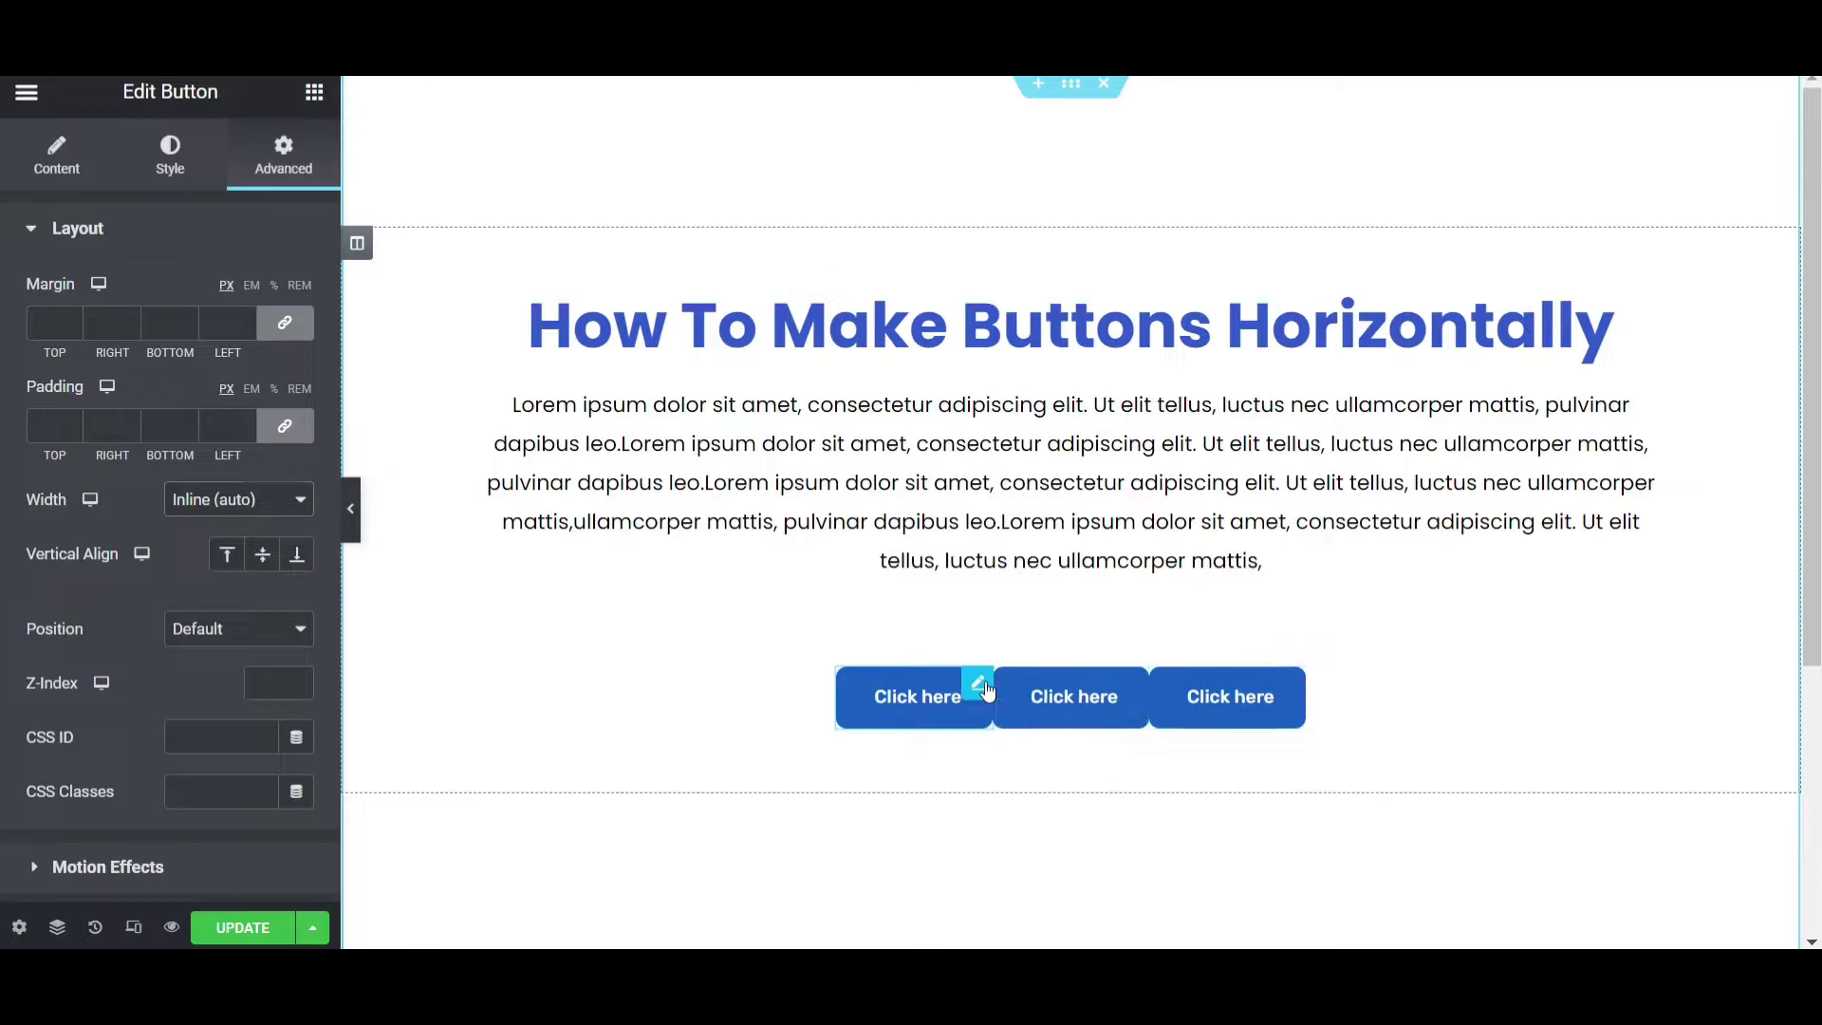
Step: Give the first and second buttons an unlinked 50 px right margin and update the page
click(285, 324)
click(115, 327)
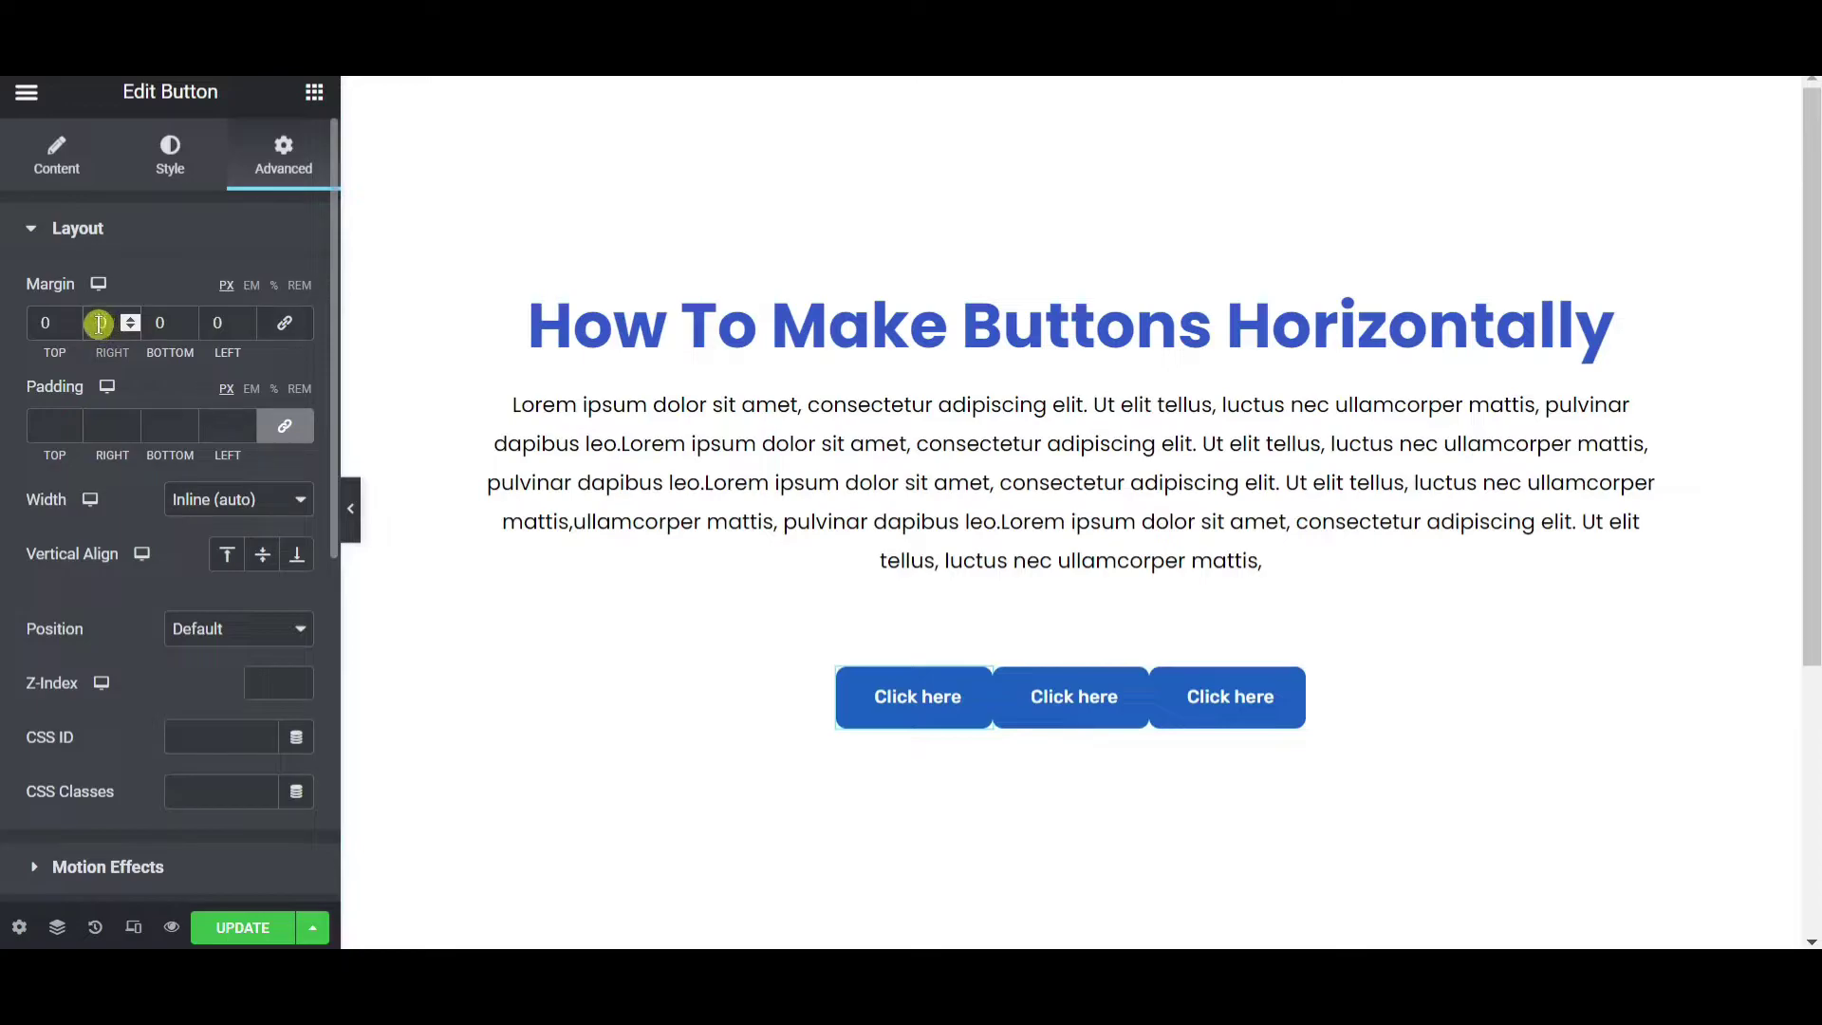
text(50)
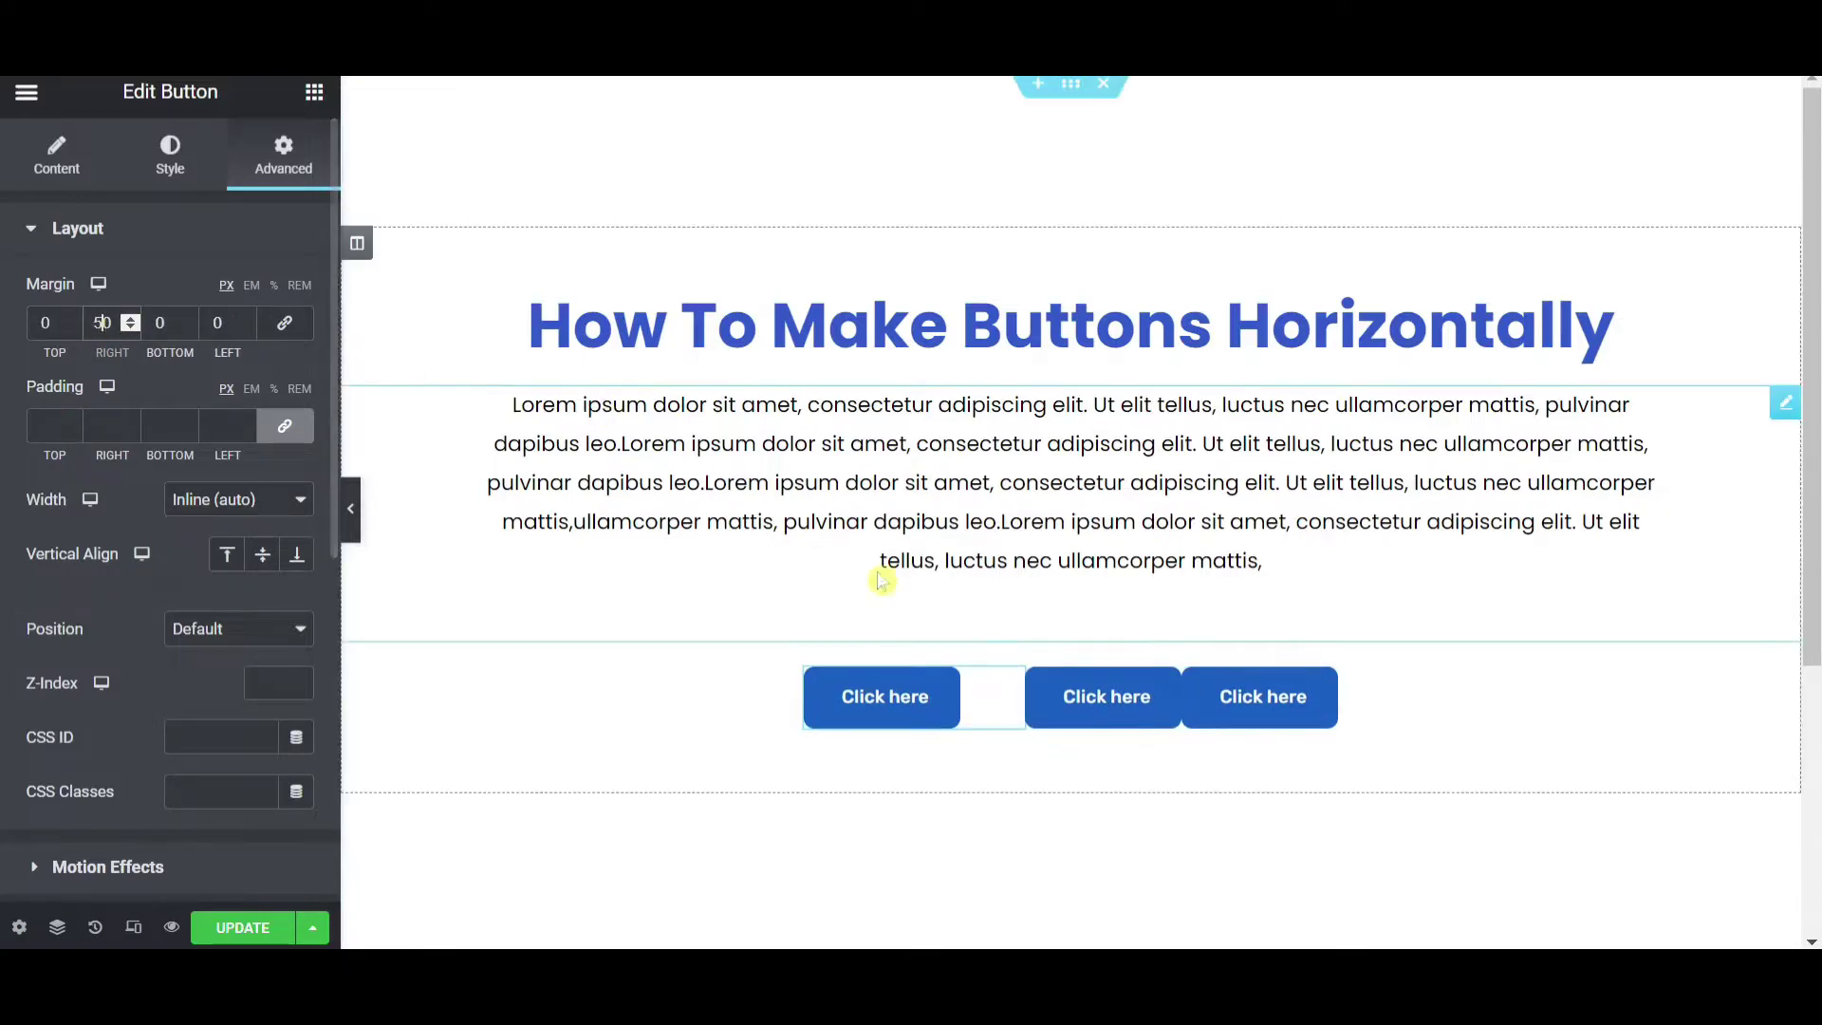
click(1154, 678)
click(285, 323)
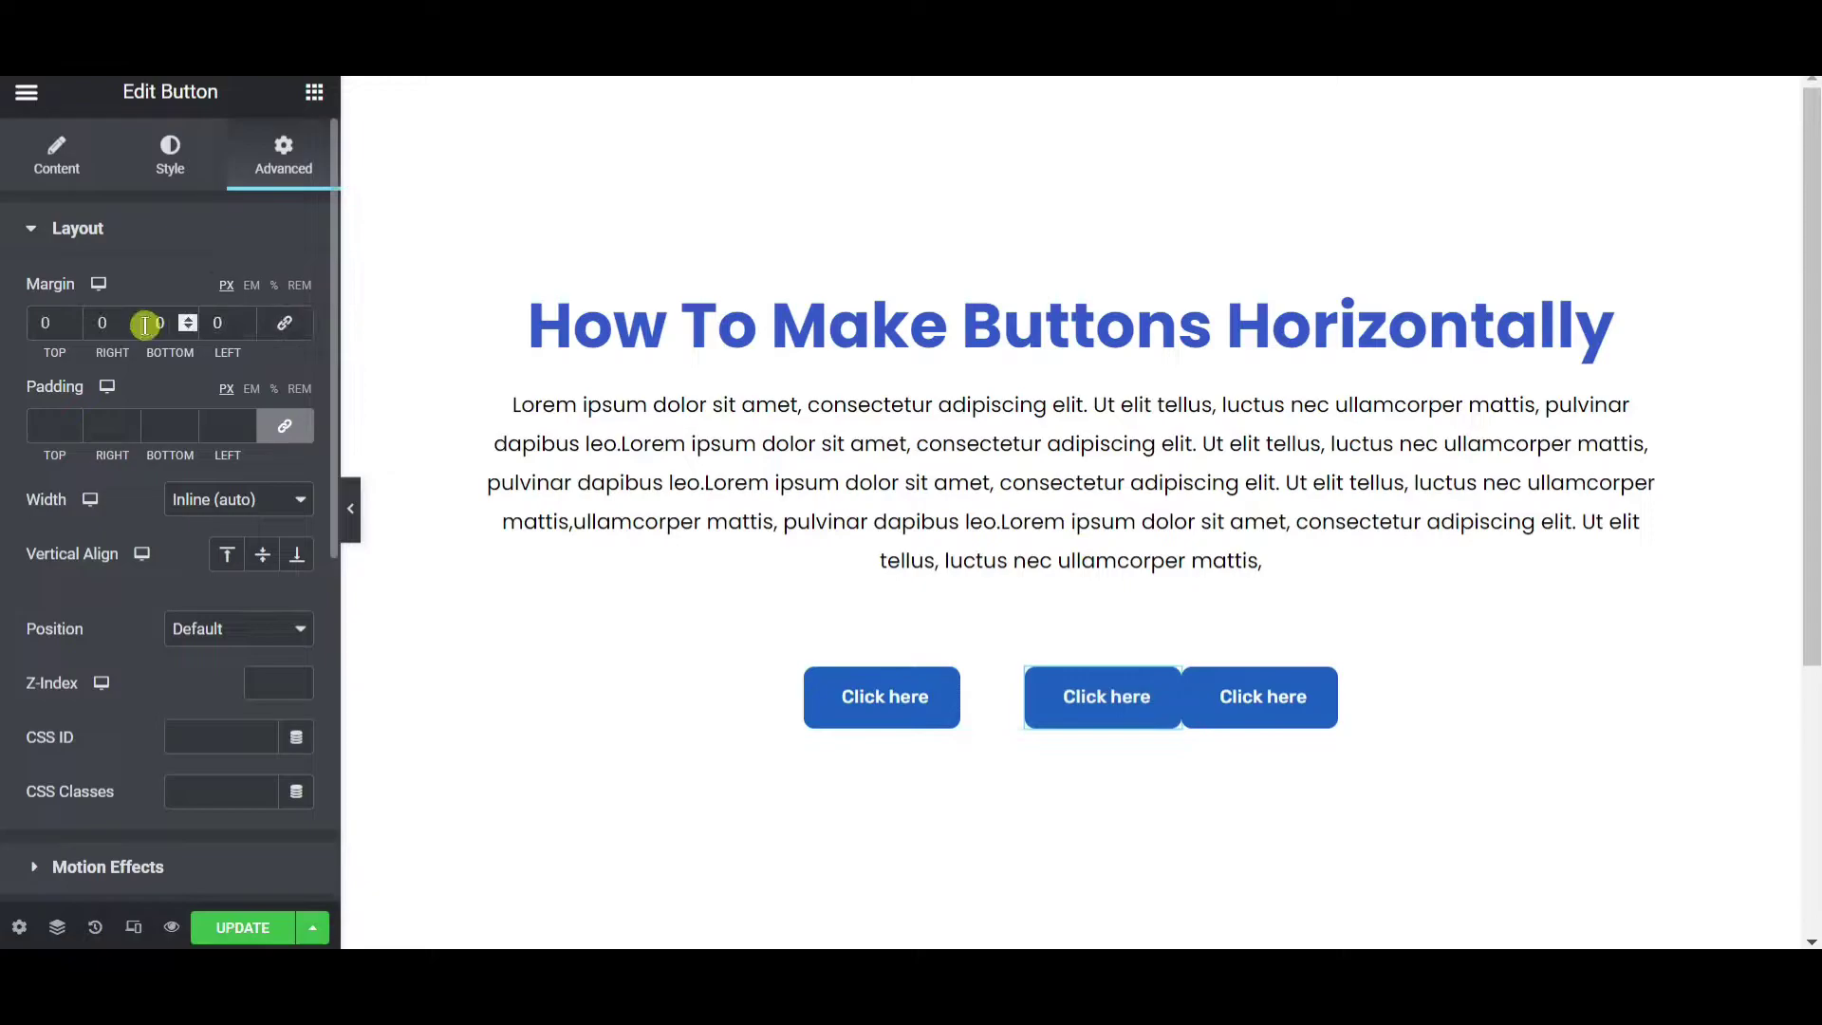
click(99, 314)
text(50)
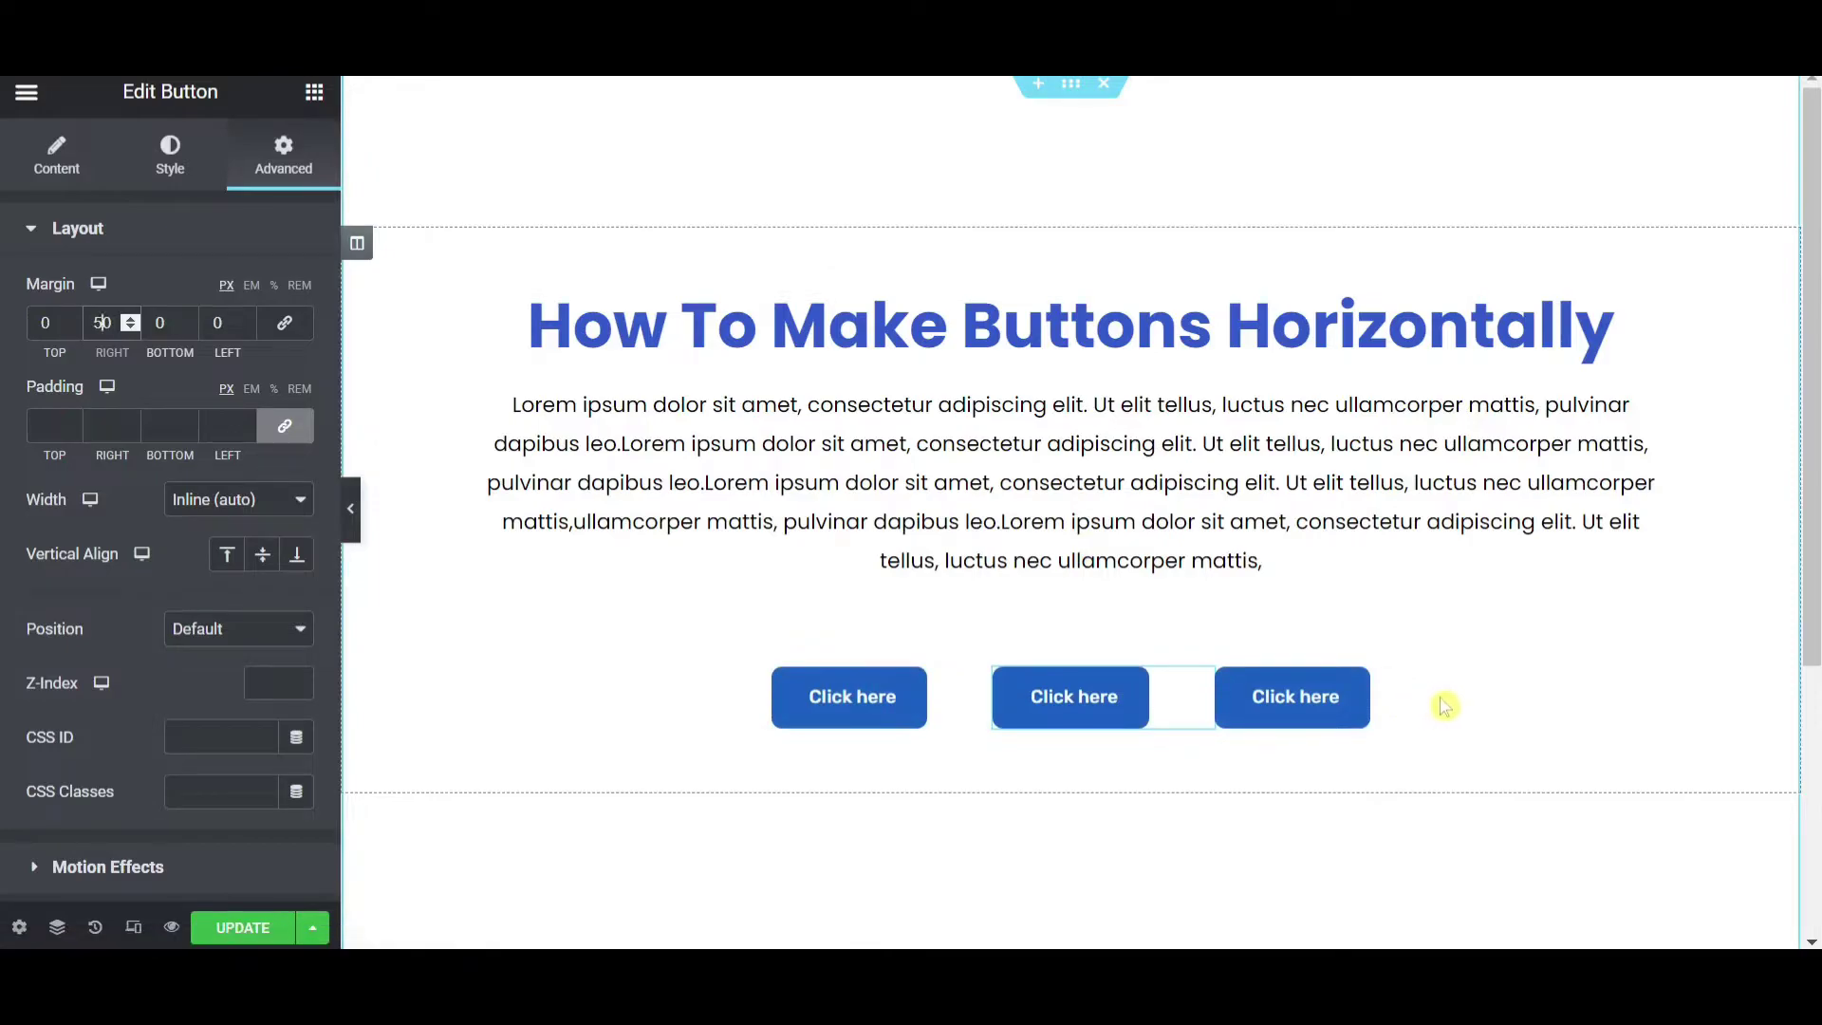
click(255, 930)
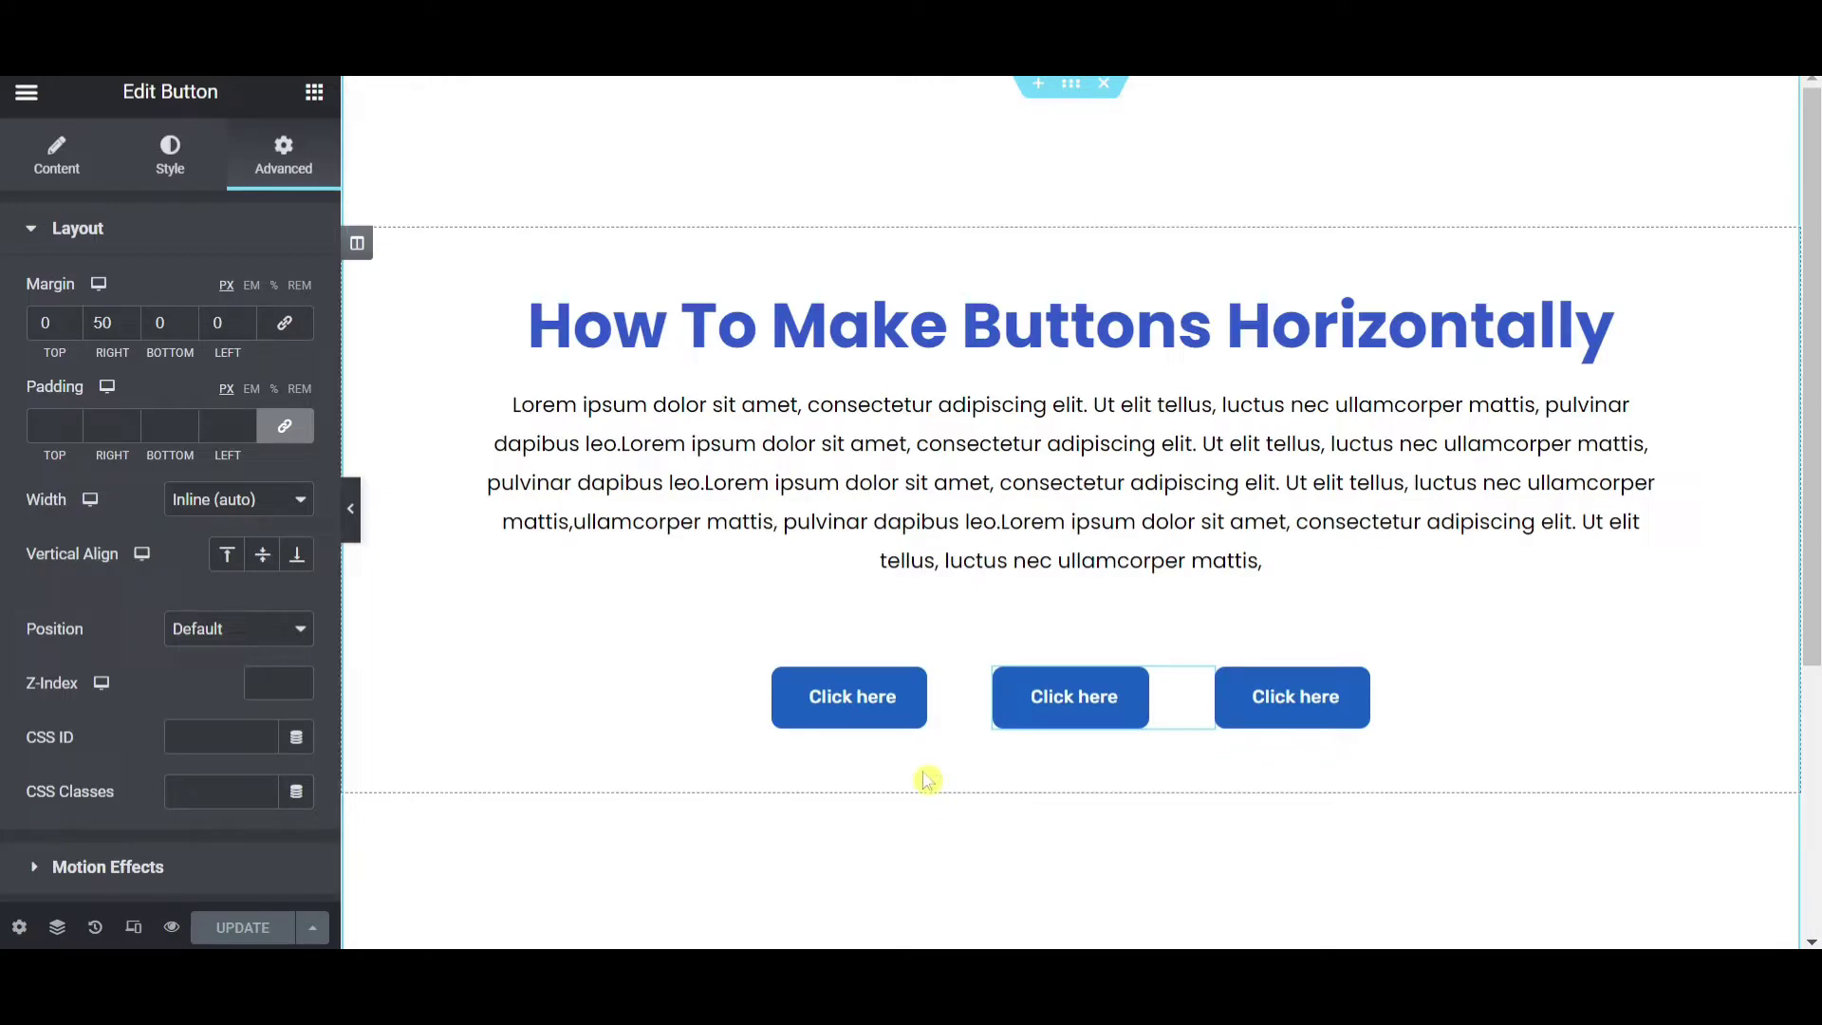
Step: Set the first button's typography font family to Poppins
click(964, 683)
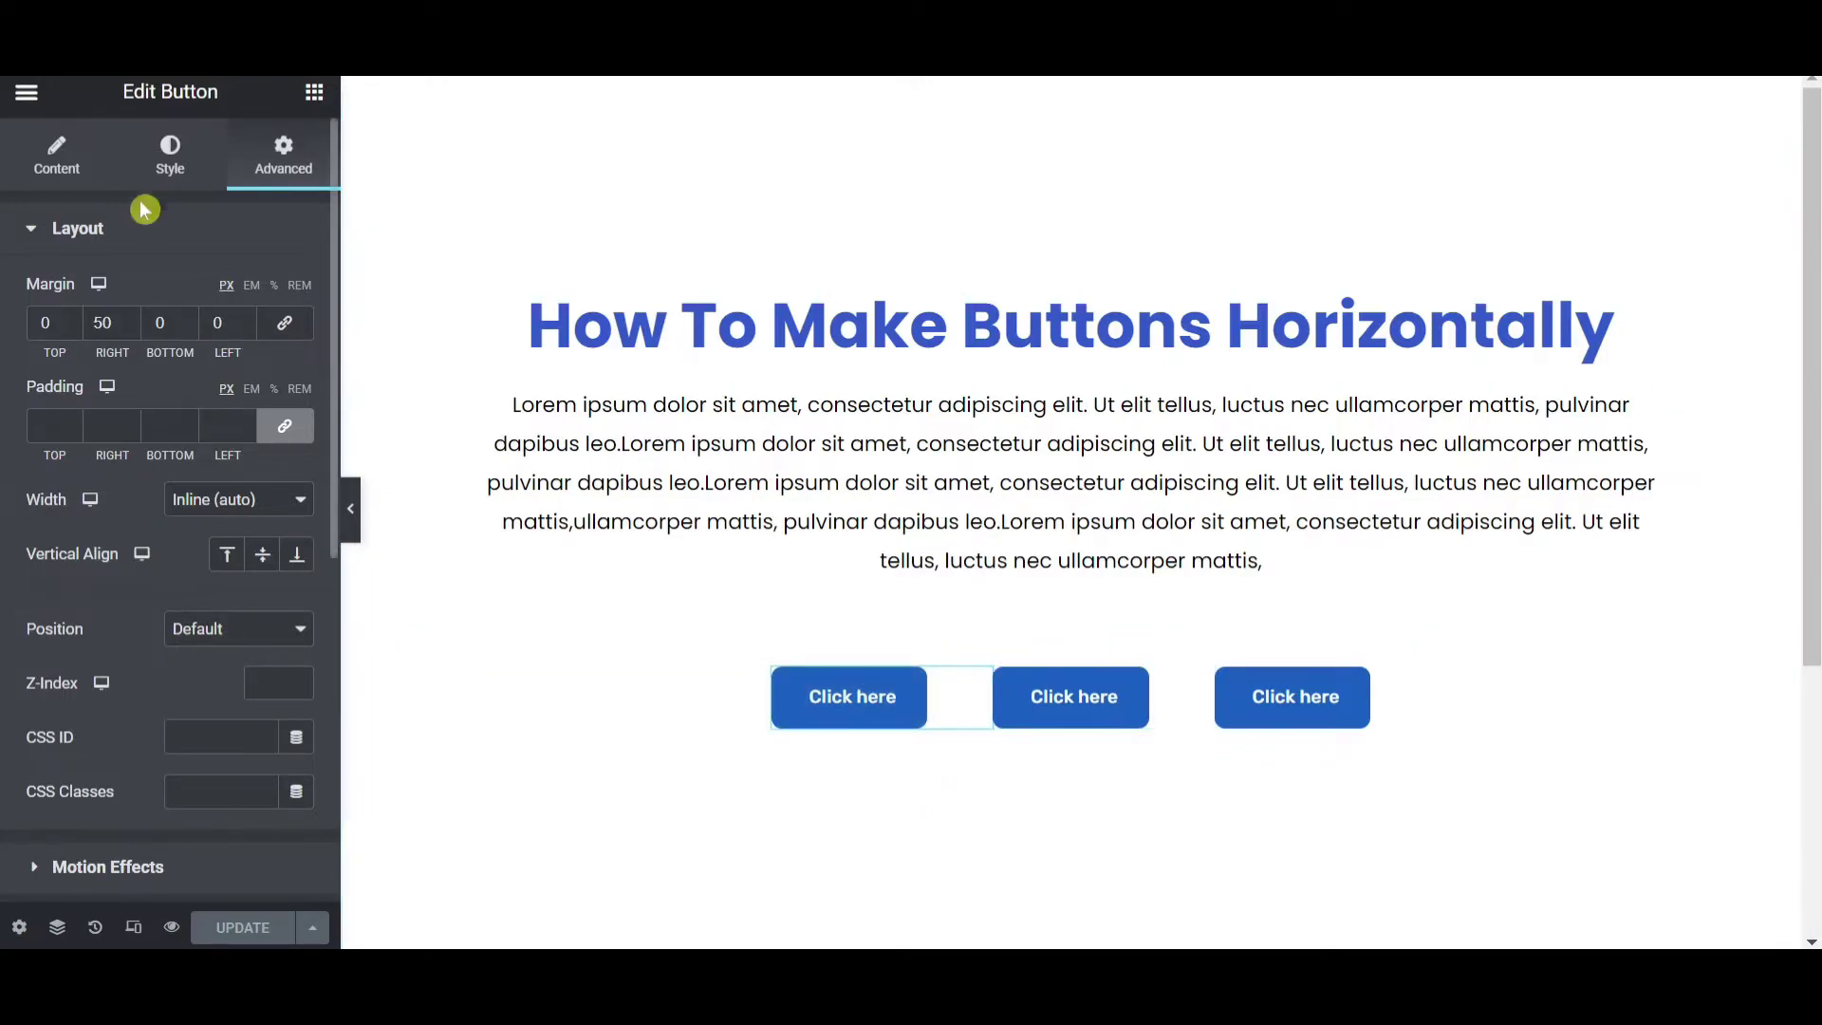
click(166, 159)
click(292, 296)
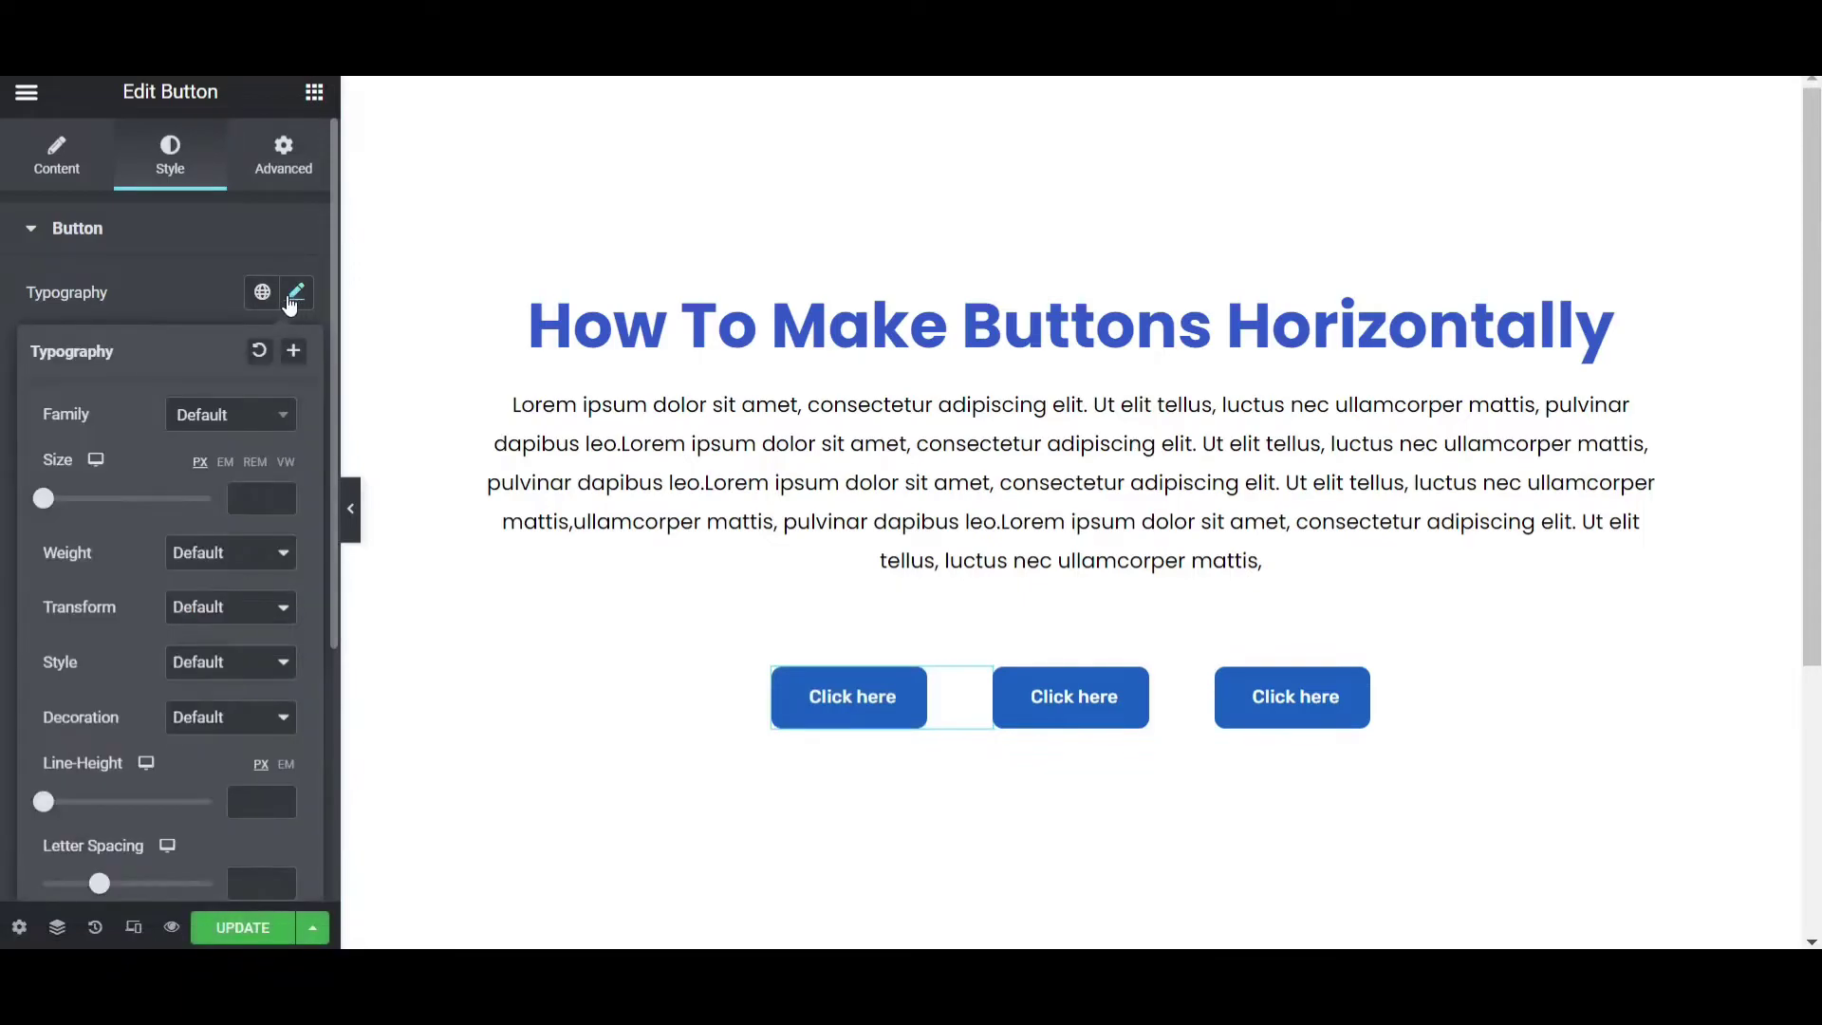
click(233, 426)
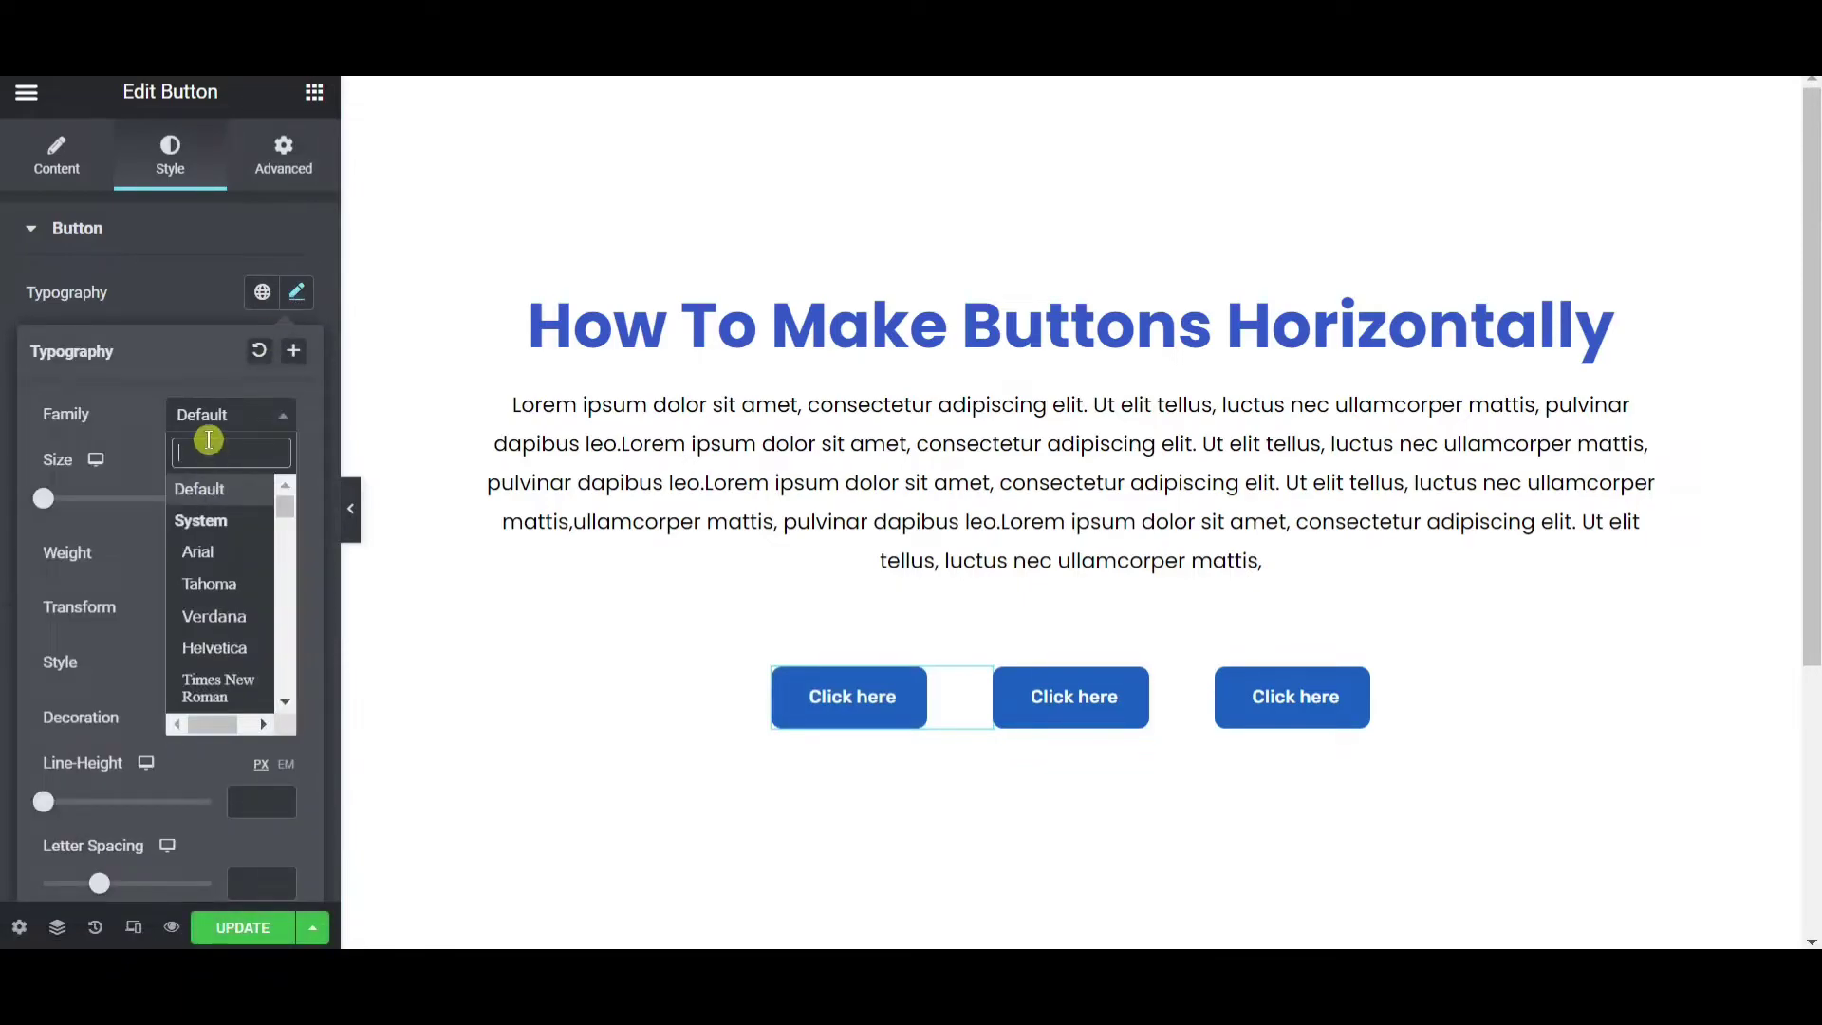
text(pop)
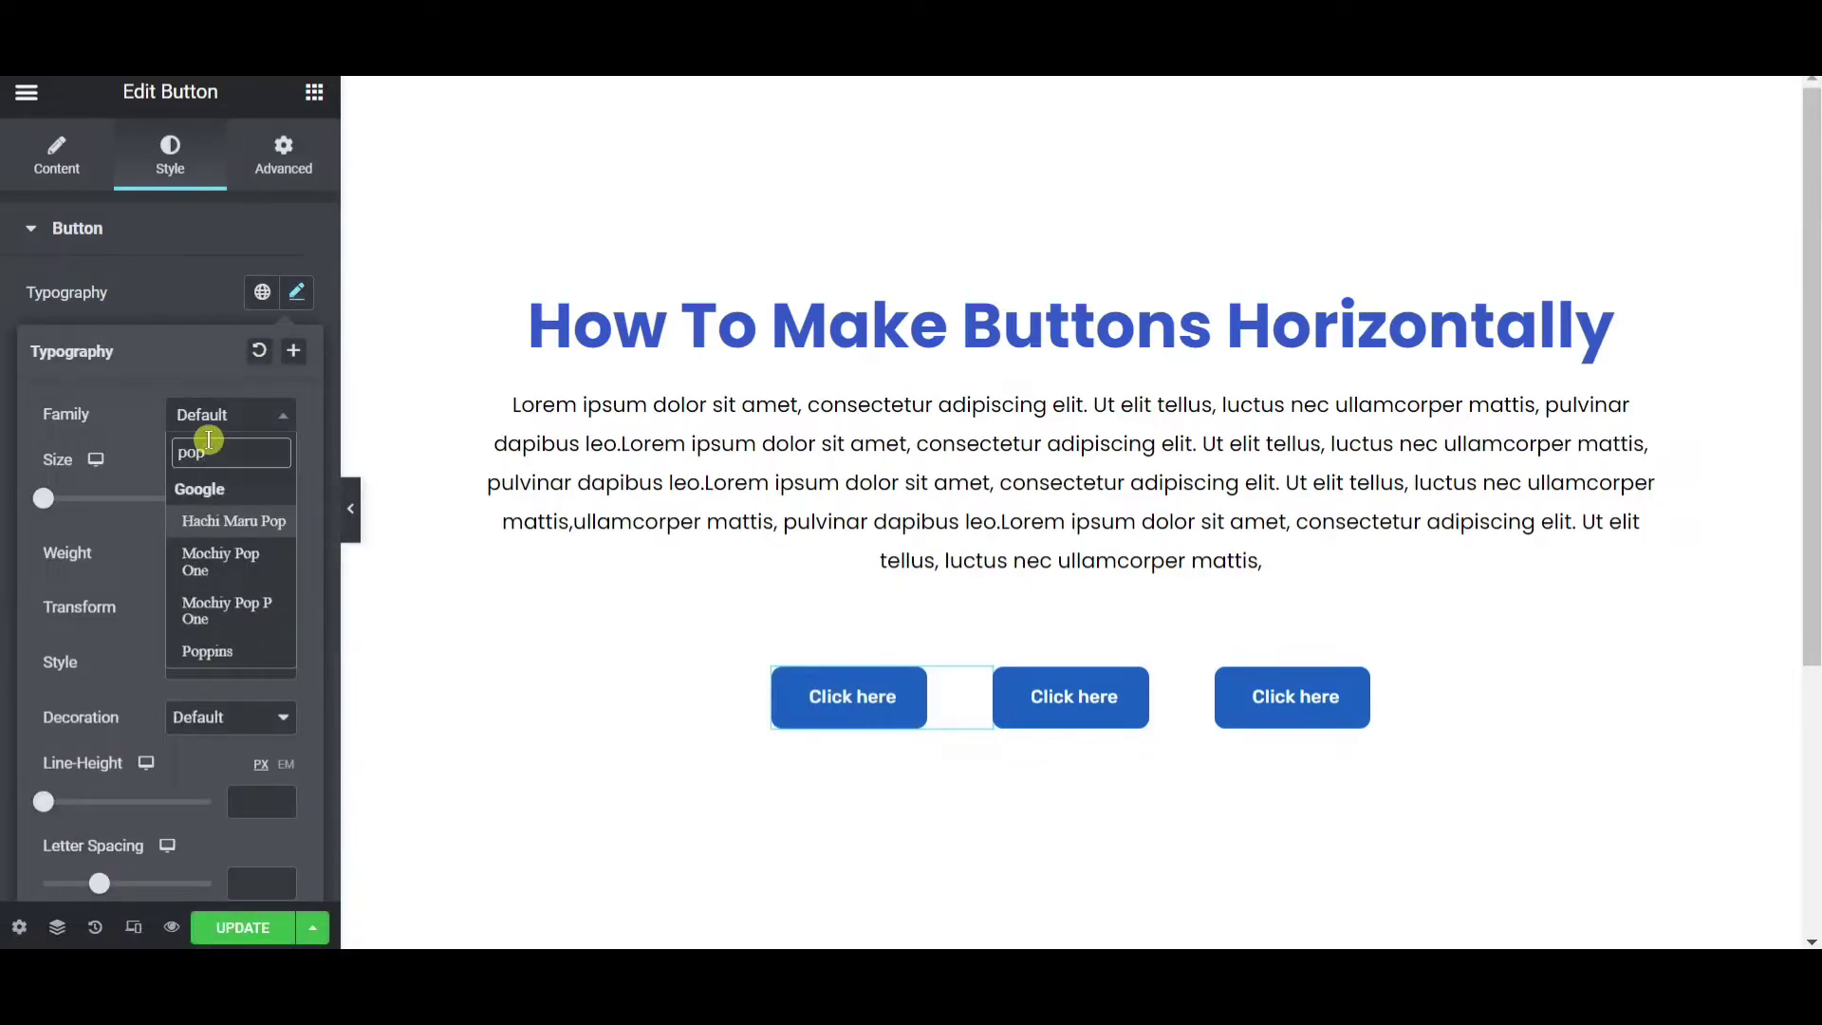
click(206, 651)
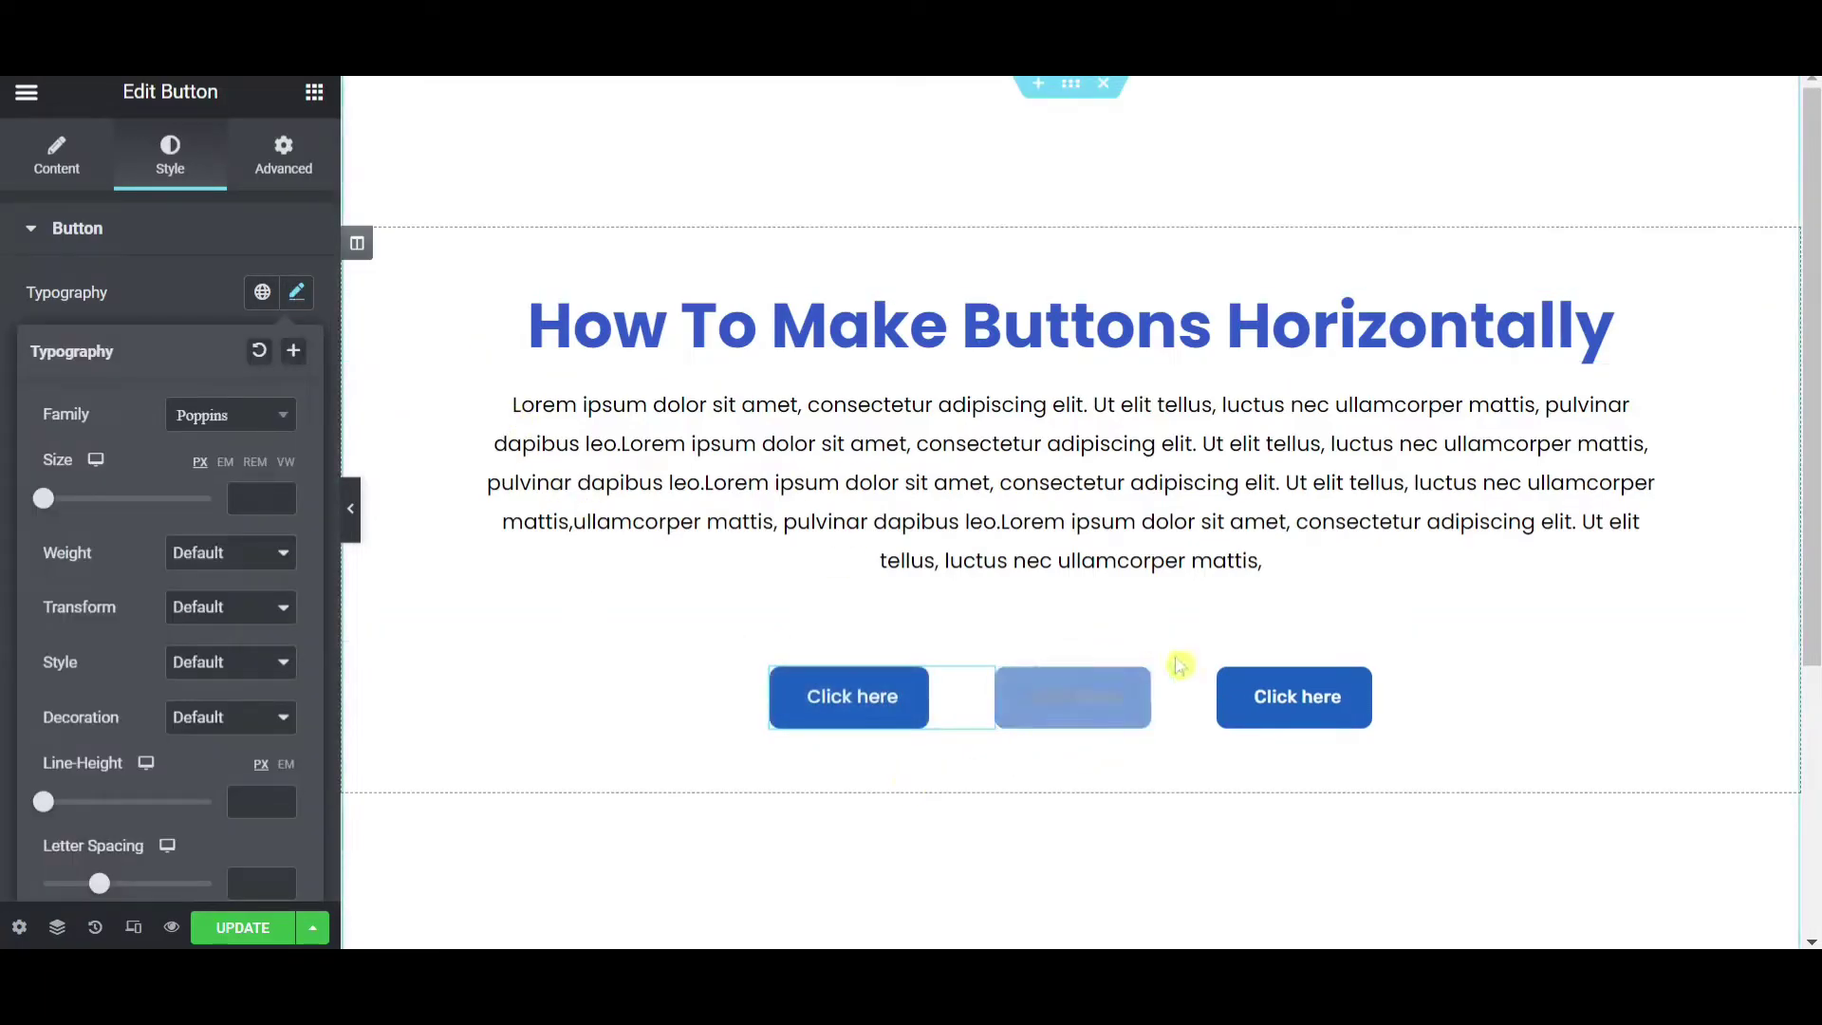
click(1196, 683)
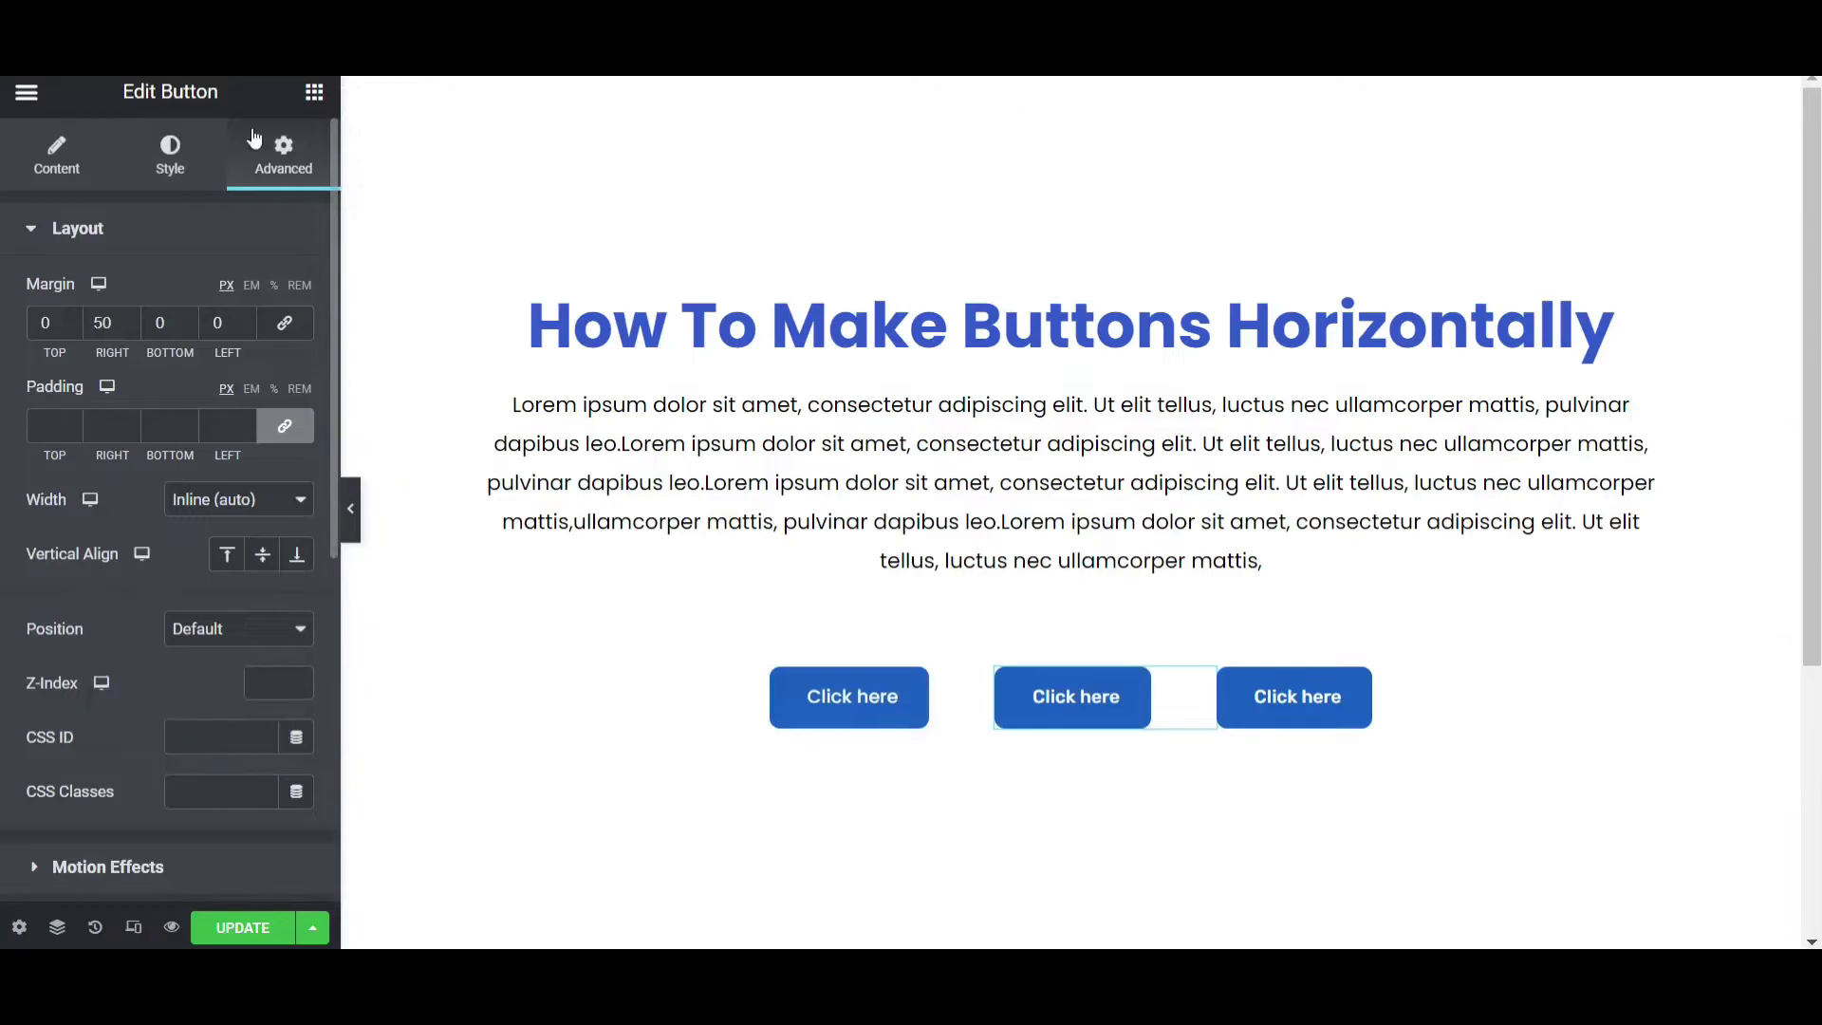
Step: Give the middle button a red #EF1515 background, keeping its text colour default
click(170, 161)
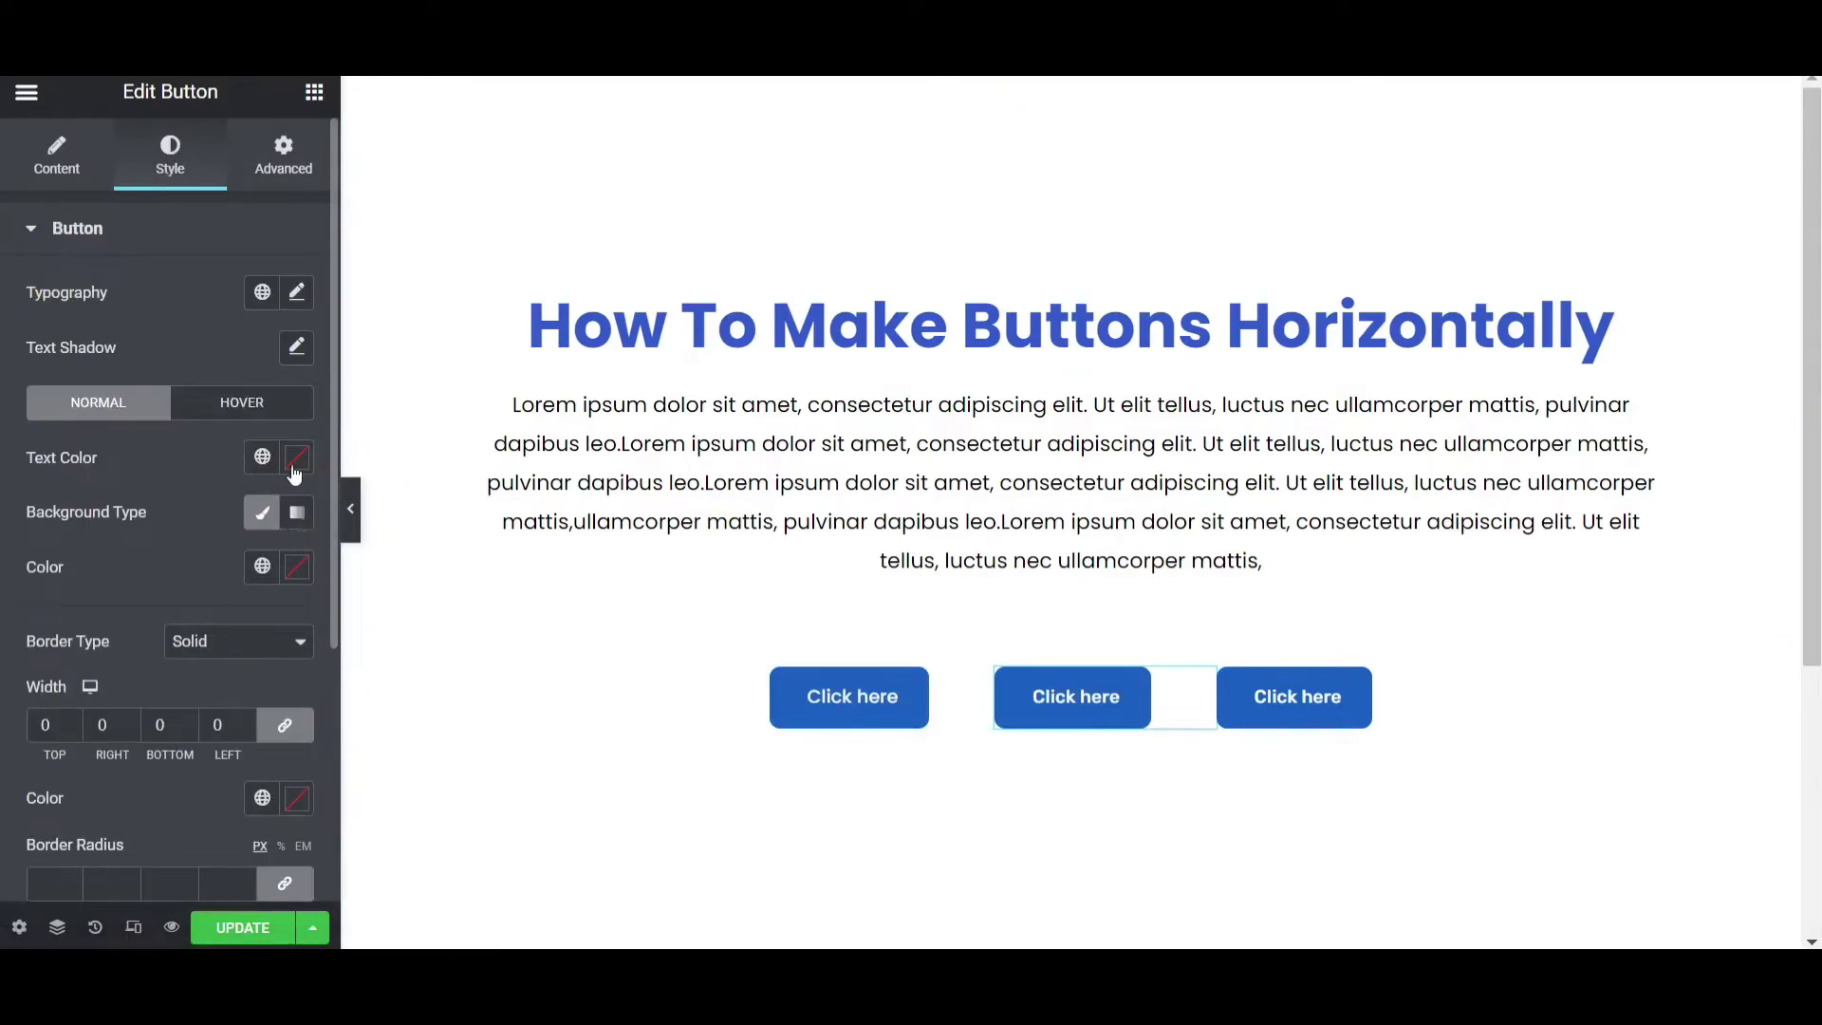
click(296, 459)
click(459, 558)
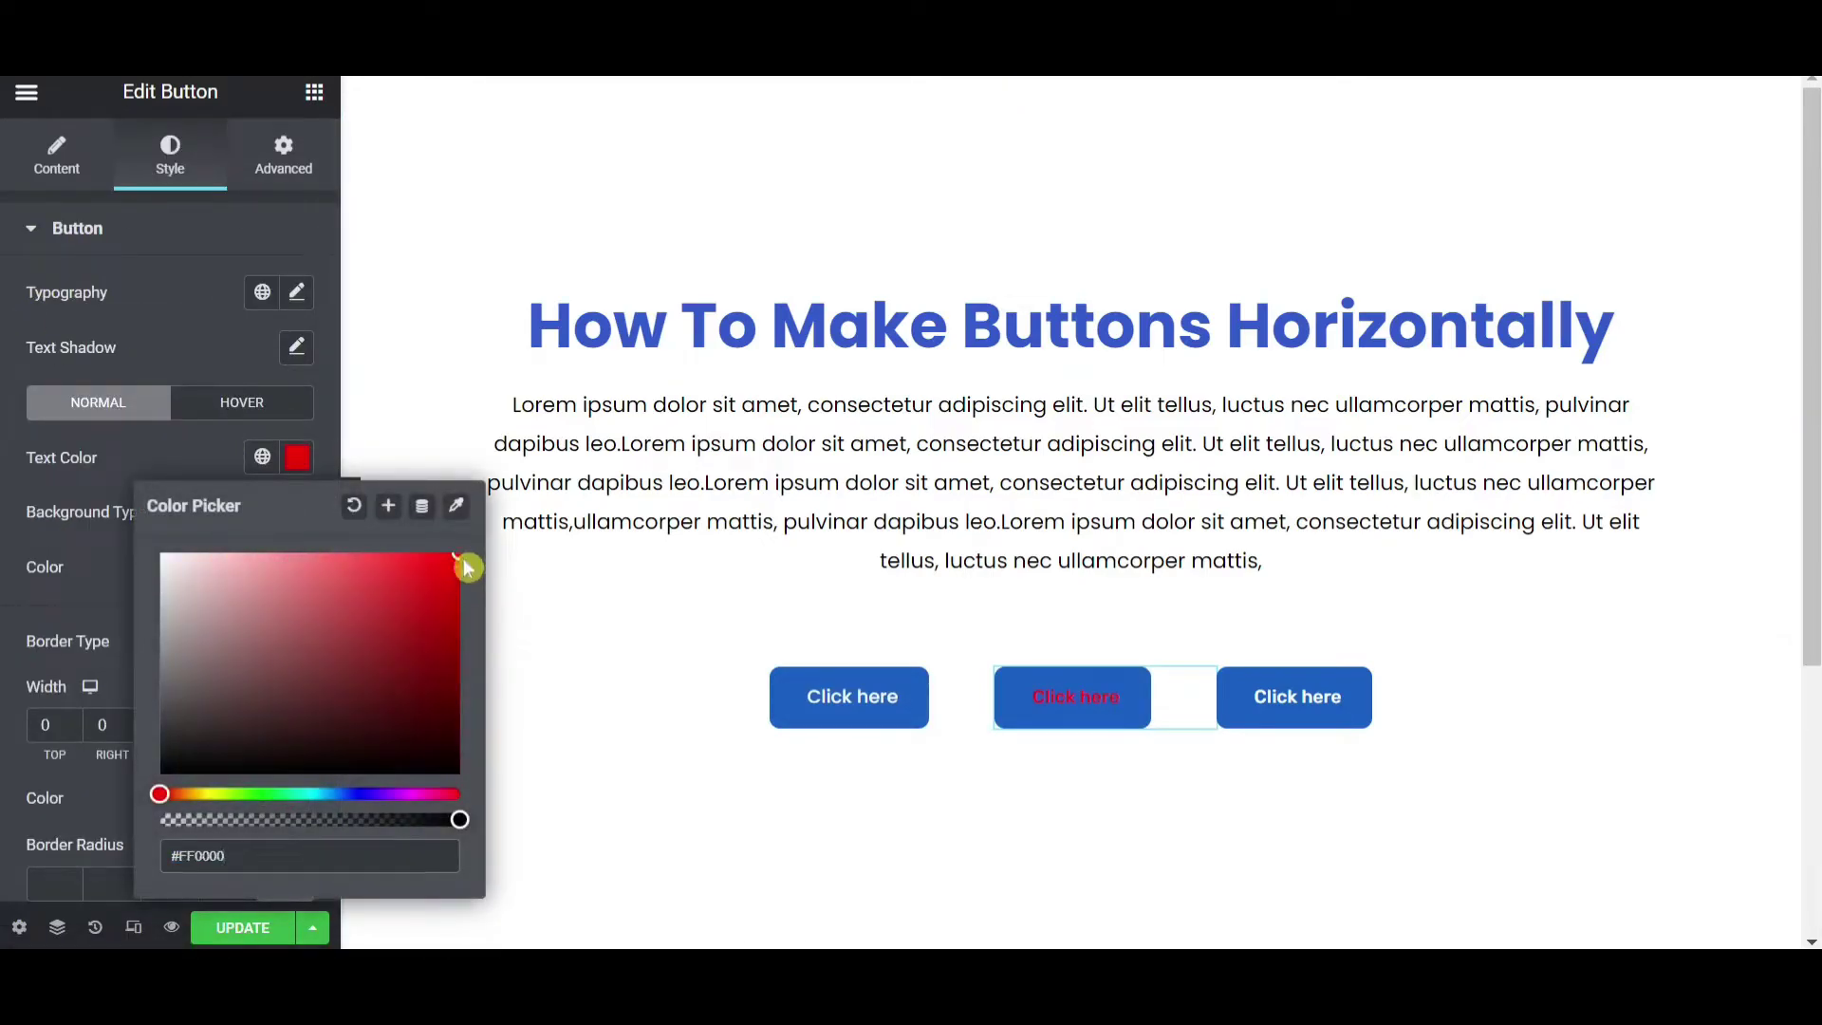
click(345, 503)
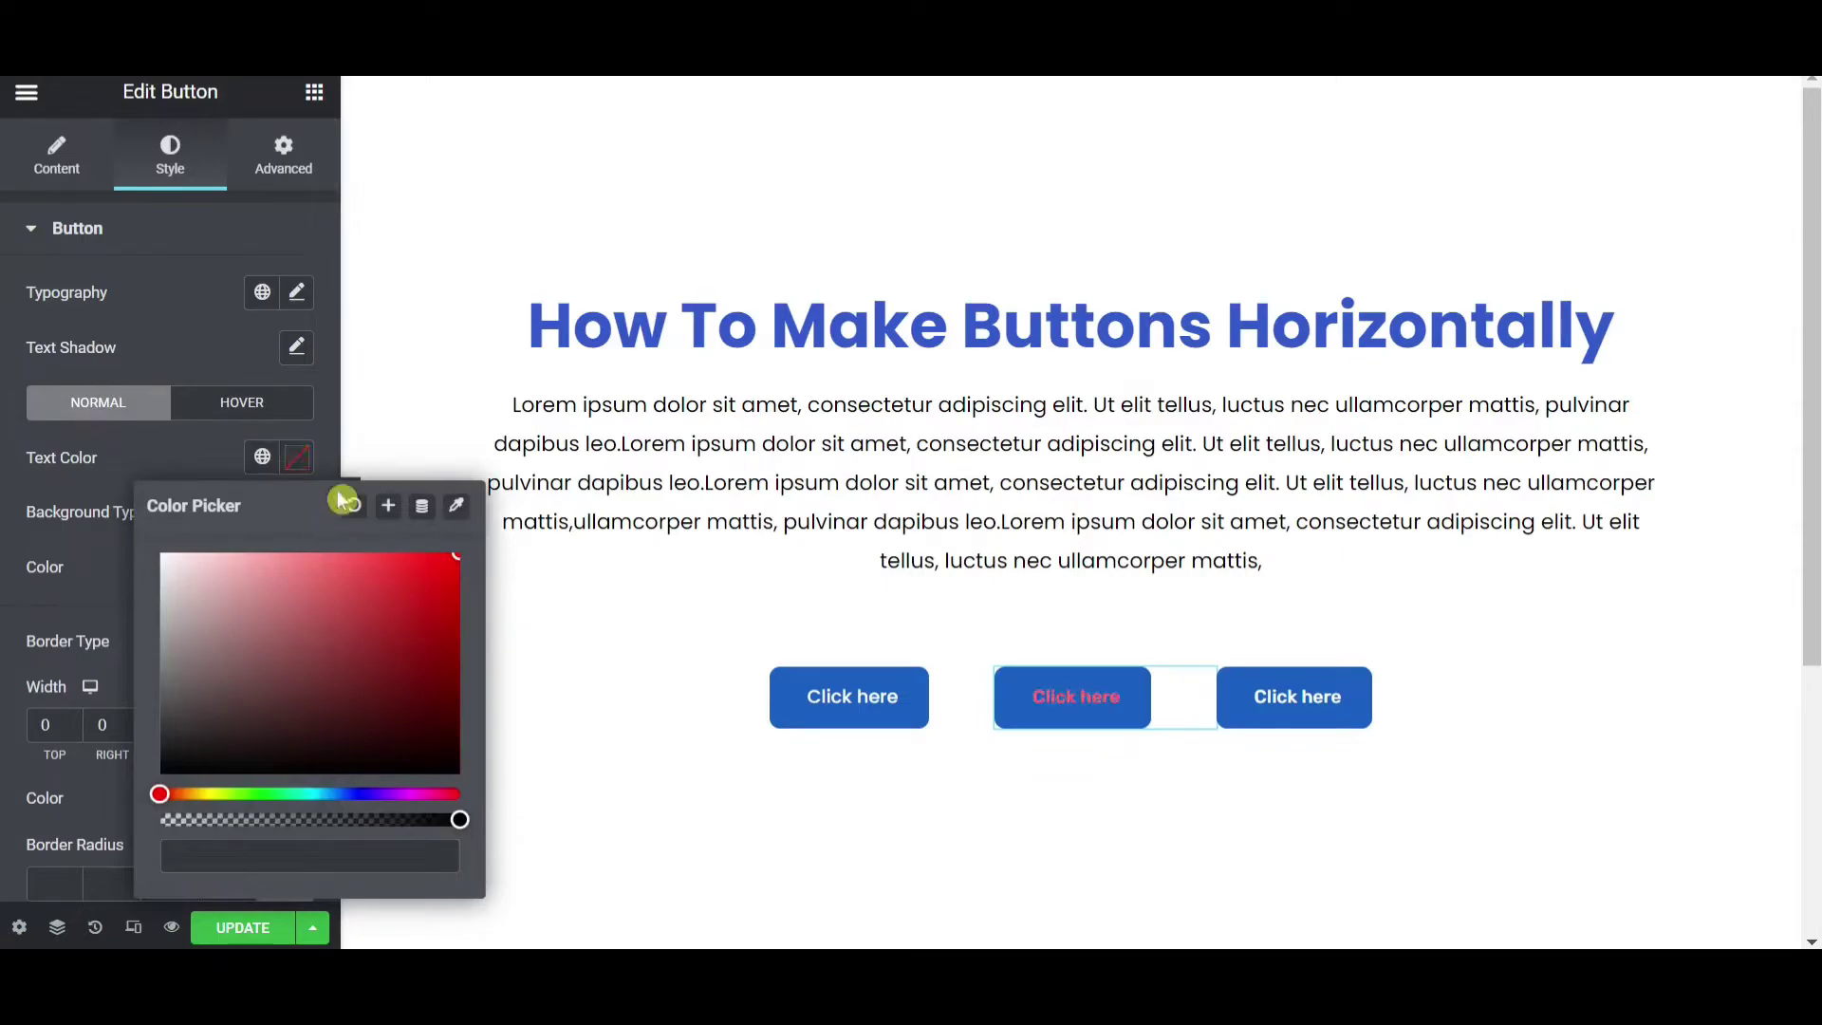
click(297, 574)
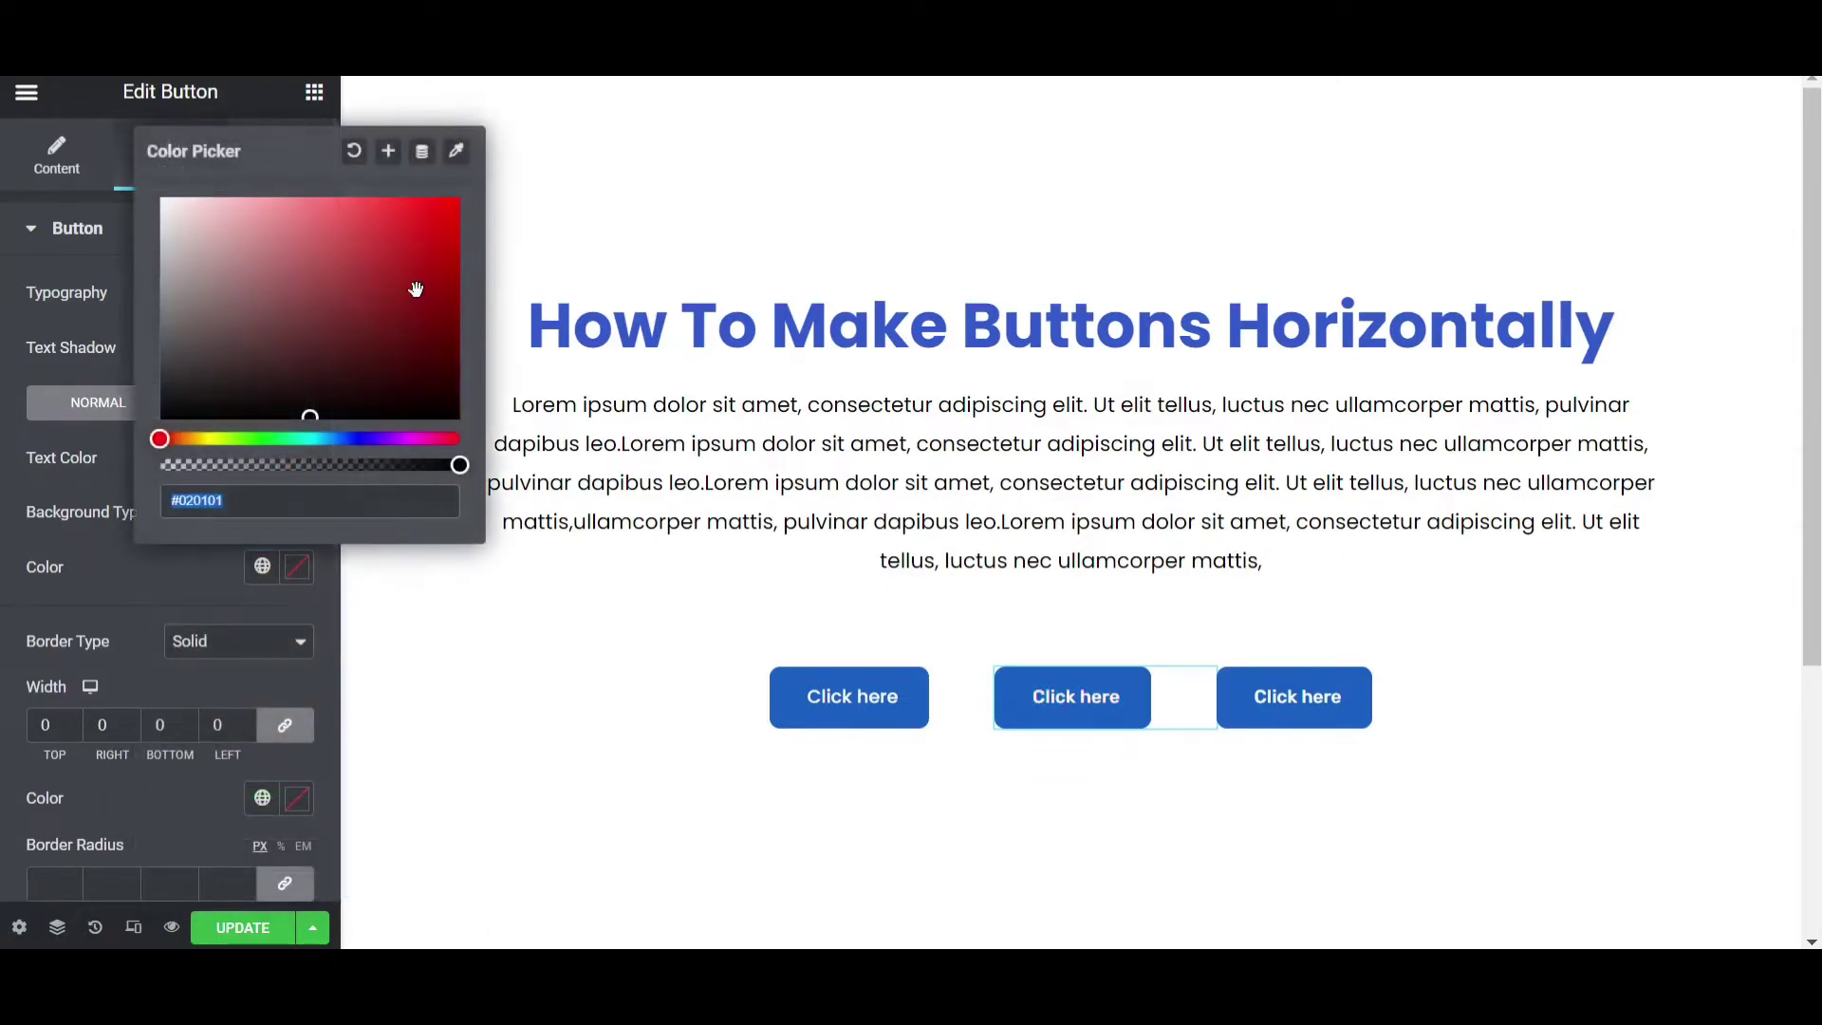
click(432, 210)
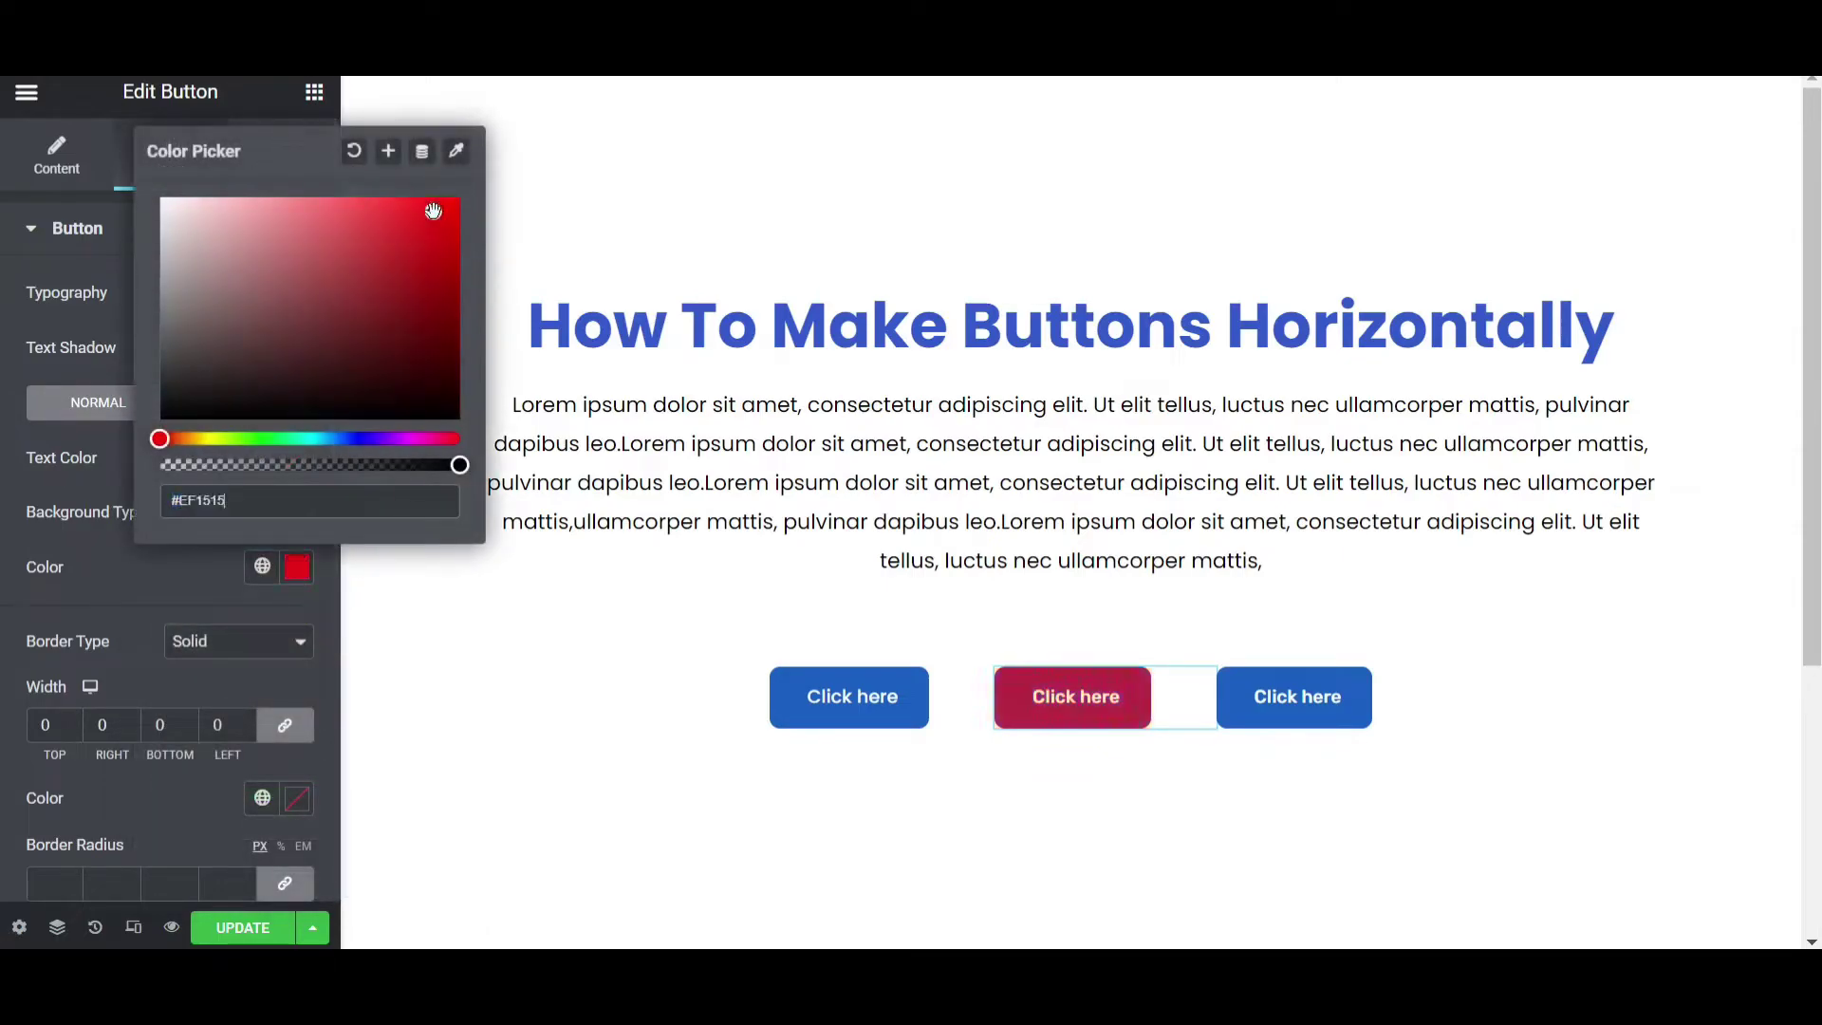
Step: Give the third button a pink #FF05A5 background and update the page
click(297, 567)
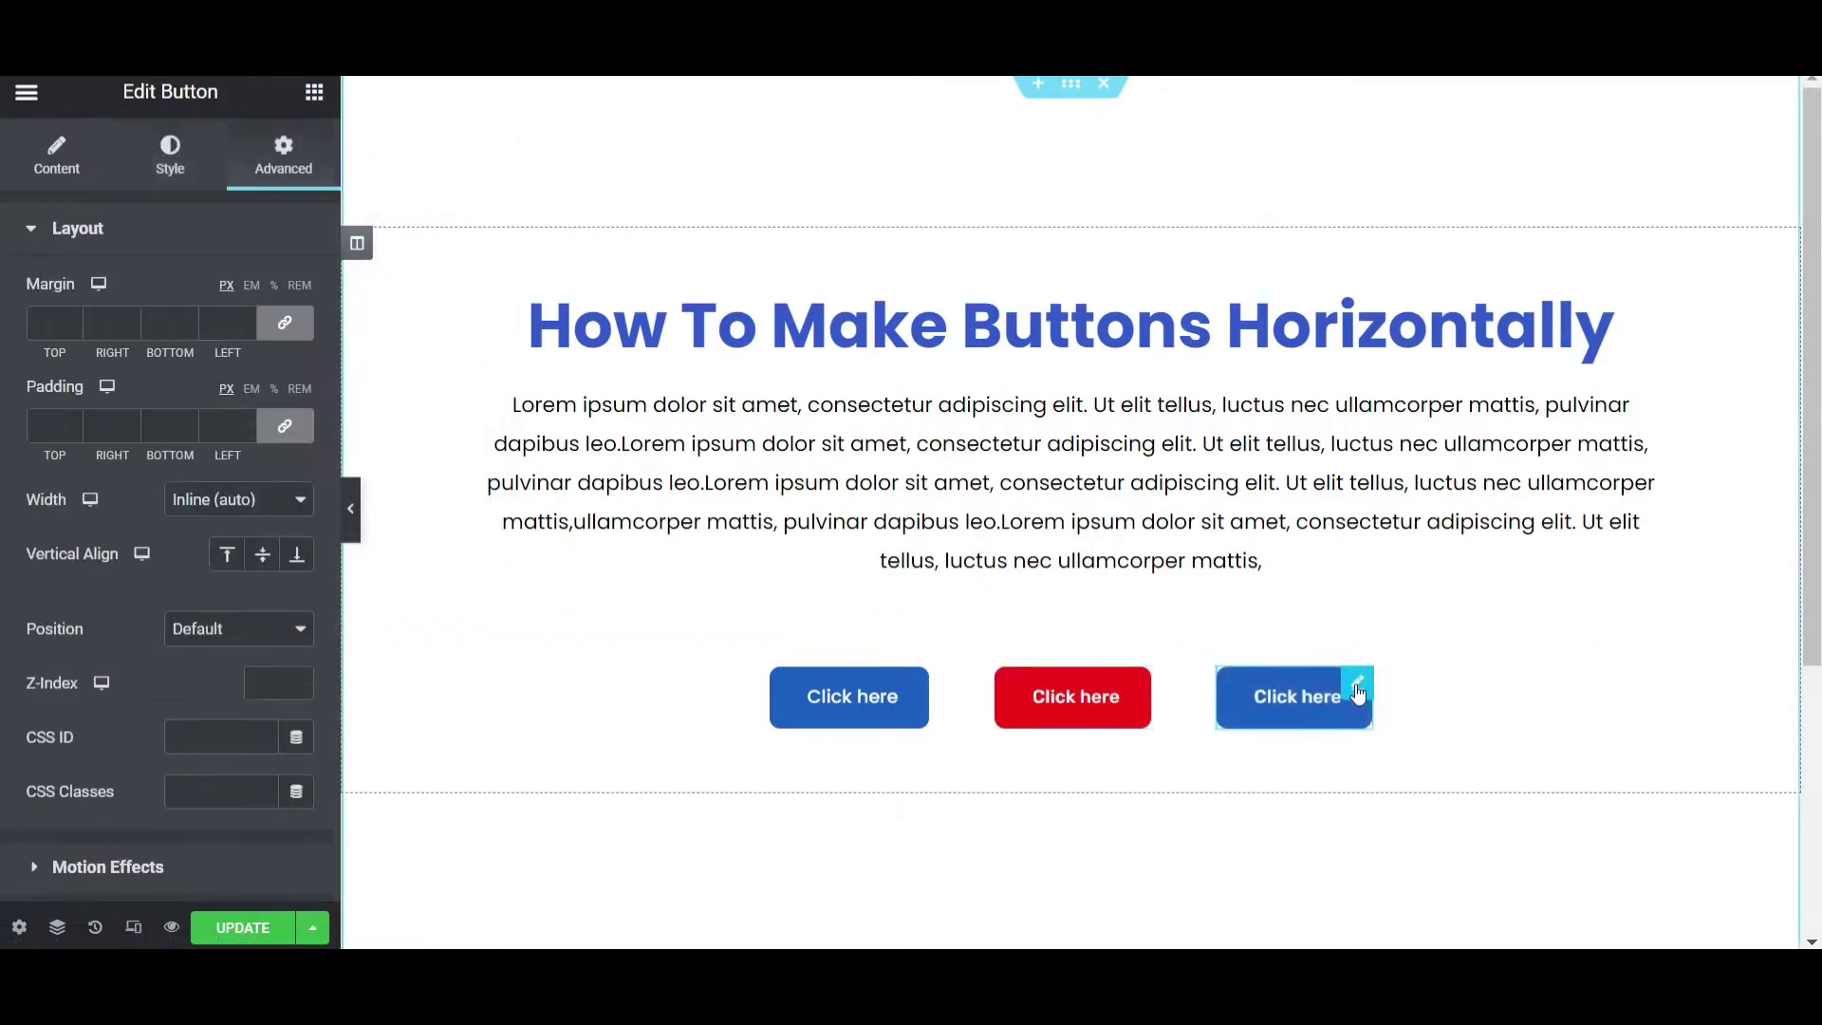
click(171, 155)
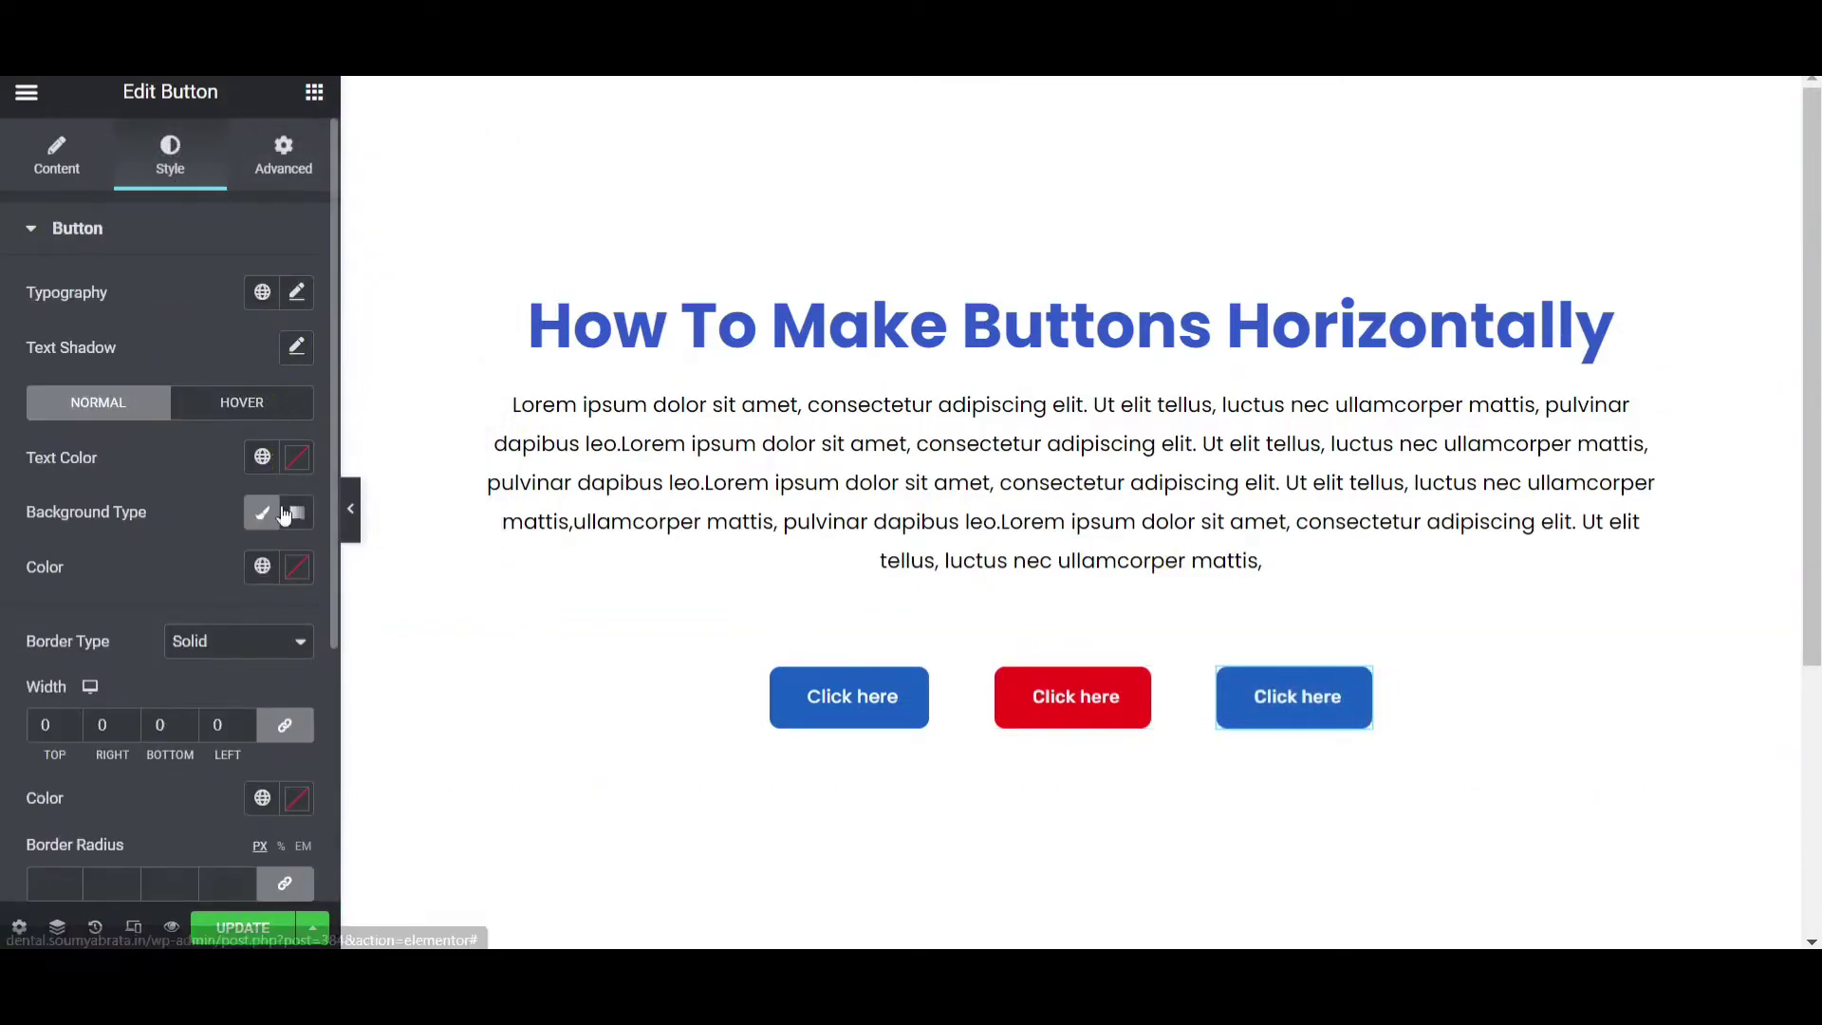
click(296, 567)
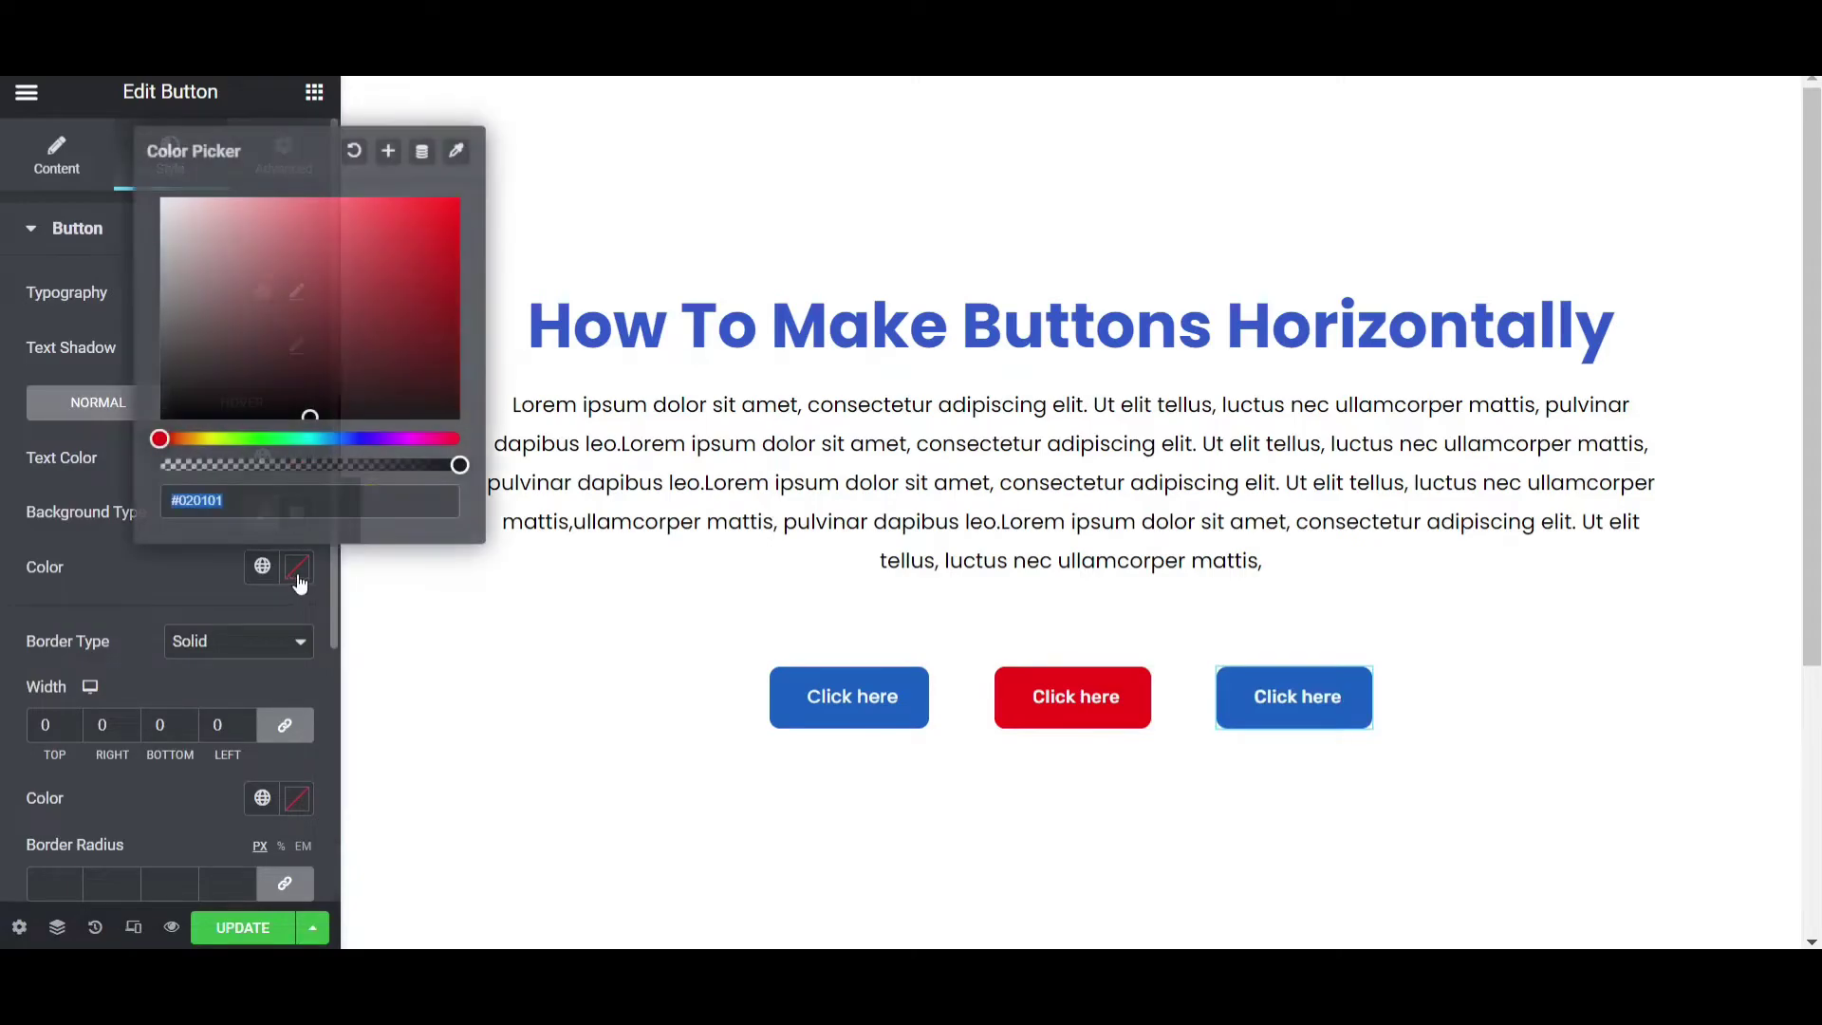
click(423, 437)
click(455, 248)
click(453, 201)
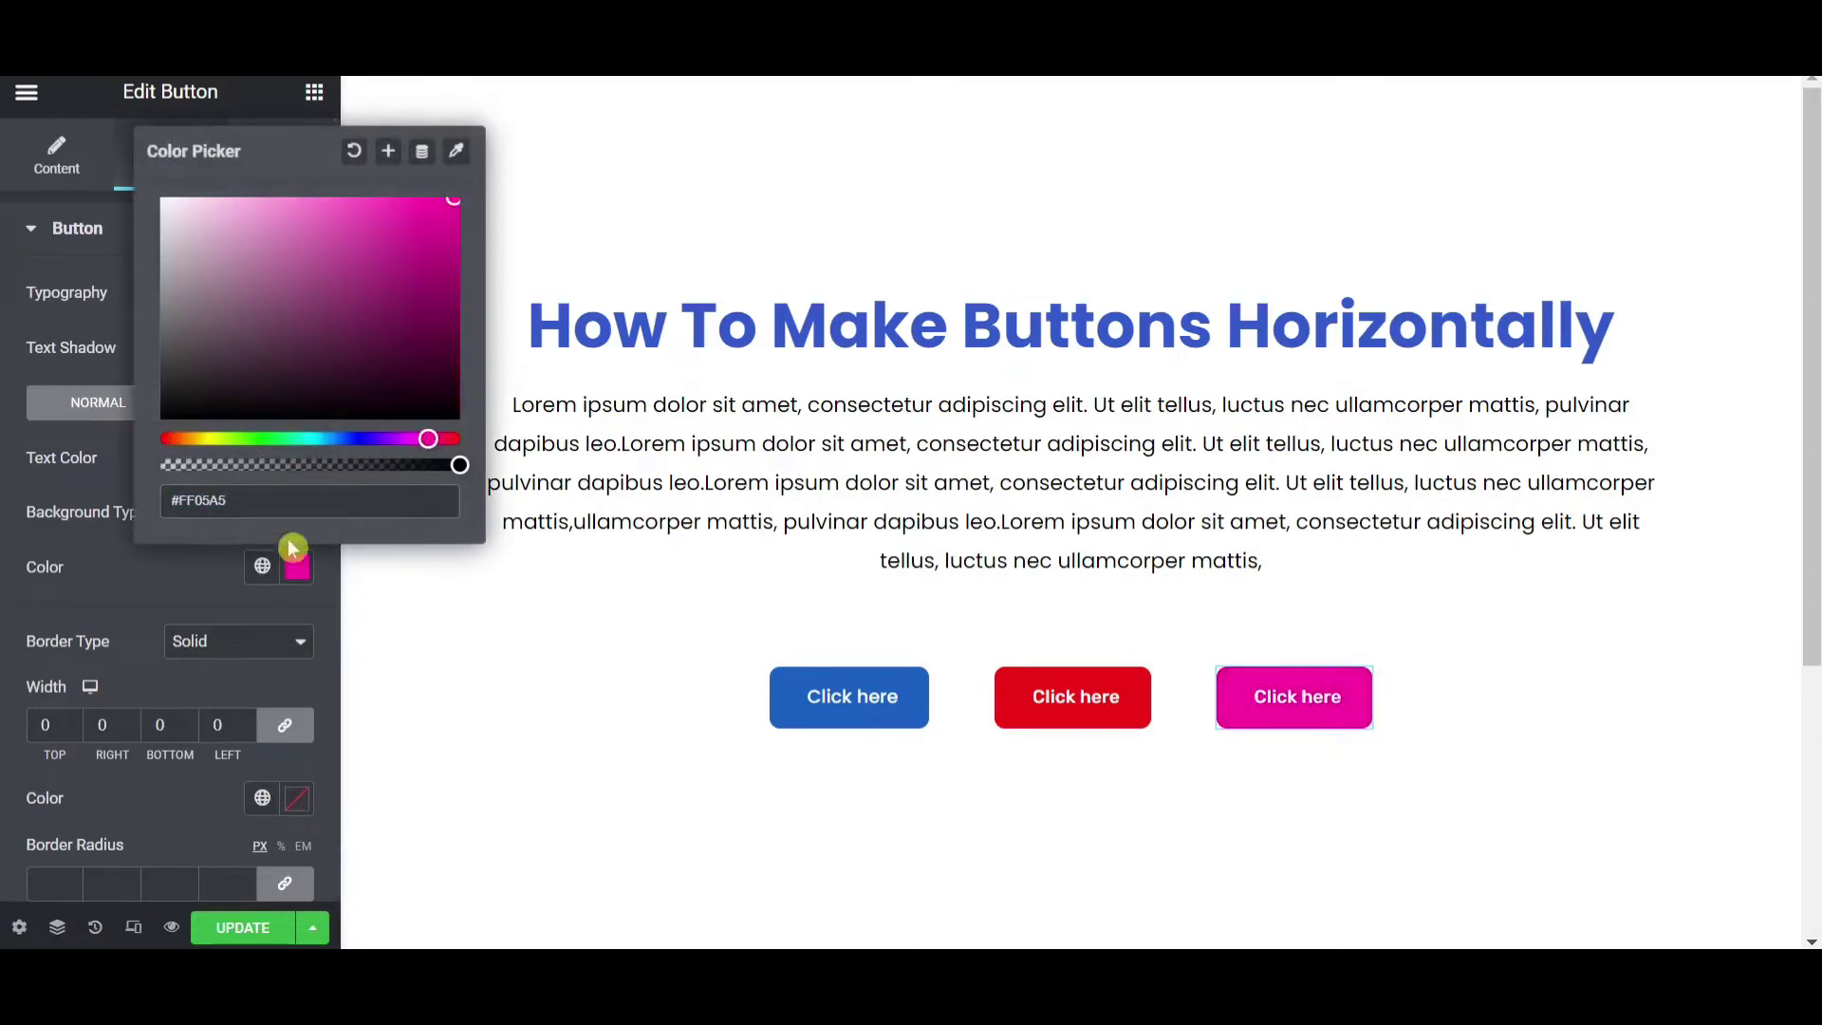
click(294, 566)
click(245, 930)
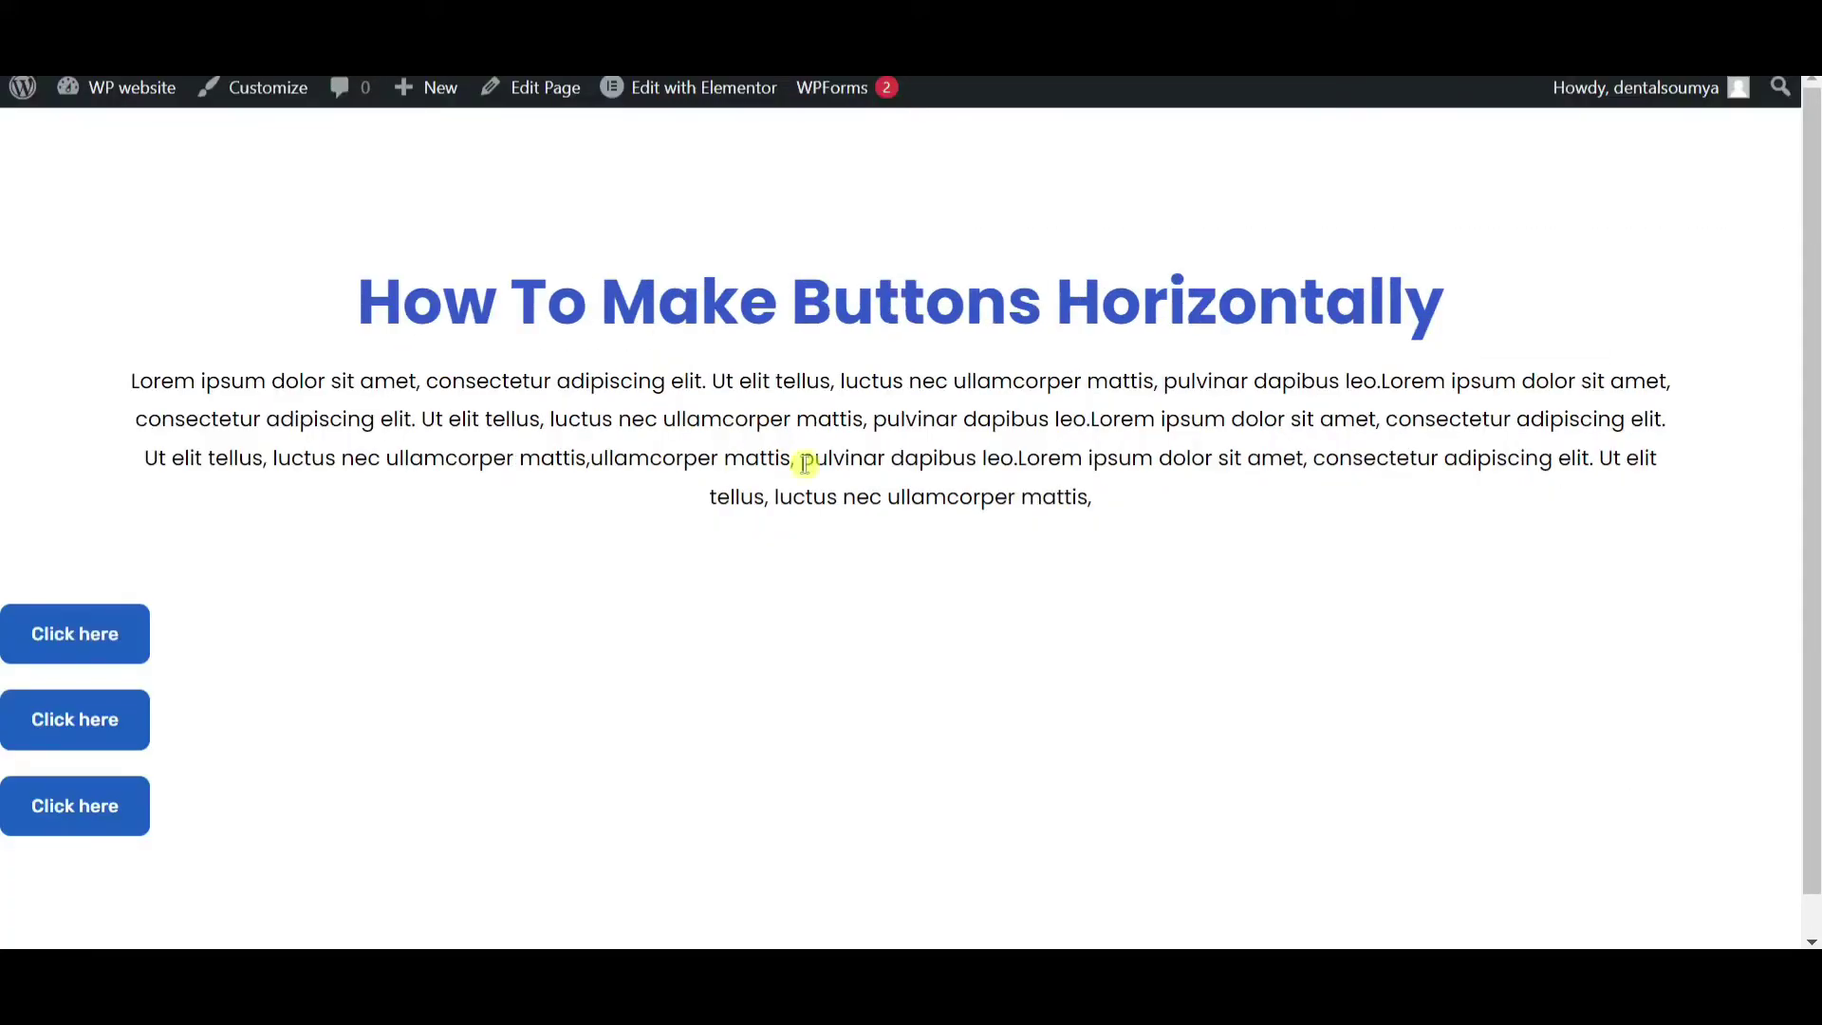
key(F5)
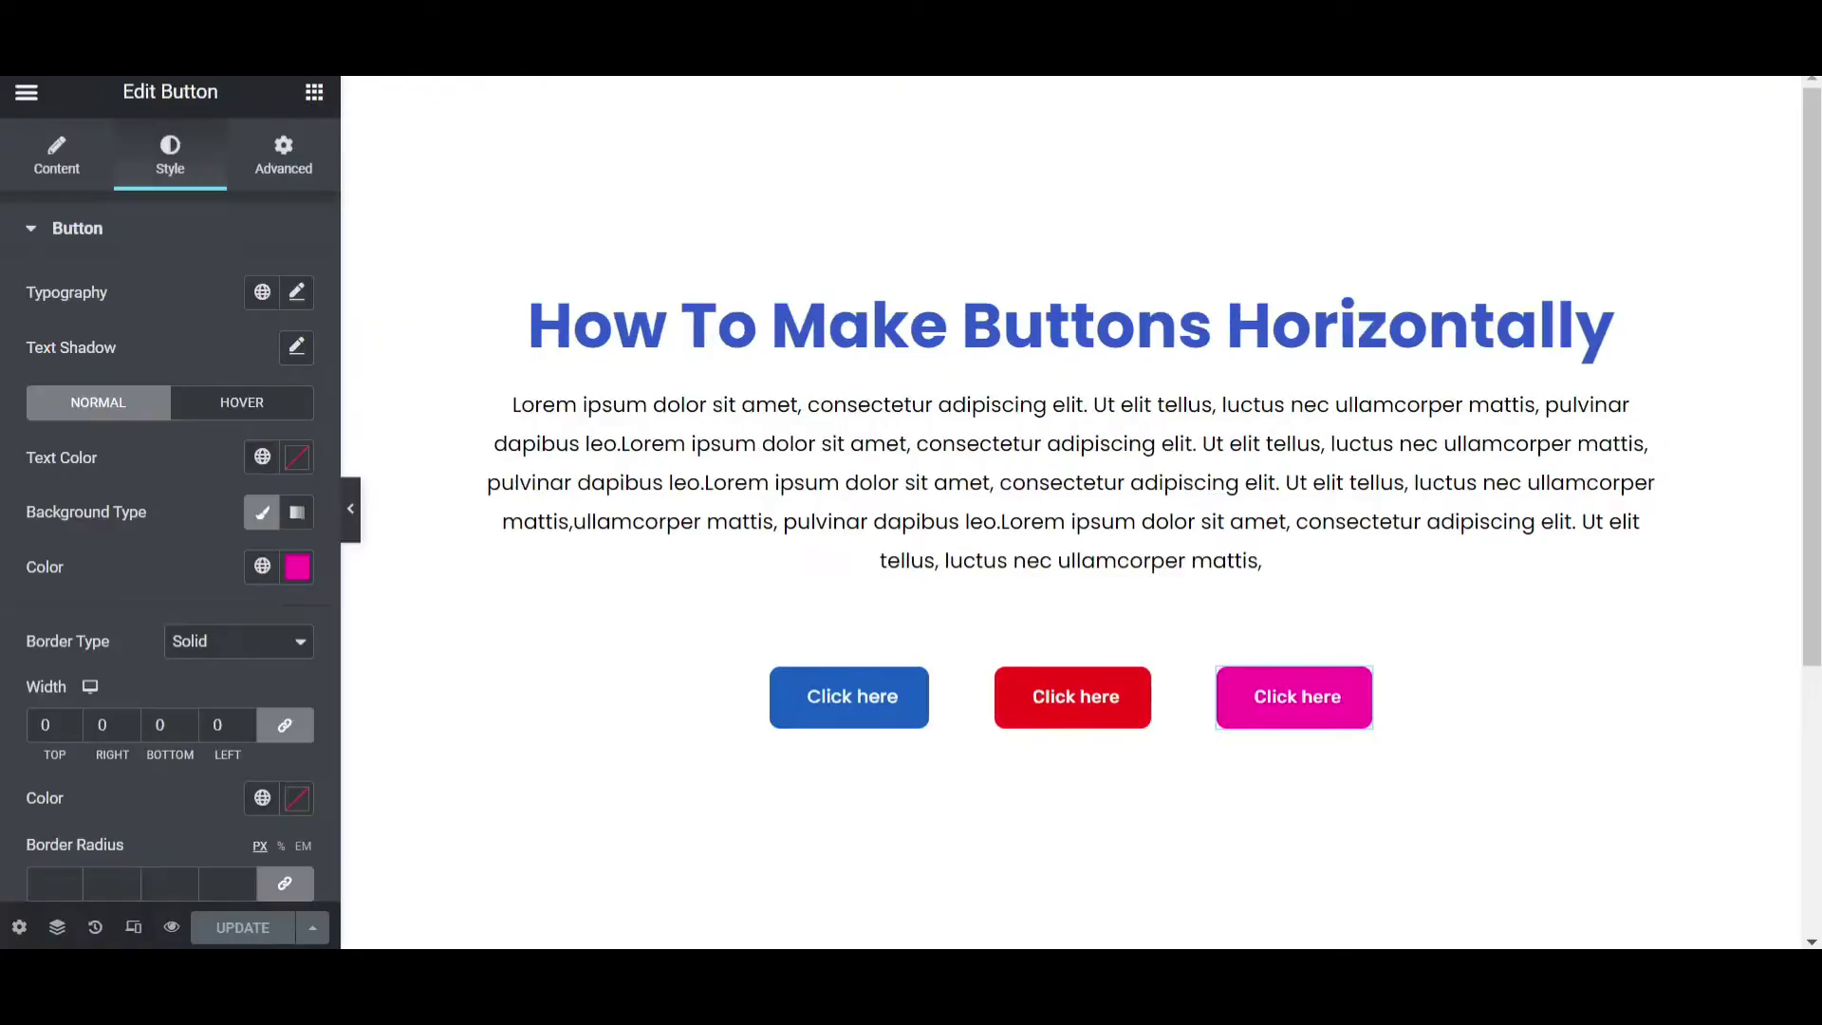
Step: Make two copies of the red 'Click here' button and update the page
right_click(1352, 692)
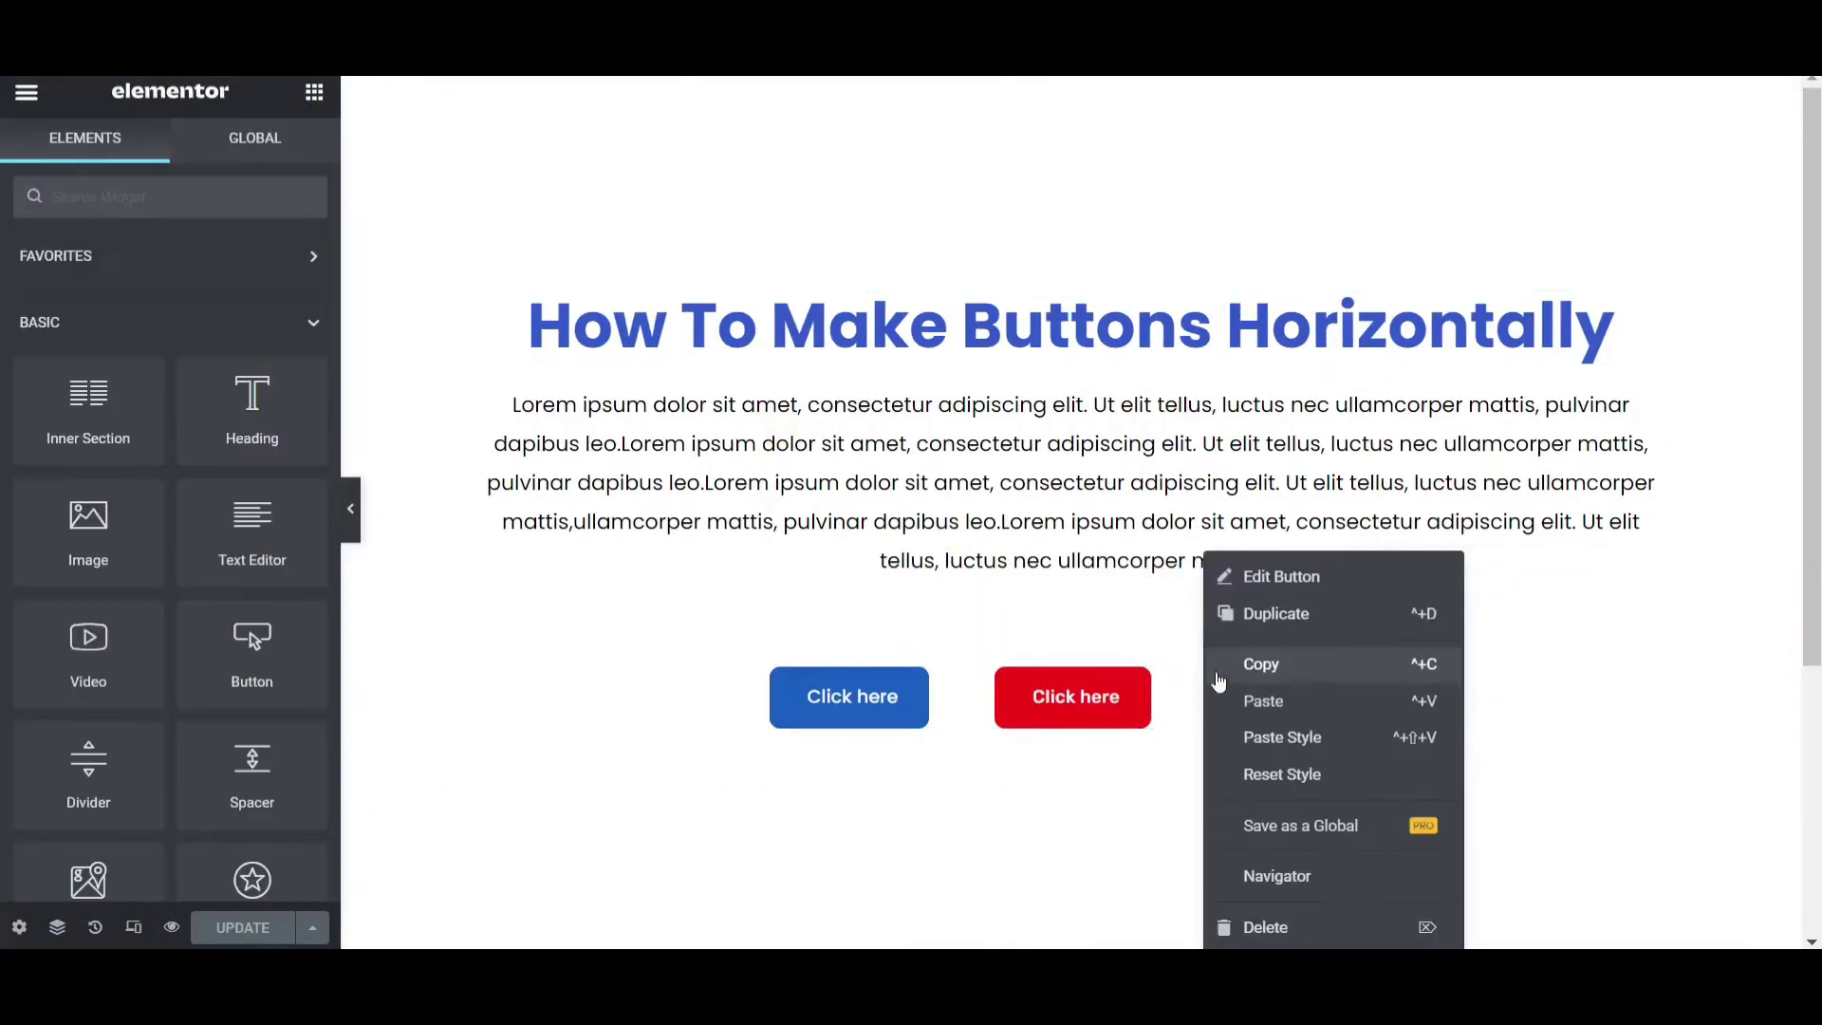
click(1254, 618)
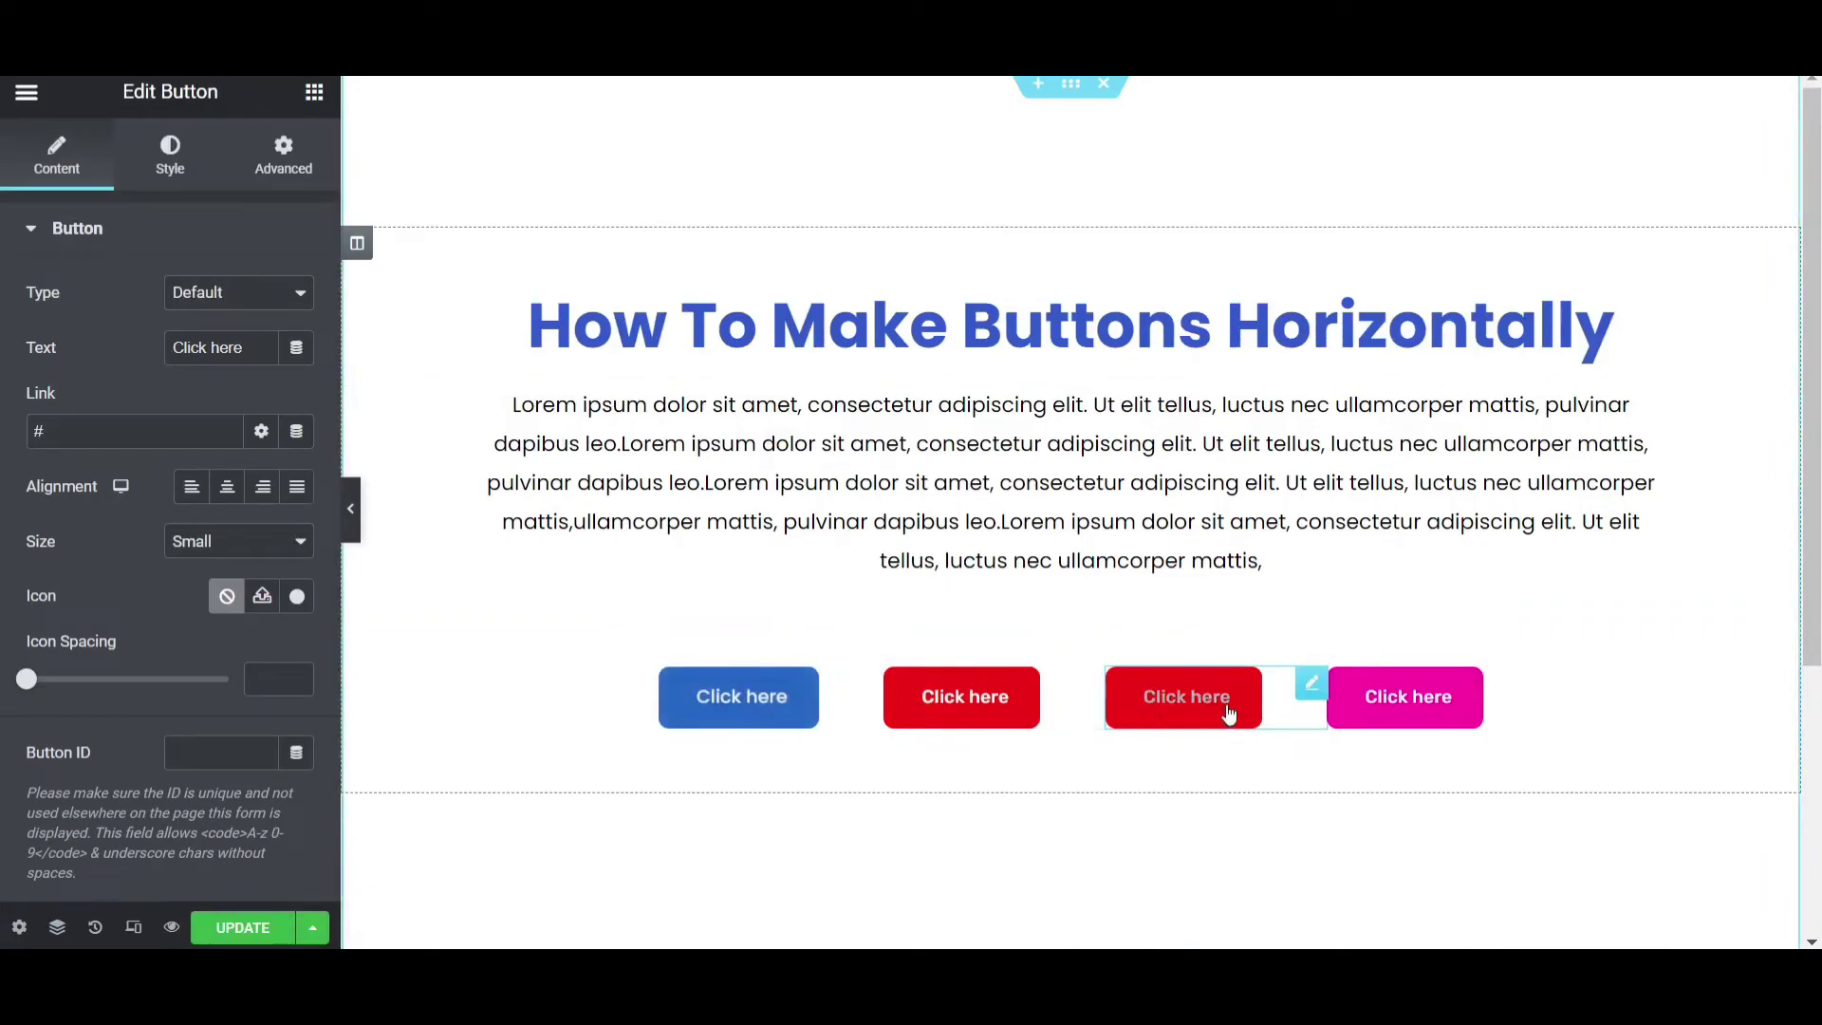
right_click(1091, 691)
click(1145, 626)
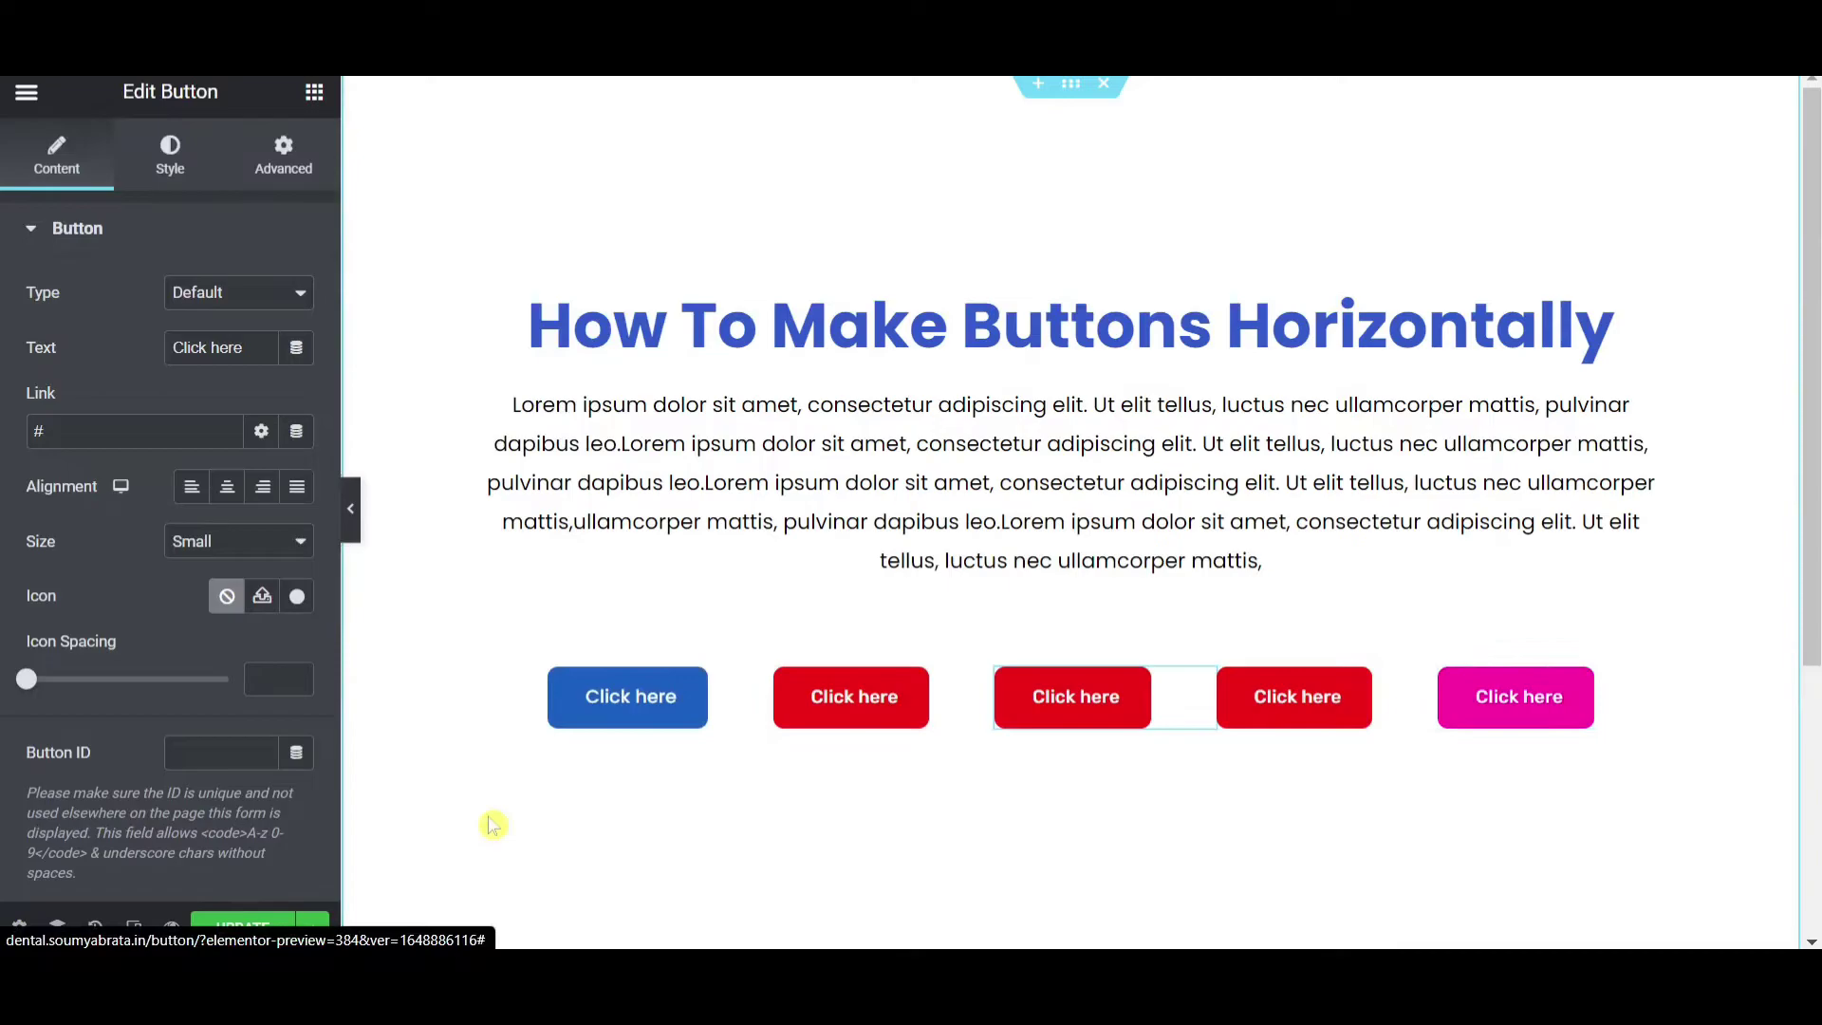
click(244, 928)
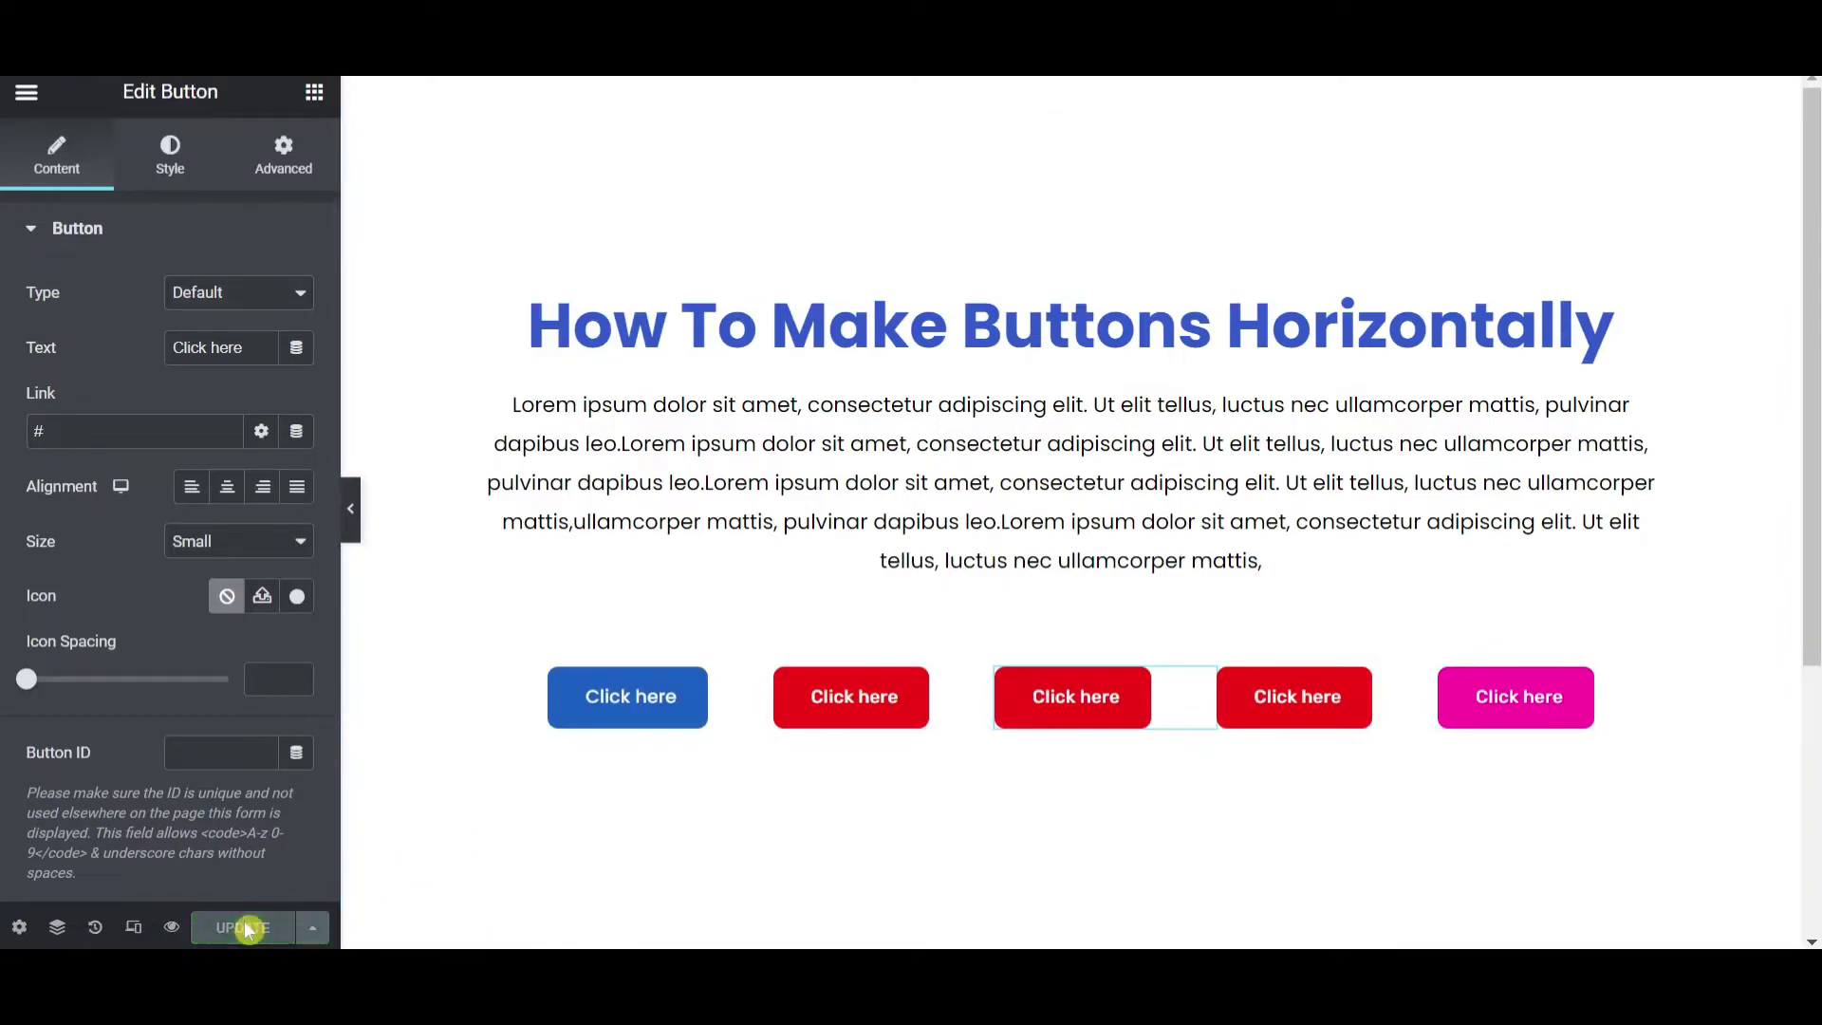